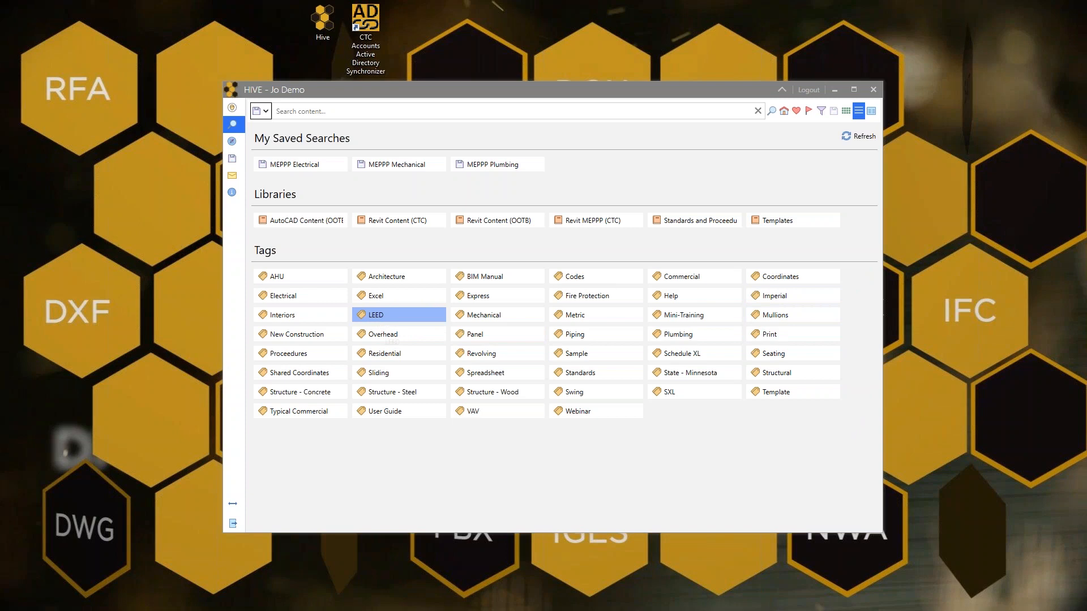
- Browse the content tagged LEED
{"action": "left_click", "coordinate": [390, 316]}
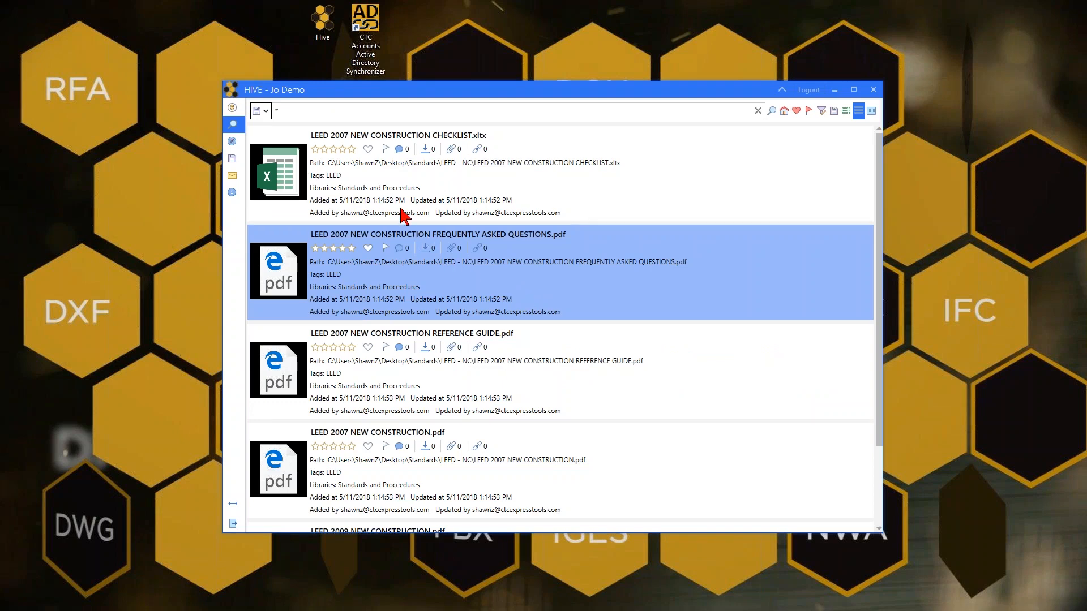
{"action": "left_click", "coordinate": [354, 191]}
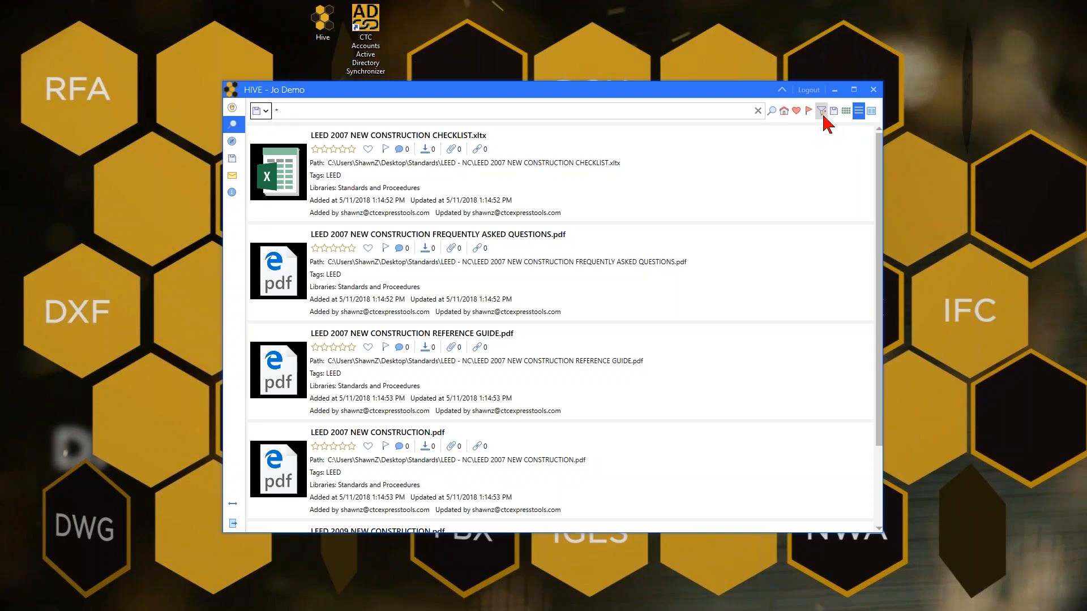
- Open the search filters and review the Sort by and Tags options
{"action": "left_click", "coordinate": [823, 116]}
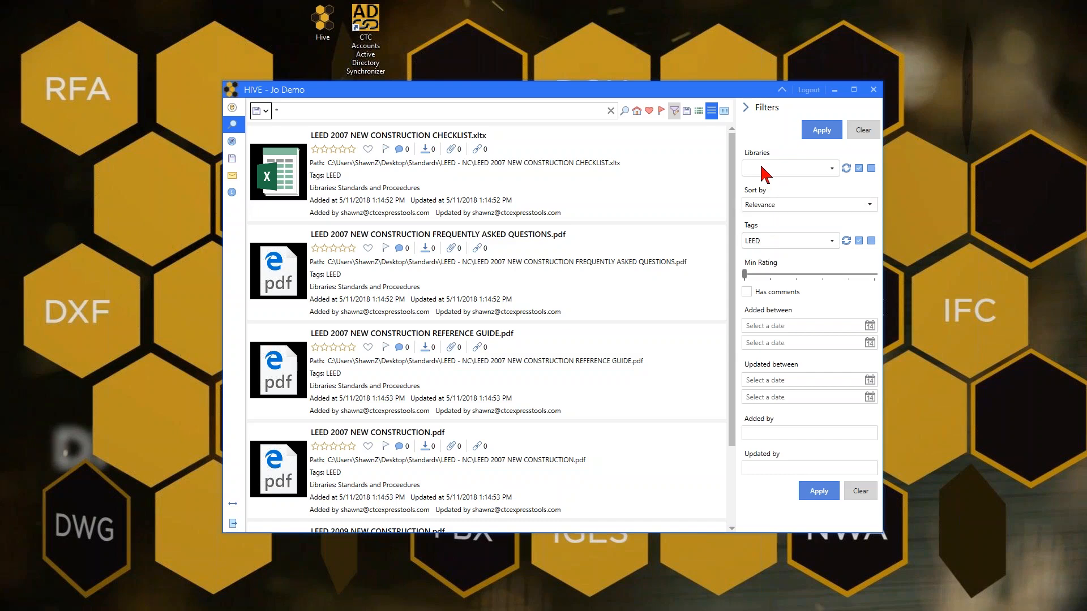
{"action": "left_click", "coordinate": [777, 204]}
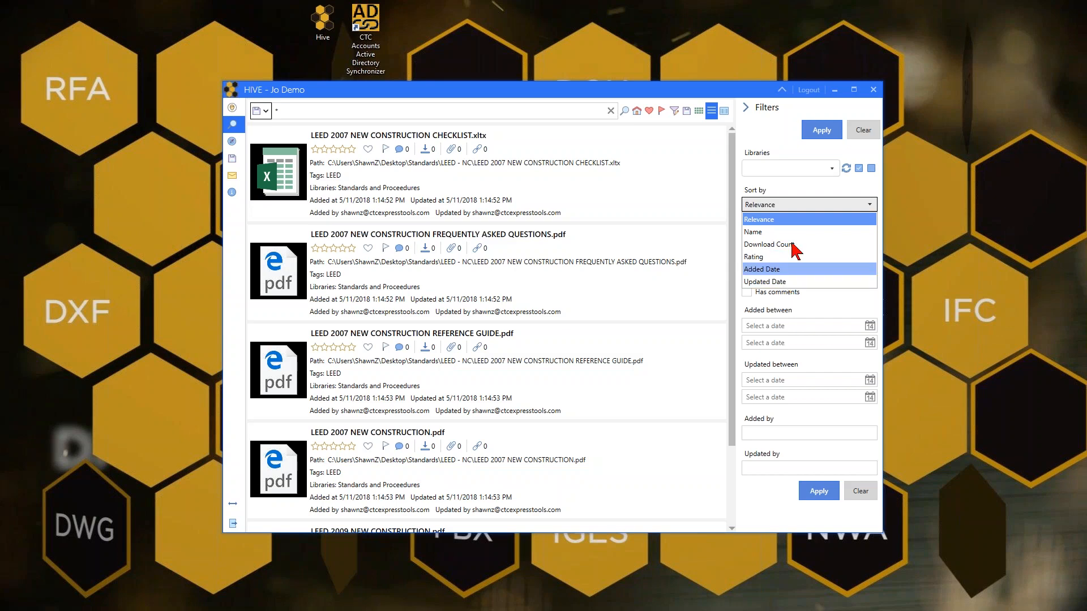
{"action": "left_click", "coordinate": [798, 184]}
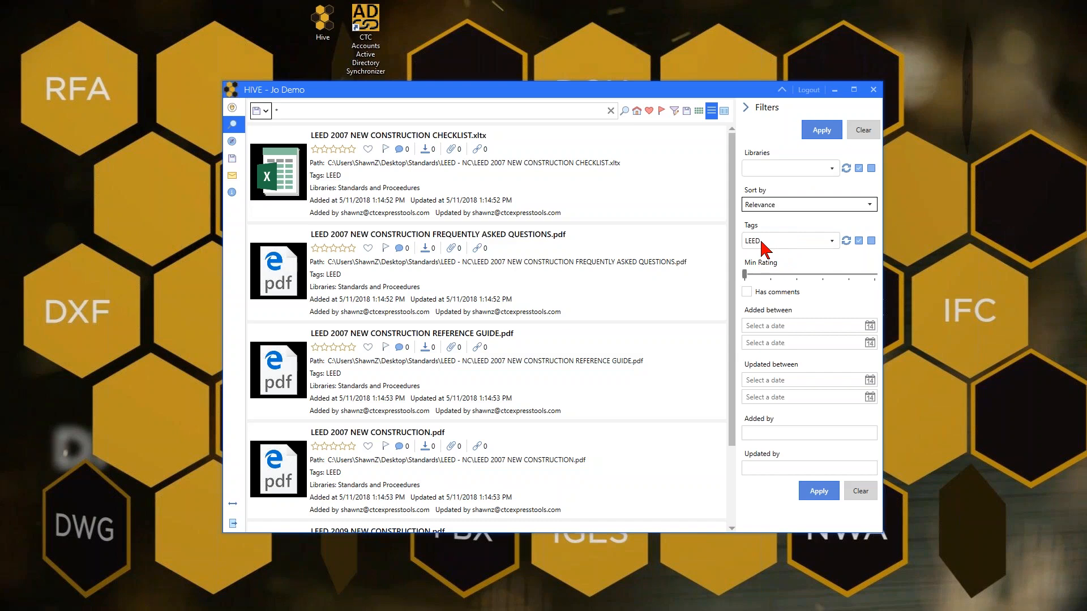
{"action": "left_click", "coordinate": [764, 242]}
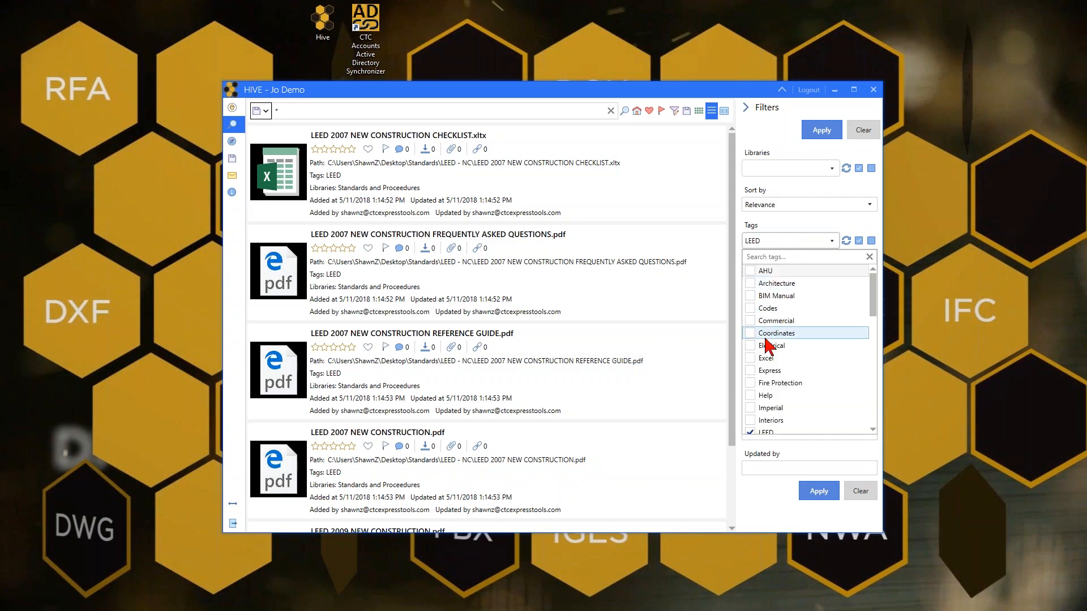
{"action": "left_click", "coordinate": [796, 241]}
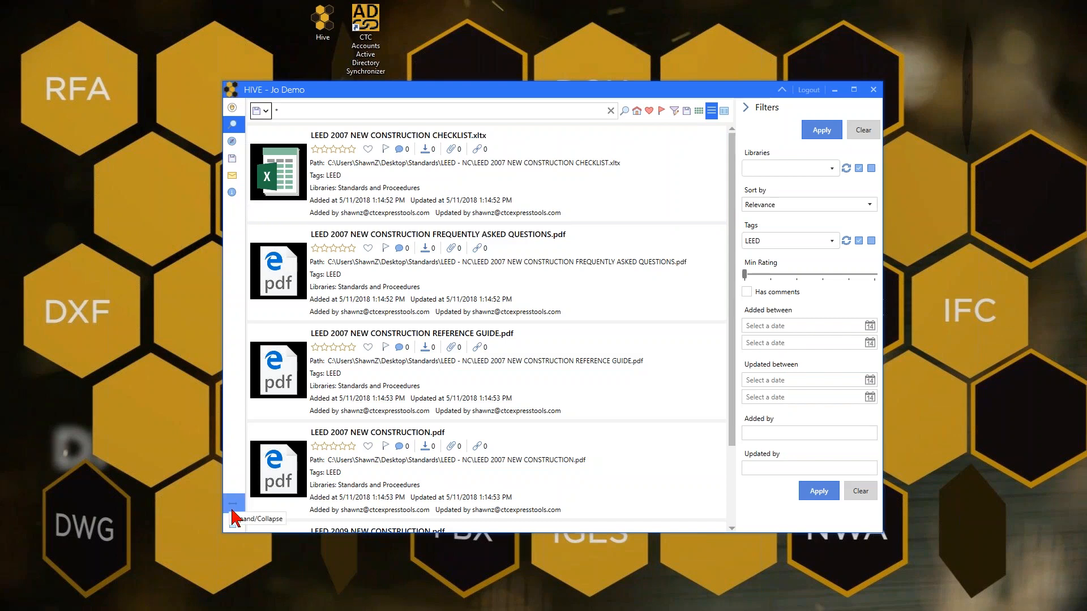
- Expand the navigation sidebar to show its labels
{"action": "left_click", "coordinate": [233, 505]}
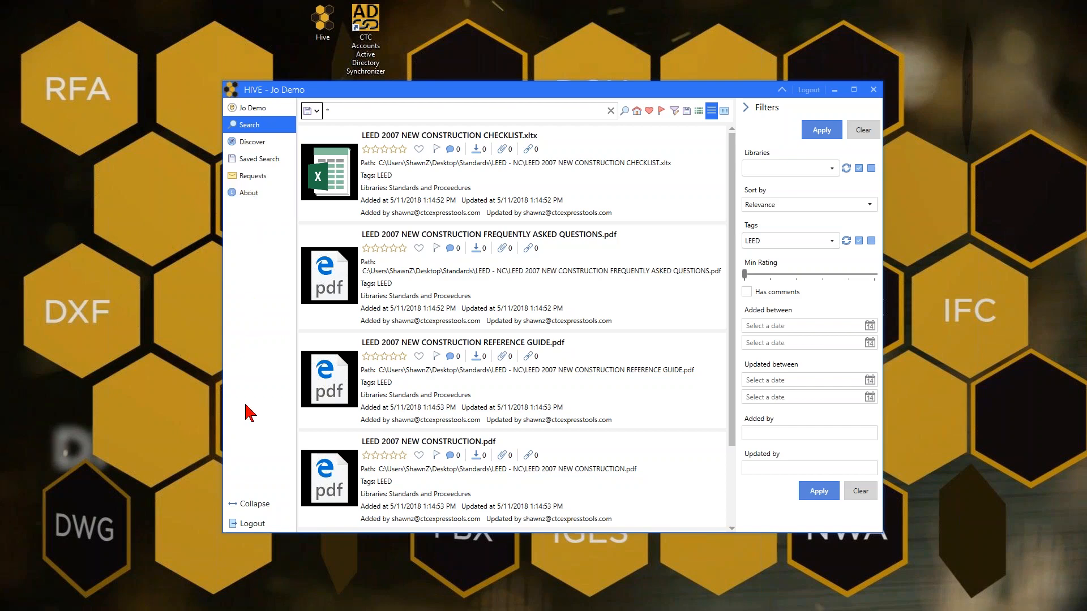
{"action": "left_click", "coordinate": [256, 505]}
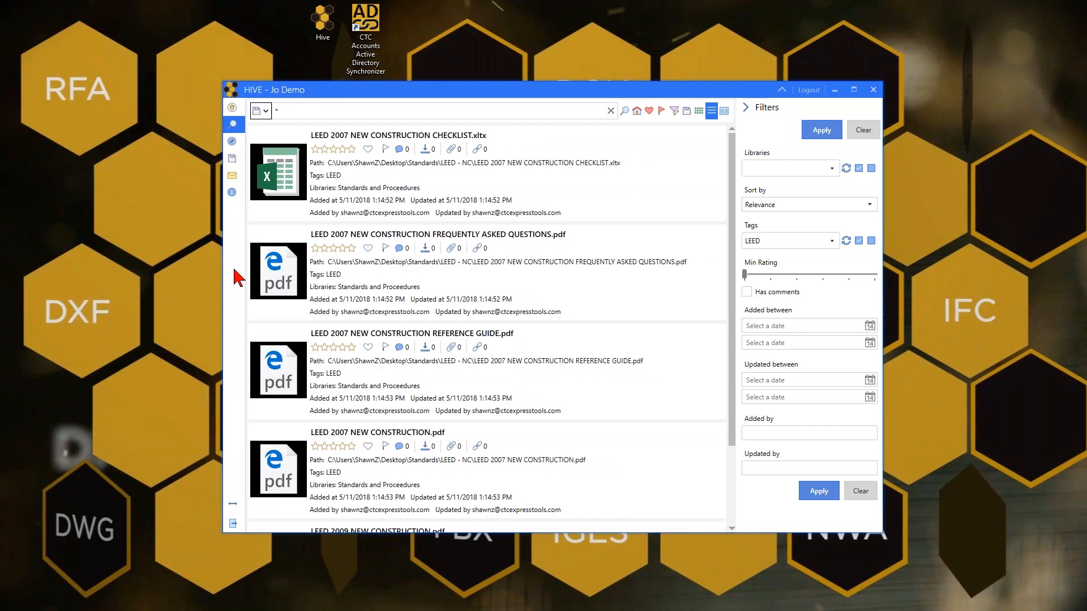
{"action": "left_click", "coordinate": [233, 503]}
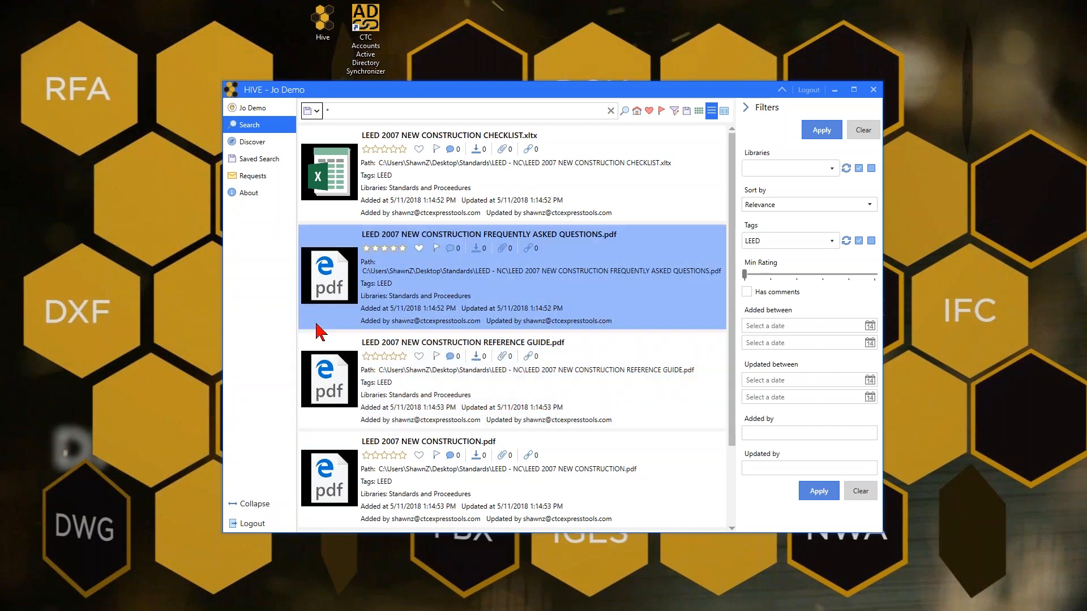
- Open the LEED 2007 New Construction Frequently Asked Questions PDF, scroll through it, and close it
{"action": "left_click", "coordinate": [333, 293]}
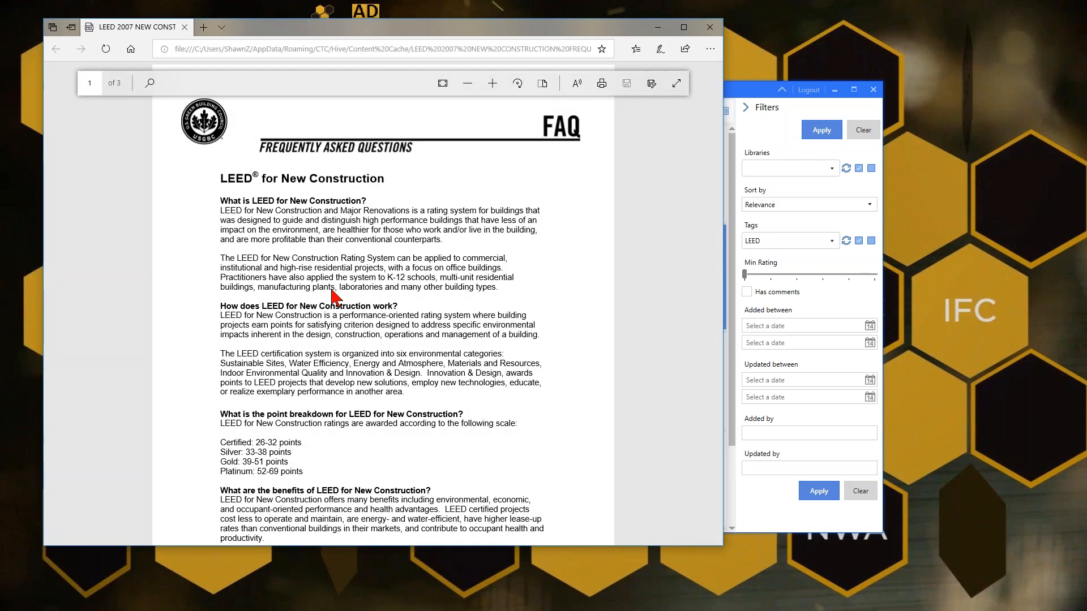
{"action": "scroll", "coordinate": [334, 294], "scroll_direction": "down", "scroll_amount": 20}
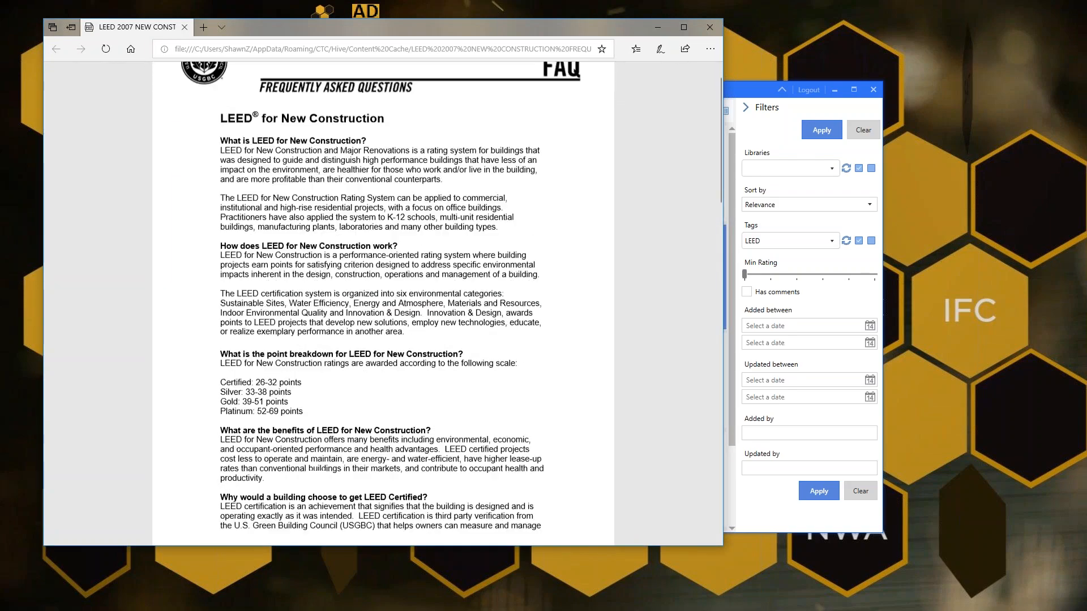
{"action": "scroll", "coordinate": [439, 359], "scroll_direction": "down", "scroll_amount": 4}
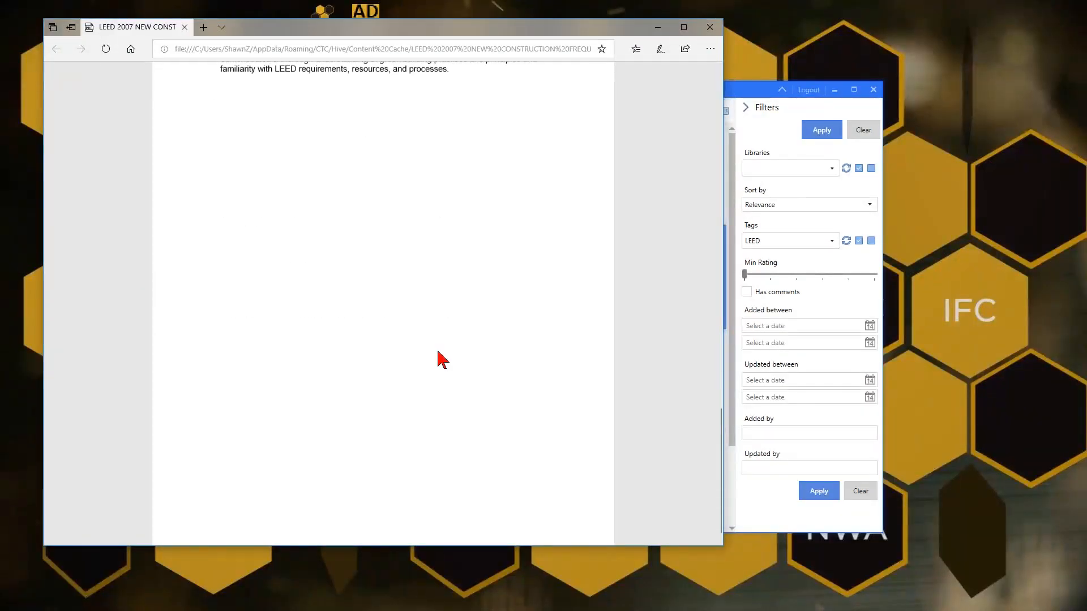
{"action": "scroll", "coordinate": [440, 359], "scroll_direction": "up", "scroll_amount": 20}
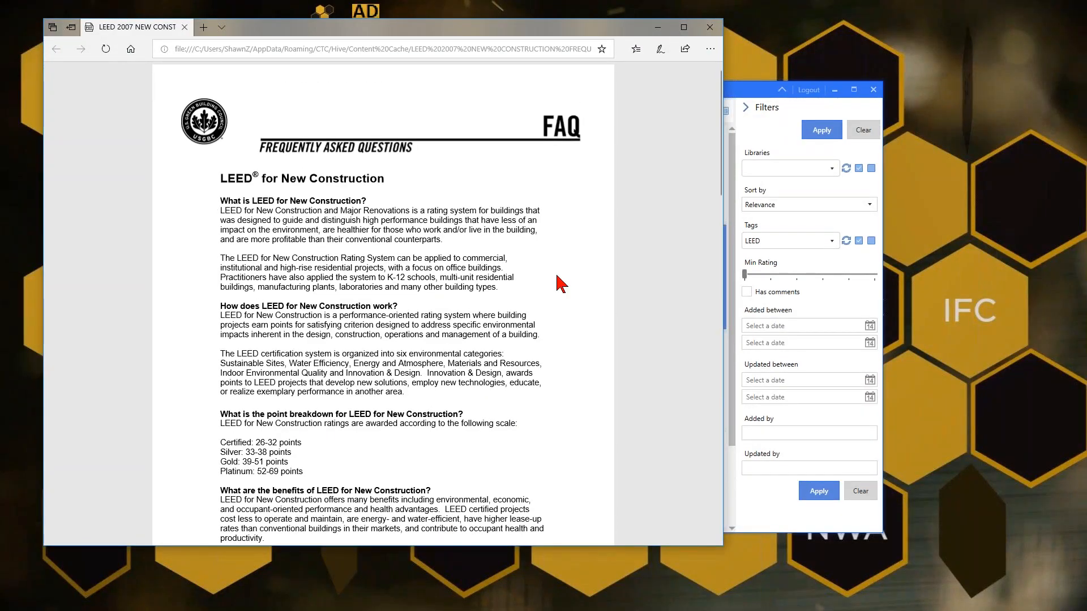
{"action": "left_click", "coordinate": [709, 27]}
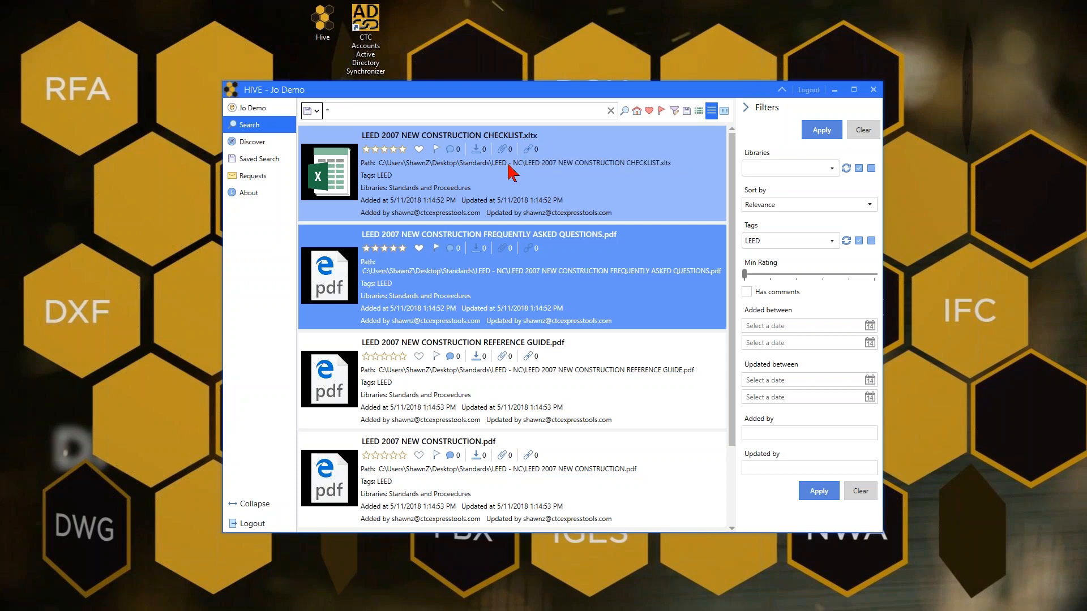
- Open the LEED 2007 New Construction Checklist spreadsheet, close it, and close the HIVE window
{"action": "double_click", "coordinate": [355, 188]}
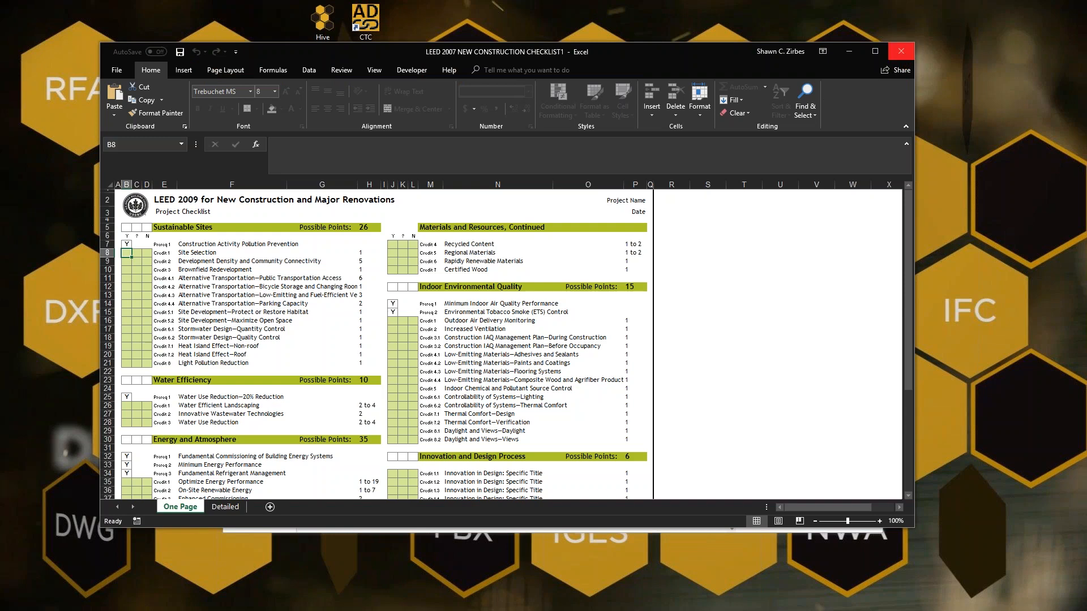
{"action": "left_click", "coordinate": [901, 52]}
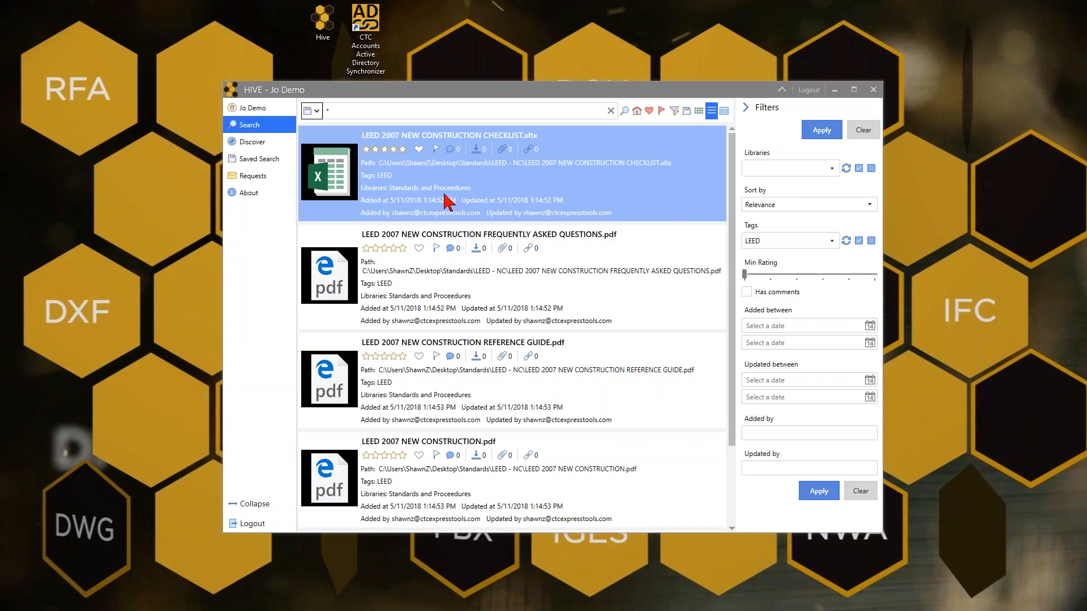
{"action": "left_click", "coordinate": [872, 90]}
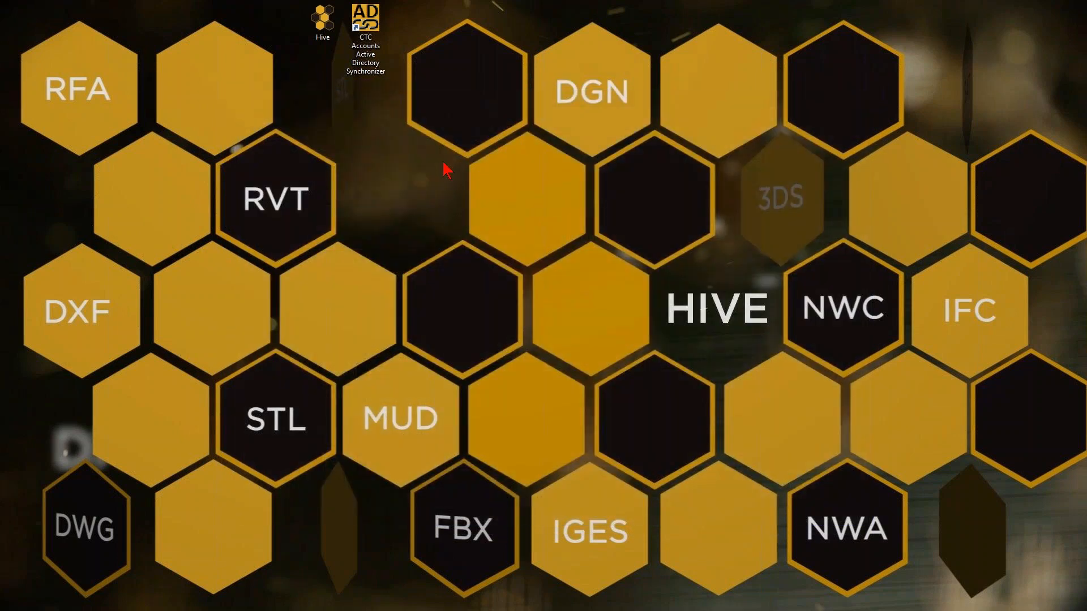
- Switch to Revit, launch HIVE from the ribbon, and move and enlarge its window
{"action": "key", "text": "alt+Tab"}
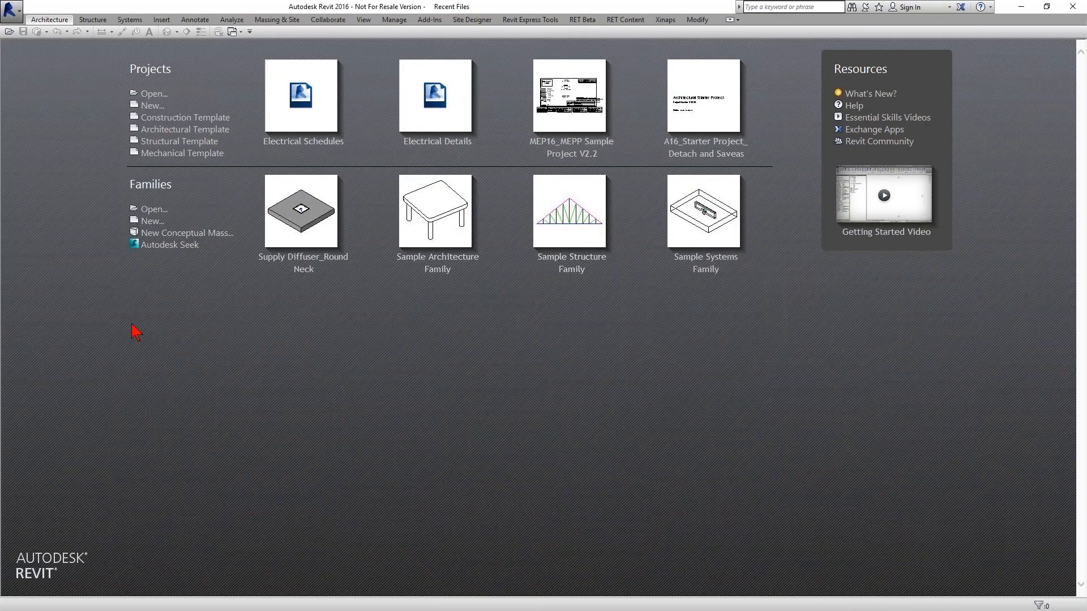
{"action": "key", "text": "alt+Tab"}
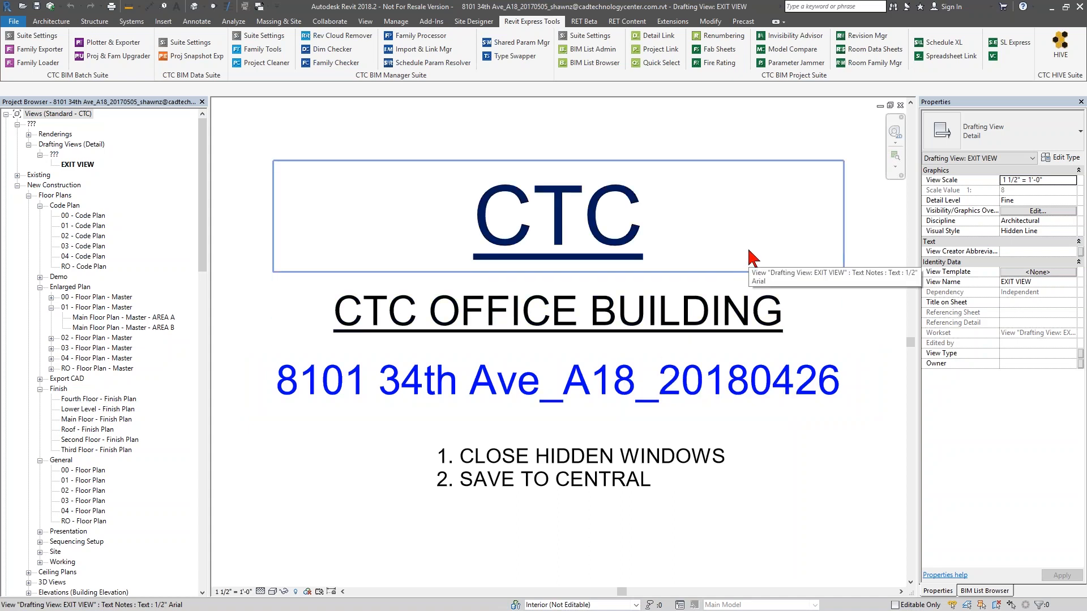
{"action": "left_click", "coordinate": [1061, 50]}
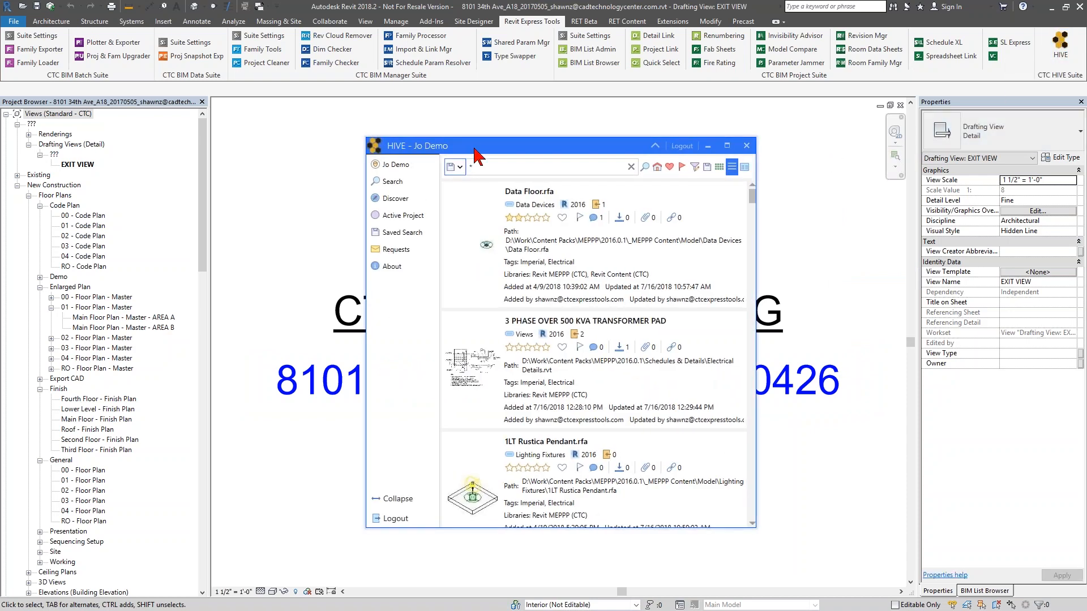
{"action": "left_click_drag", "start_coordinate": [474, 149], "coordinate": [498, 134]}
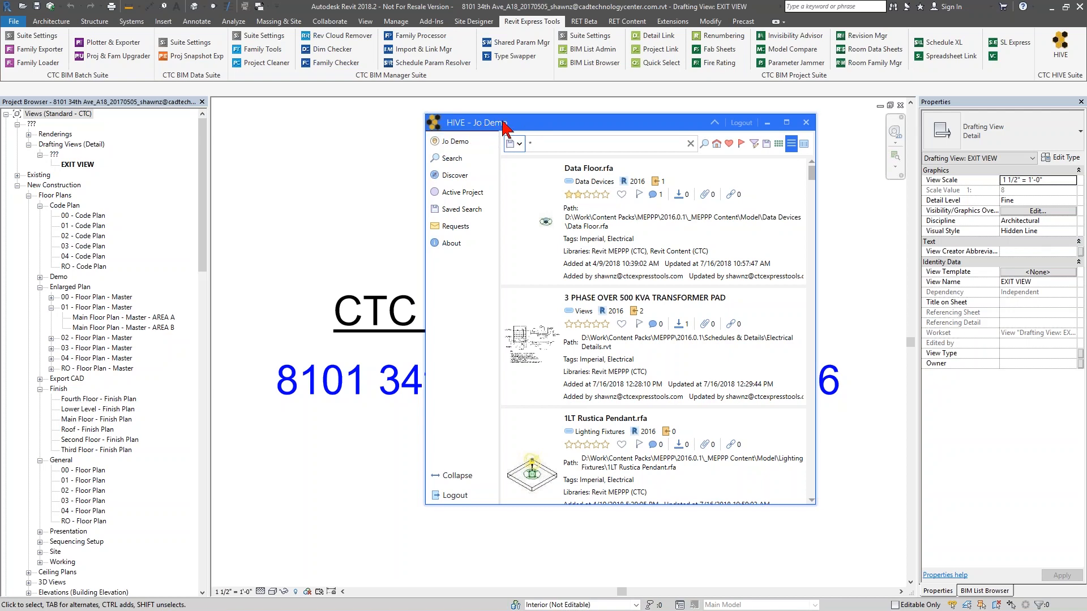
{"action": "left_click_drag", "start_coordinate": [595, 122], "coordinate": [824, 94]}
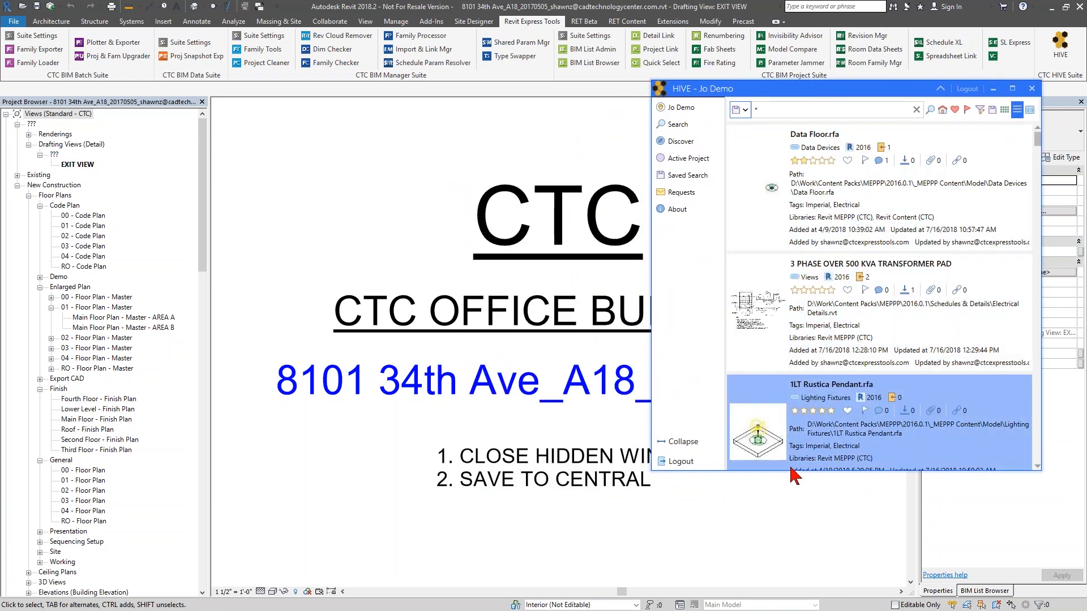
{"action": "left_click_drag", "start_coordinate": [791, 471], "coordinate": [787, 568]}
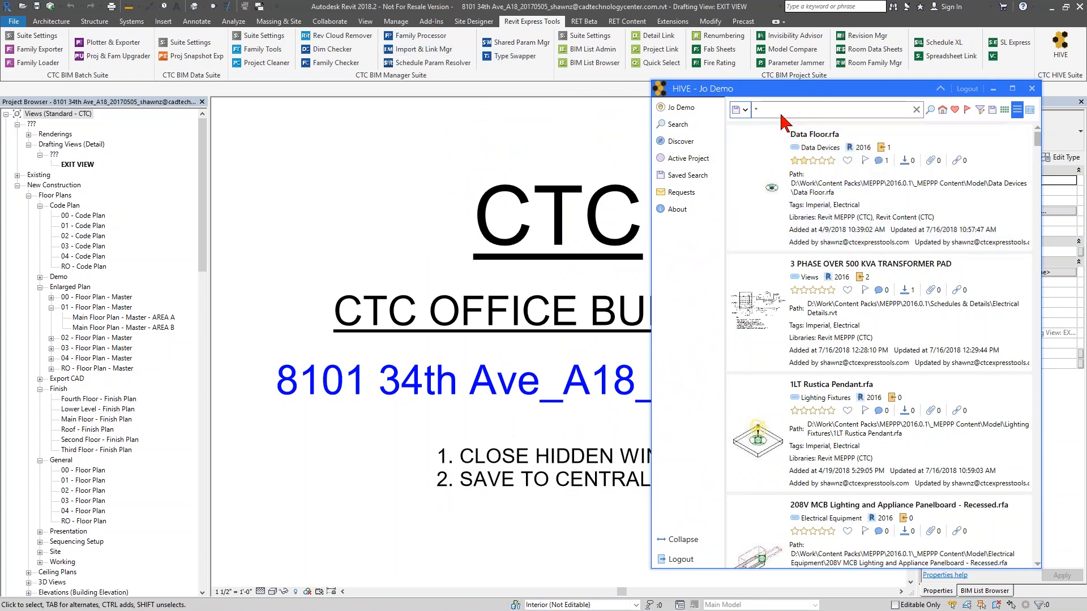
- Open HIVE's filter panel and widen the window
{"action": "left_click", "coordinate": [979, 109]}
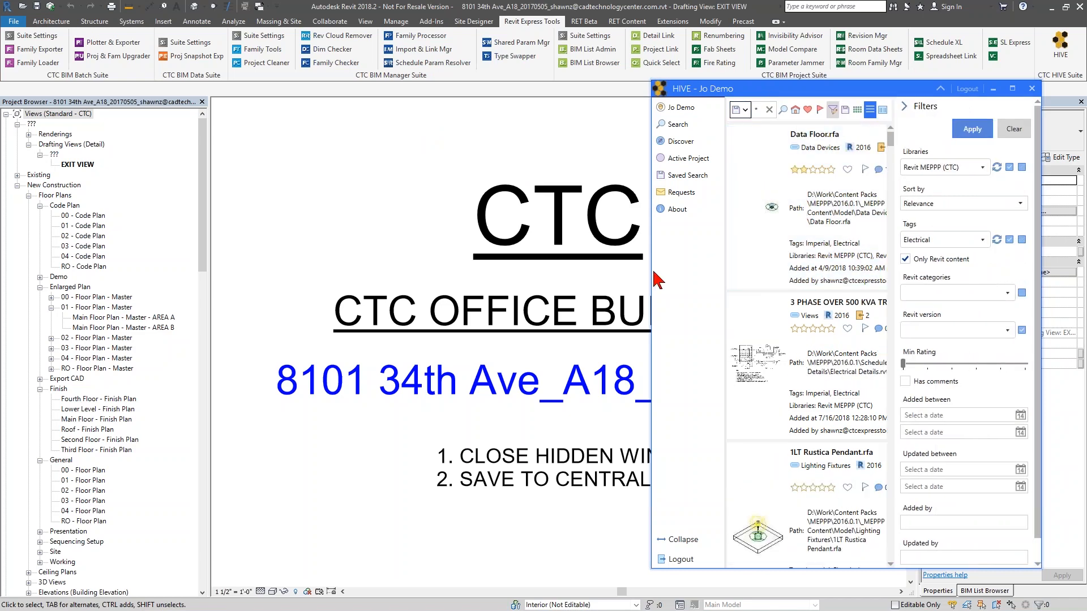
{"action": "left_click_drag", "start_coordinate": [655, 283], "coordinate": [458, 314]}
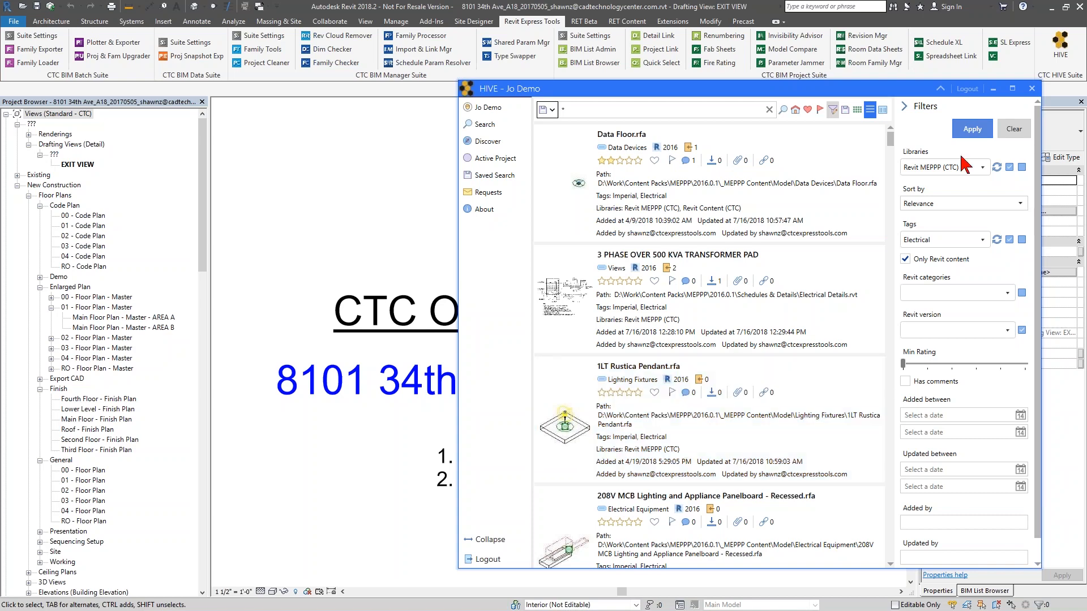
- Return to the HIVE home page and clear the search filters
{"action": "left_click", "coordinate": [797, 115]}
{"action": "left_click", "coordinate": [796, 111]}
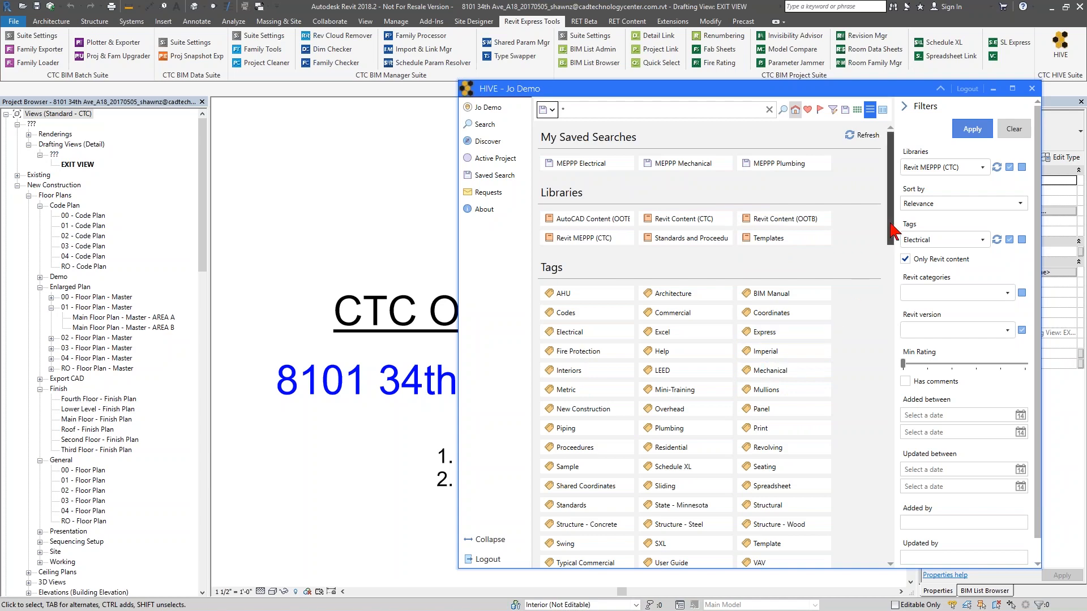
{"action": "left_click_drag", "start_coordinate": [892, 243], "coordinate": [893, 333]}
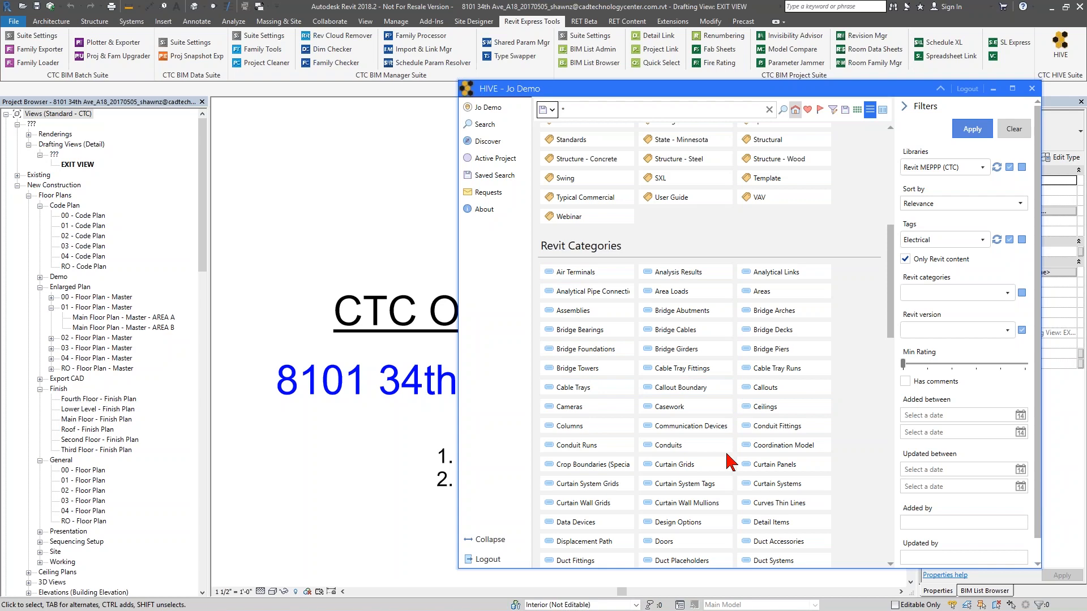
{"action": "scroll", "coordinate": [880, 215], "scroll_direction": "up", "scroll_amount": 3}
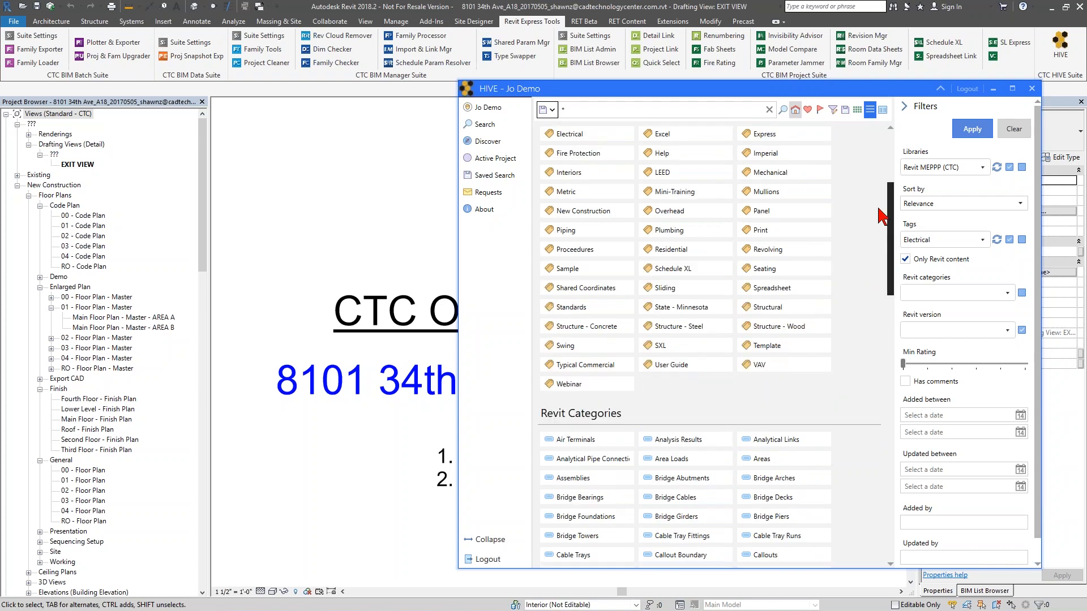
{"action": "scroll", "coordinate": [880, 215], "scroll_direction": "up", "scroll_amount": 3}
{"action": "left_click", "coordinate": [1008, 134]}
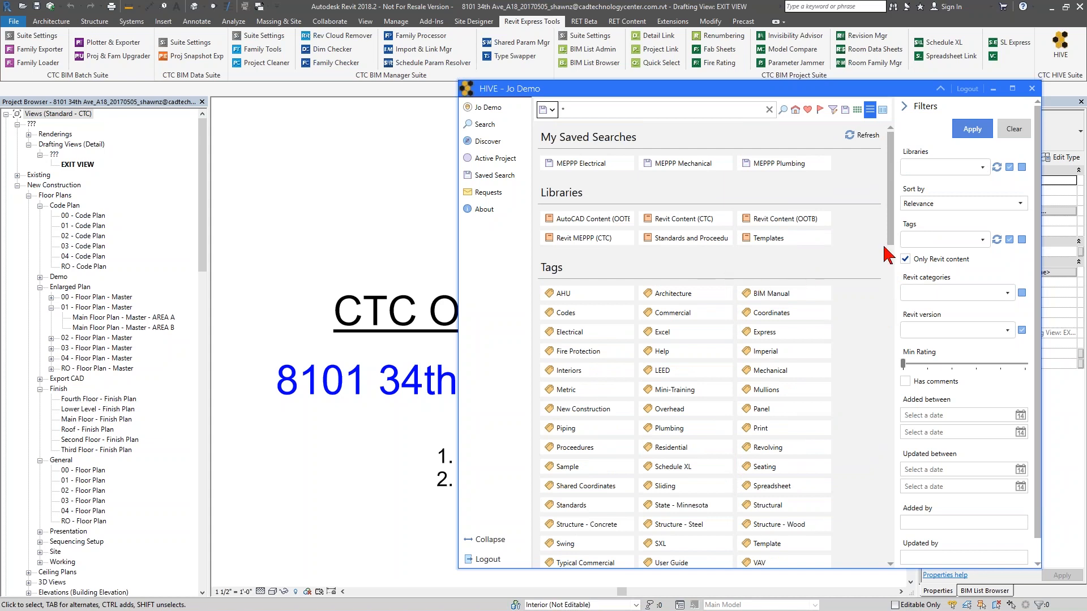
- Filter by the Templates library and search for all content using *
{"action": "left_click", "coordinate": [946, 167]}
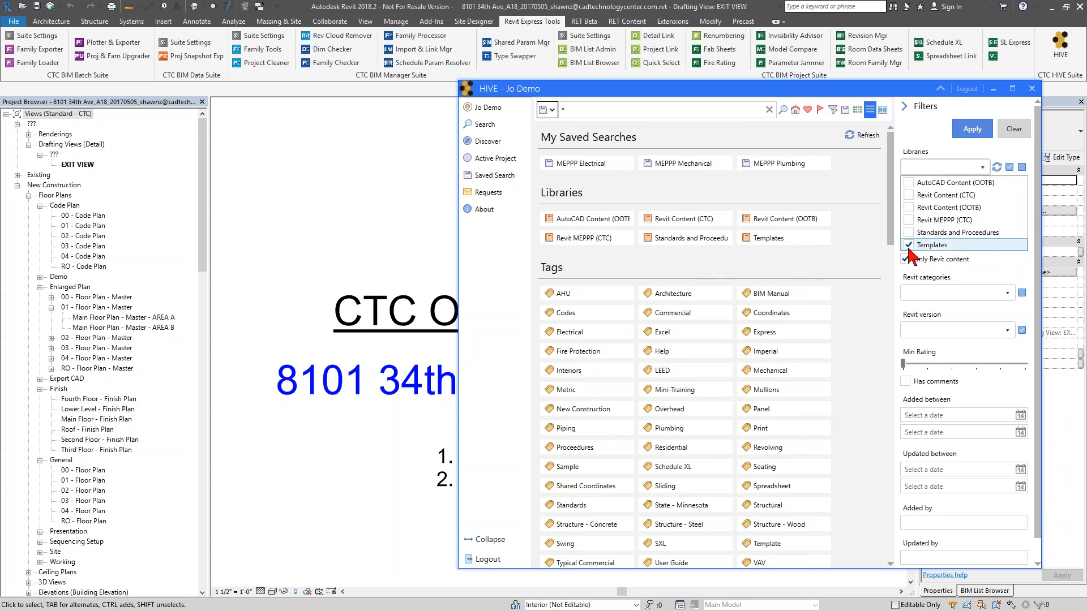
{"action": "left_click", "coordinate": [719, 114]}
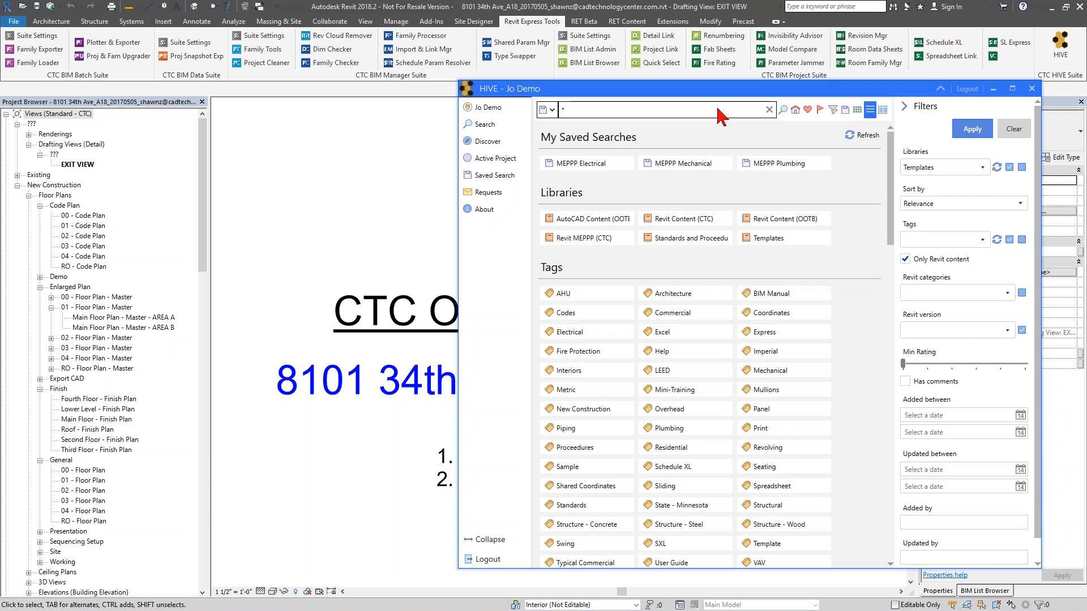
{"action": "type", "text": "*"}
{"action": "key", "text": "Return"}
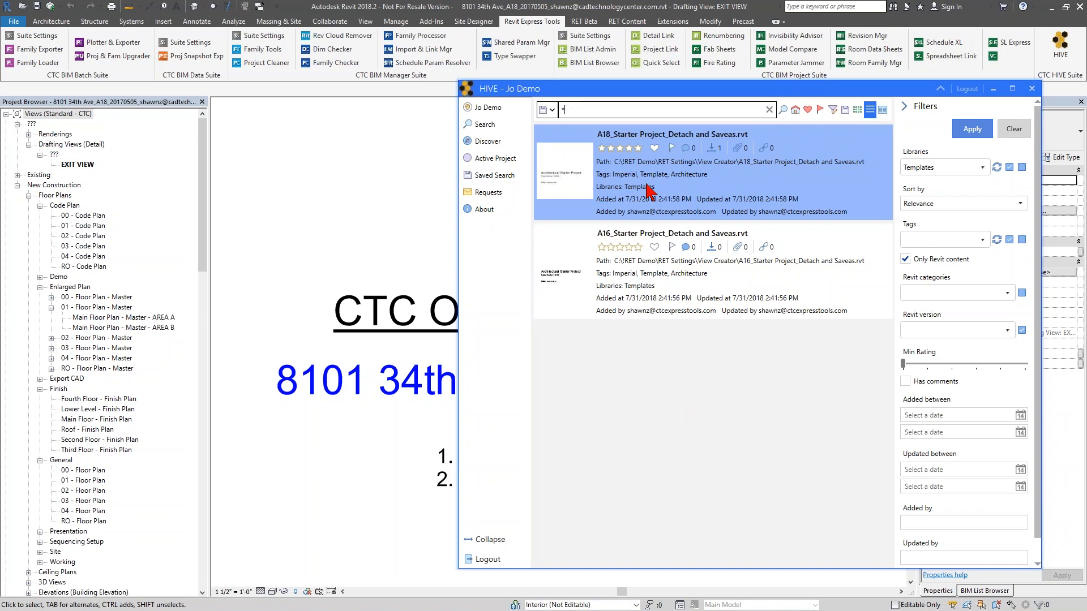
- Open the A18_Starter Project_Detach and Saveas template from HIVE, detaching from central and preserving worksets
{"action": "double_click", "coordinate": [577, 190]}
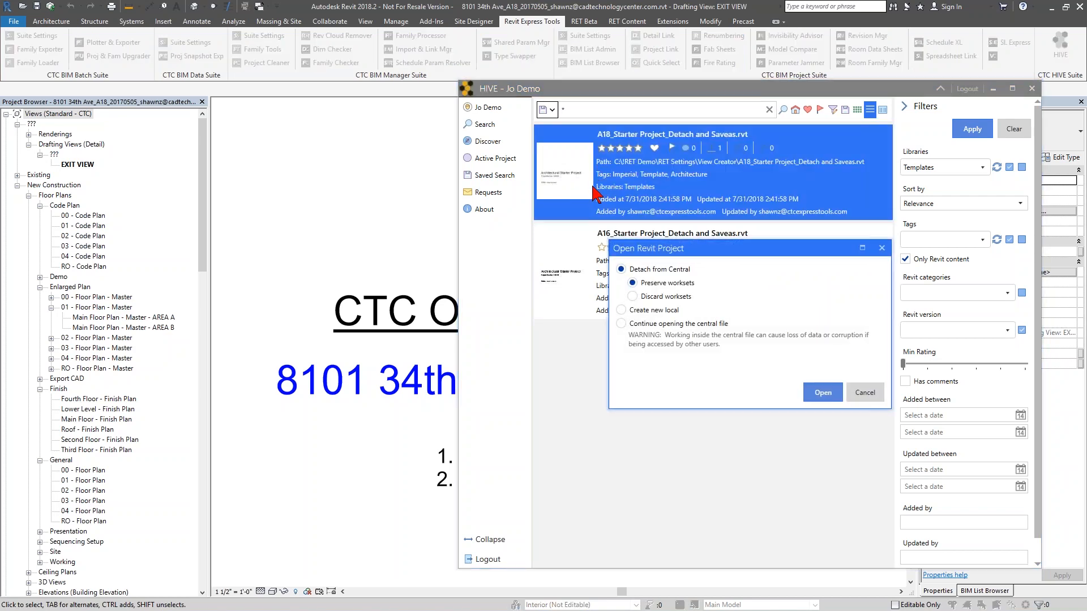
{"action": "left_click_drag", "start_coordinate": [712, 254], "coordinate": [685, 237]}
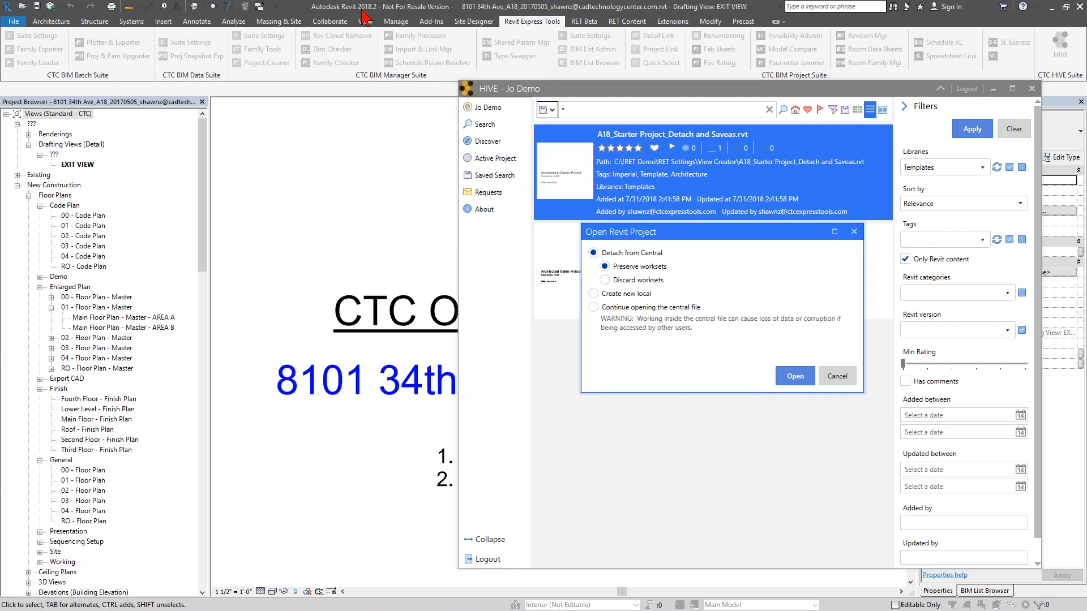
{"action": "left_click_drag", "start_coordinate": [668, 240], "coordinate": [742, 350]}
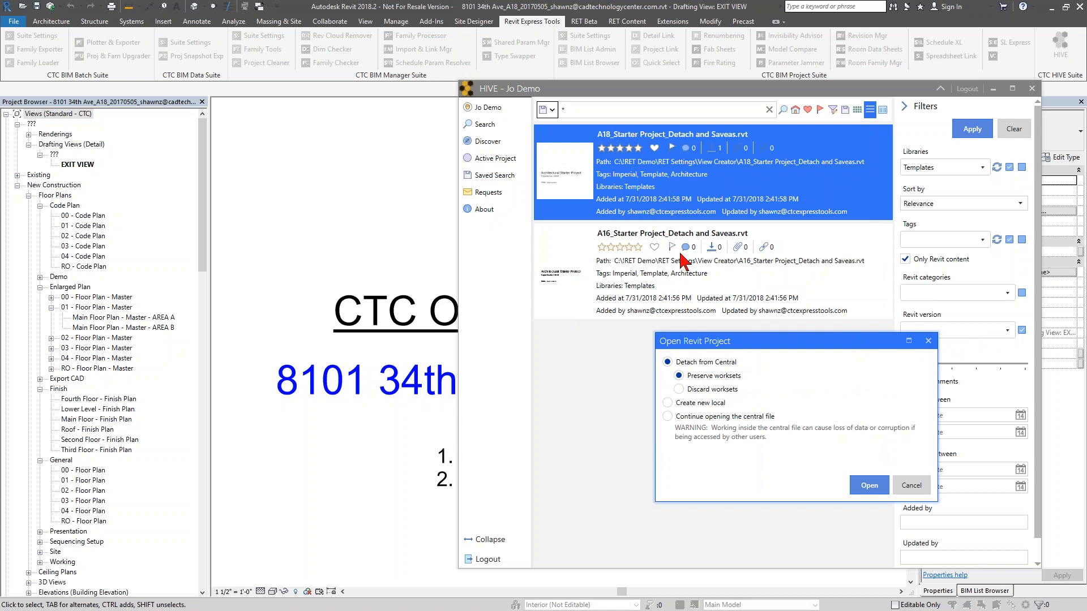
{"action": "left_click_drag", "start_coordinate": [754, 342], "coordinate": [672, 231]}
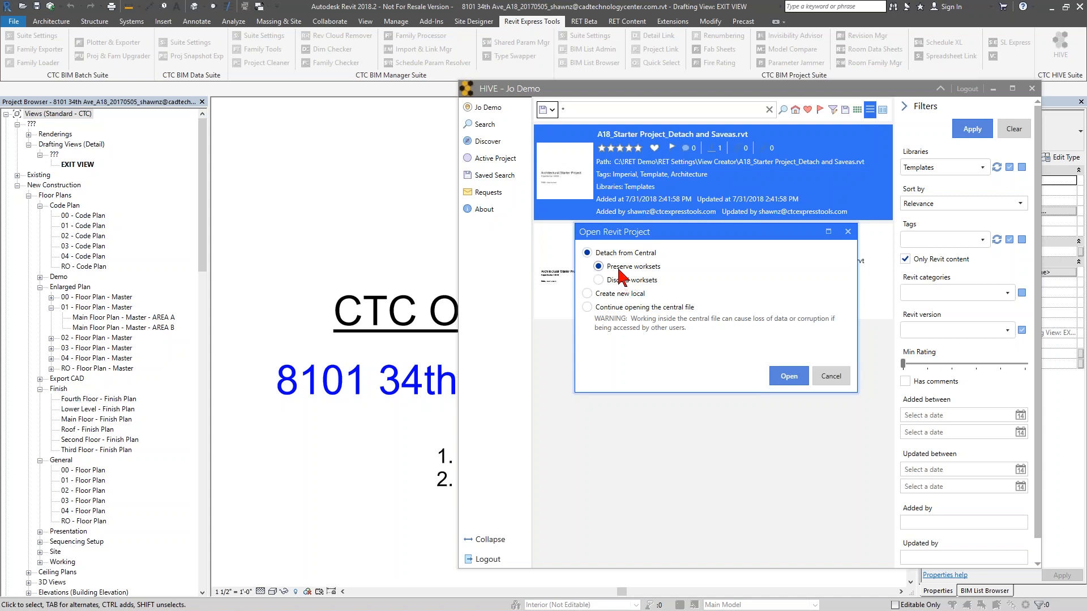
{"action": "left_click", "coordinate": [788, 379]}
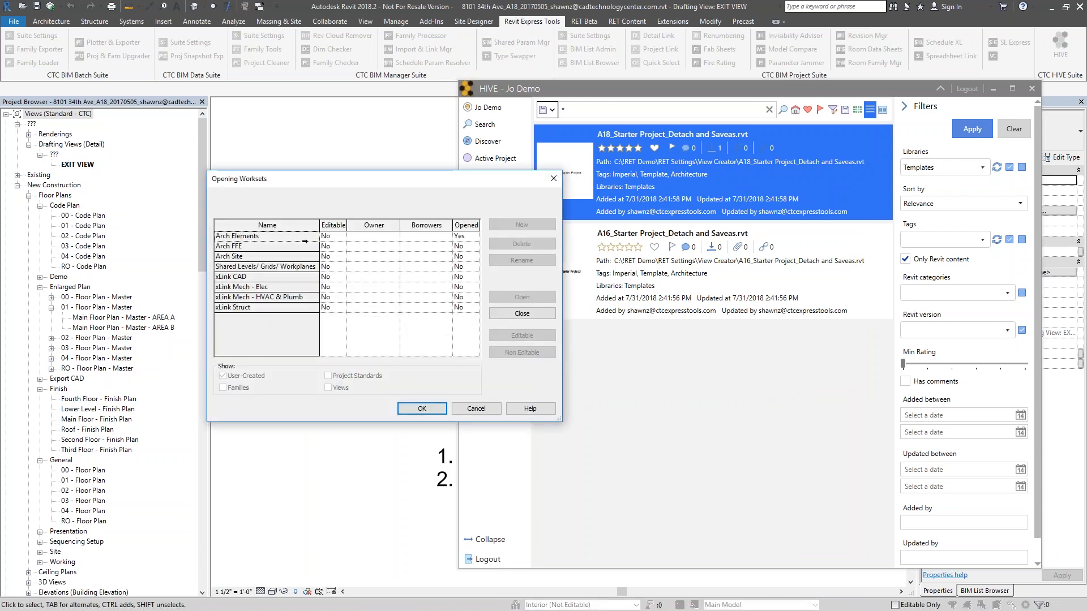
- Set all worksets to open and confirm the worksets selection
{"action": "left_click_drag", "start_coordinate": [365, 236], "coordinate": [465, 320]}
{"action": "left_click", "coordinate": [530, 298]}
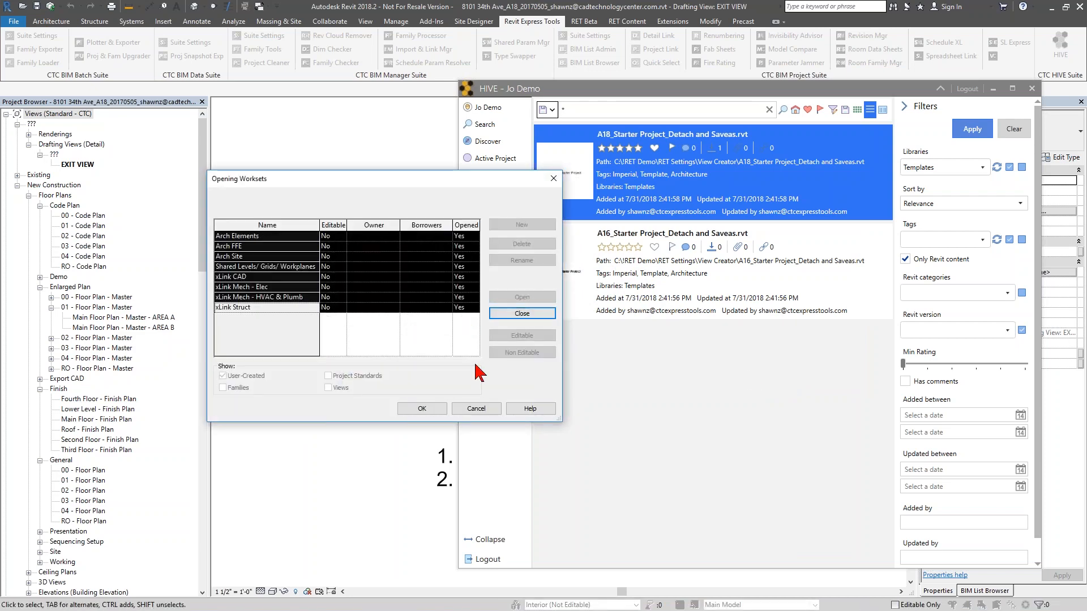
{"action": "left_click", "coordinate": [434, 410]}
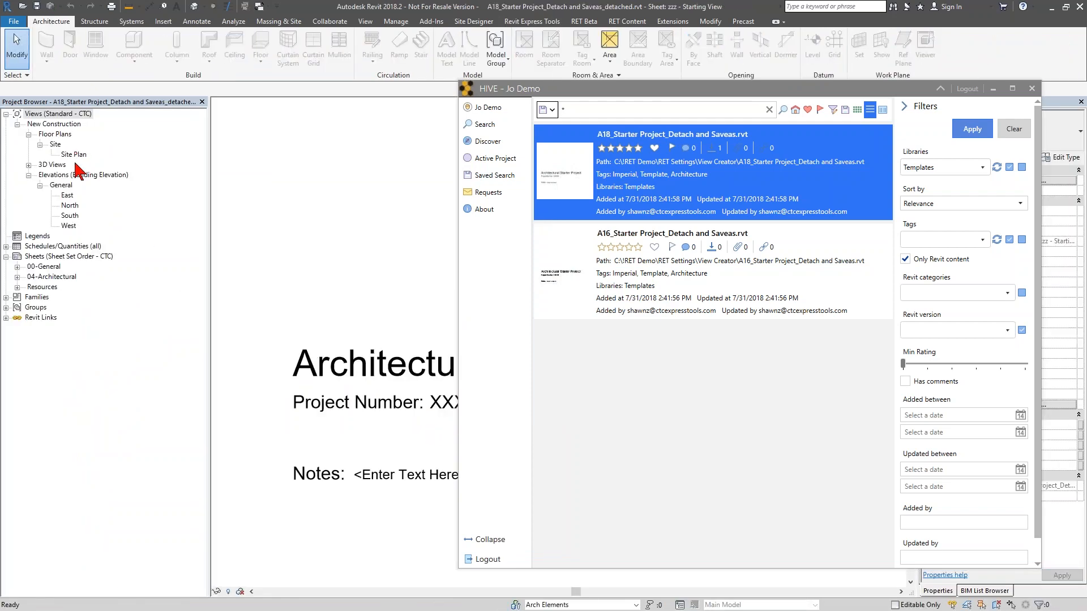
- Launch View Creator from Revit Express Tools and go to the Plan / Ceiling page
{"action": "left_click", "coordinate": [535, 22]}
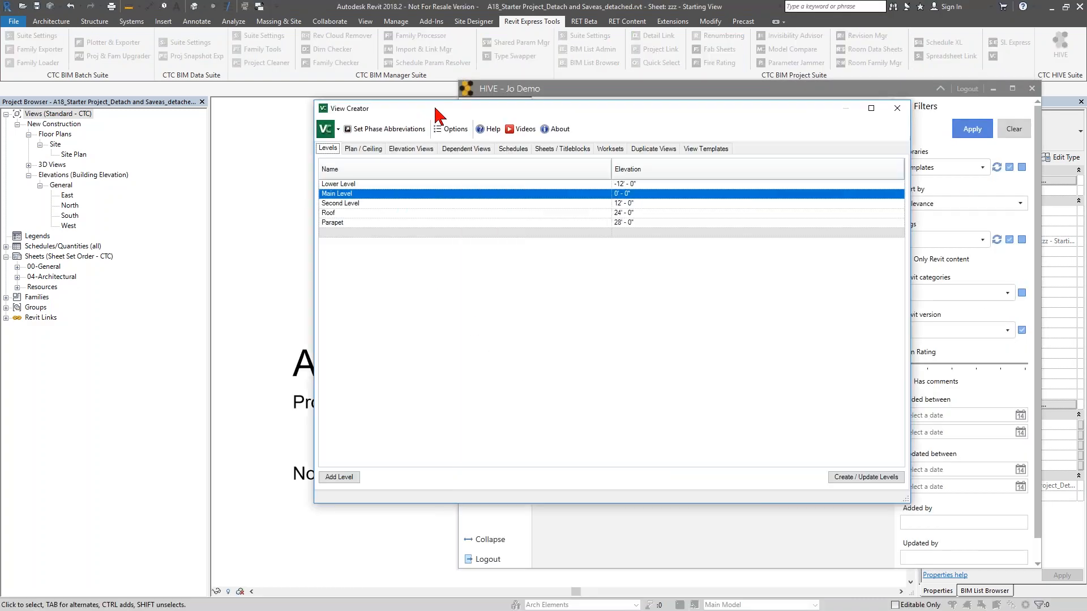
{"action": "left_click", "coordinate": [363, 149]}
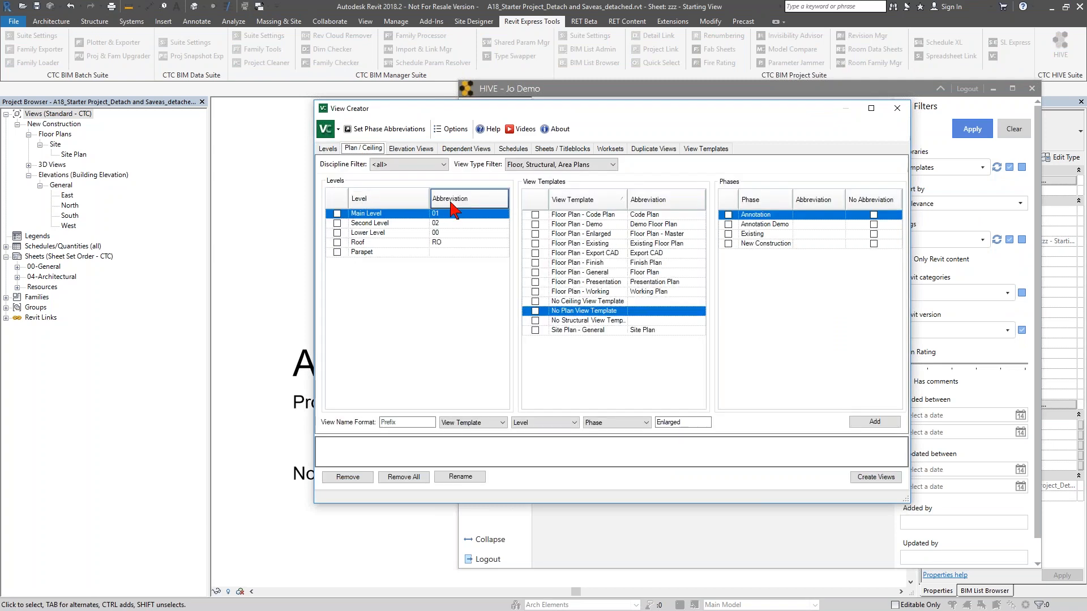
- Check the Lower Level, Main Level, Second Level and Roof levels
{"action": "left_click", "coordinate": [337, 224]}
{"action": "left_click", "coordinate": [338, 233]}
{"action": "left_click", "coordinate": [337, 242]}
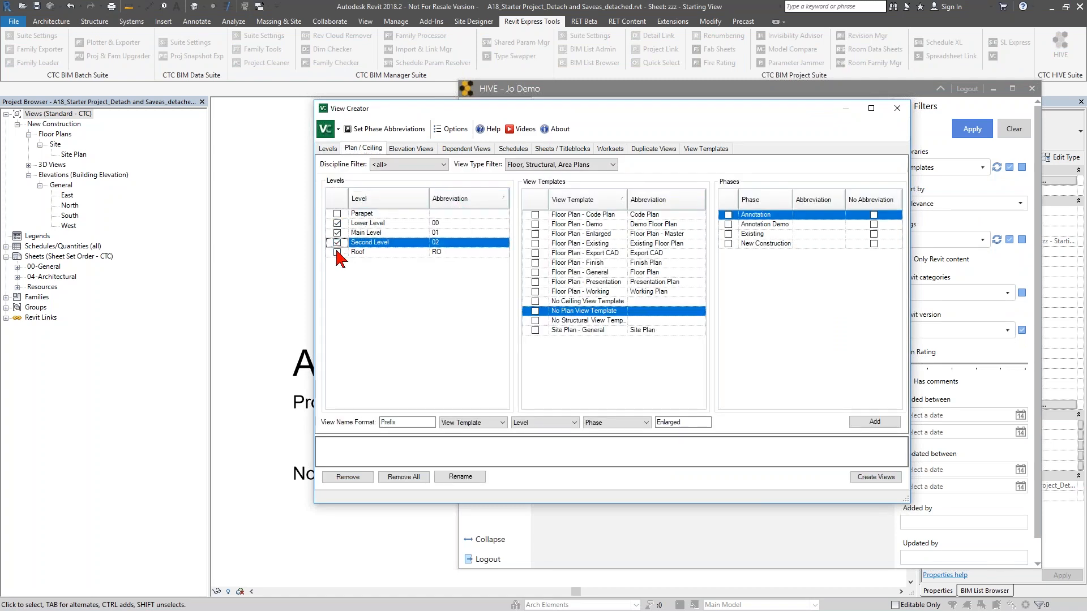
{"action": "left_click", "coordinate": [337, 252]}
- Check the Floor Plan - General, Finish and Code Plan view templates and the New Construction phase
{"action": "left_click", "coordinate": [535, 272]}
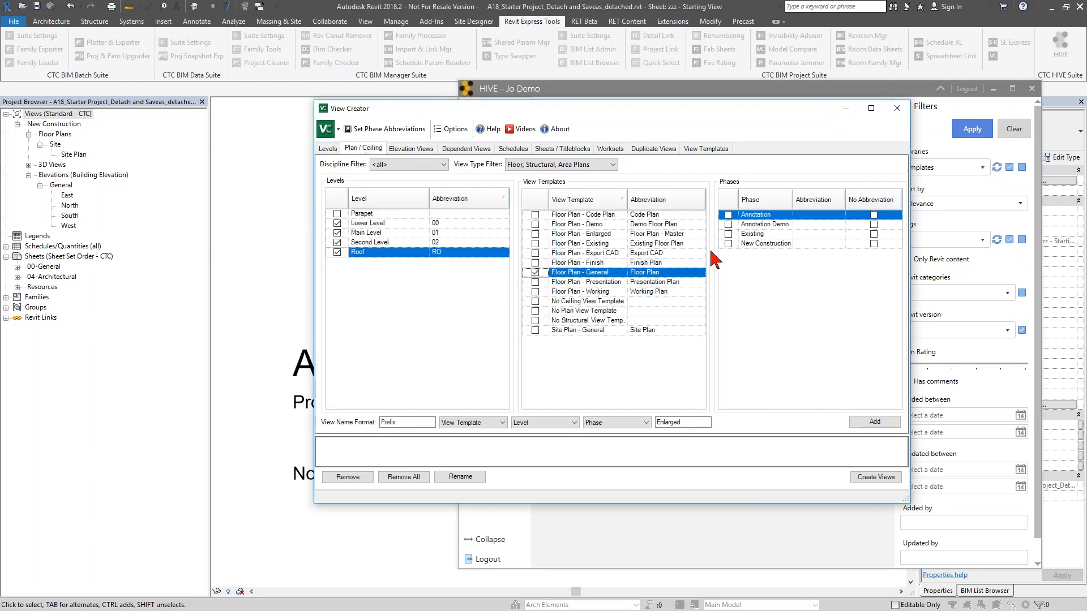
{"action": "left_click", "coordinate": [728, 243]}
{"action": "left_click", "coordinate": [535, 262]}
{"action": "left_click", "coordinate": [534, 214]}
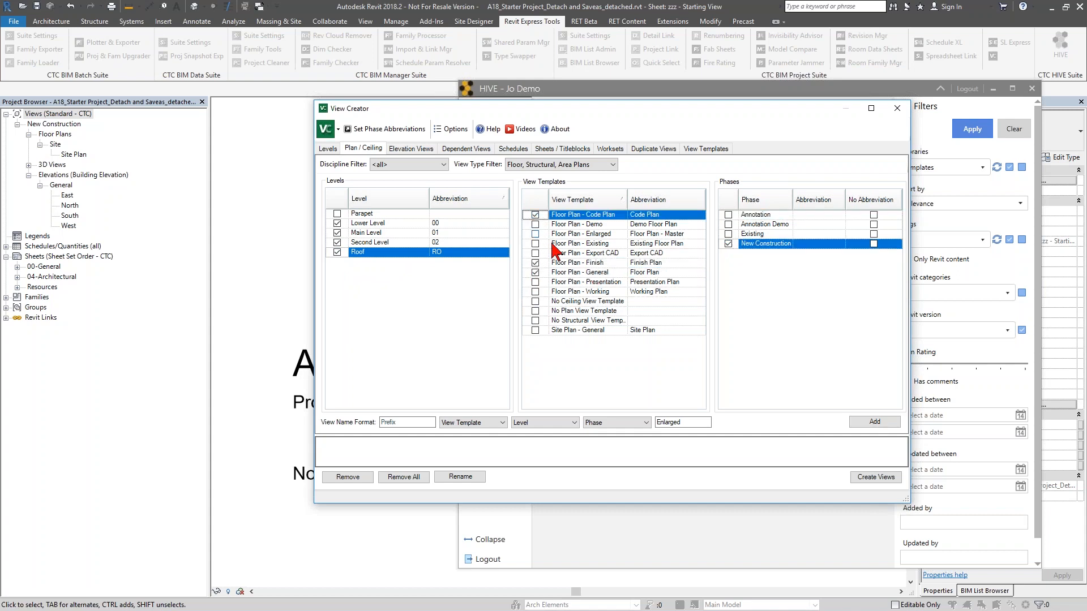
{"action": "left_click", "coordinate": [874, 422]}
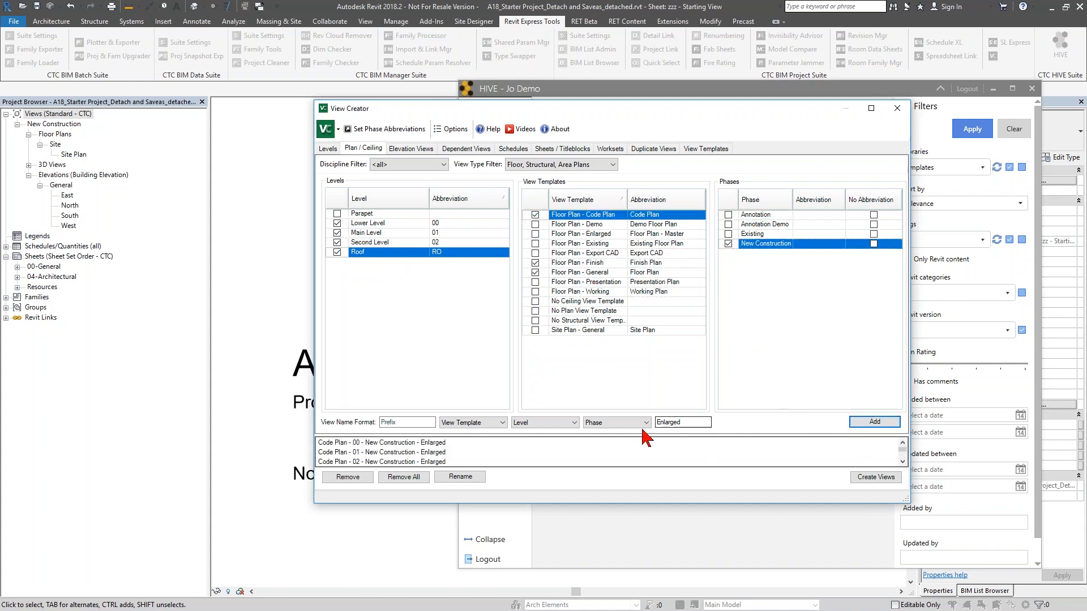
{"action": "left_click", "coordinate": [403, 476]}
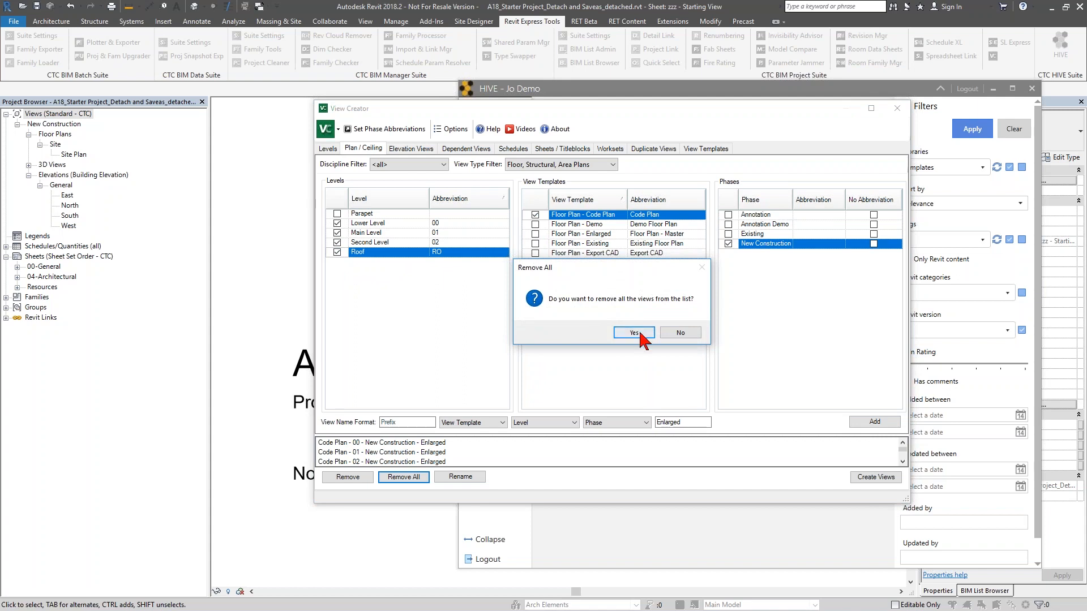
{"action": "left_click", "coordinate": [637, 332]}
- Clear the Enlarged name suffix, set New Construction to No Abbreviation, and empty the view list
{"action": "double_click", "coordinate": [682, 422]}
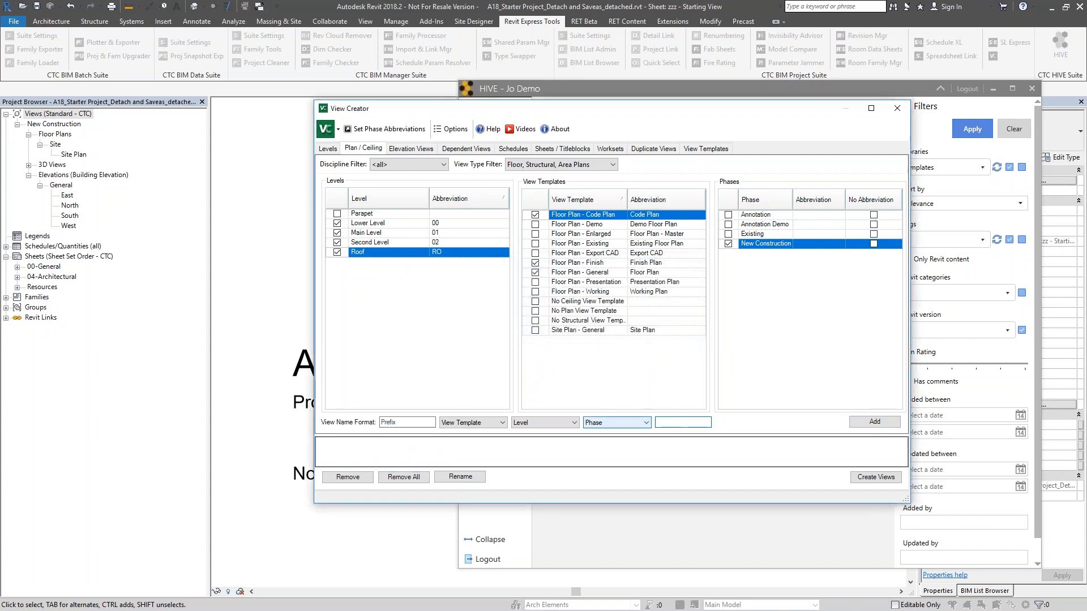
{"action": "left_click", "coordinate": [874, 421]}
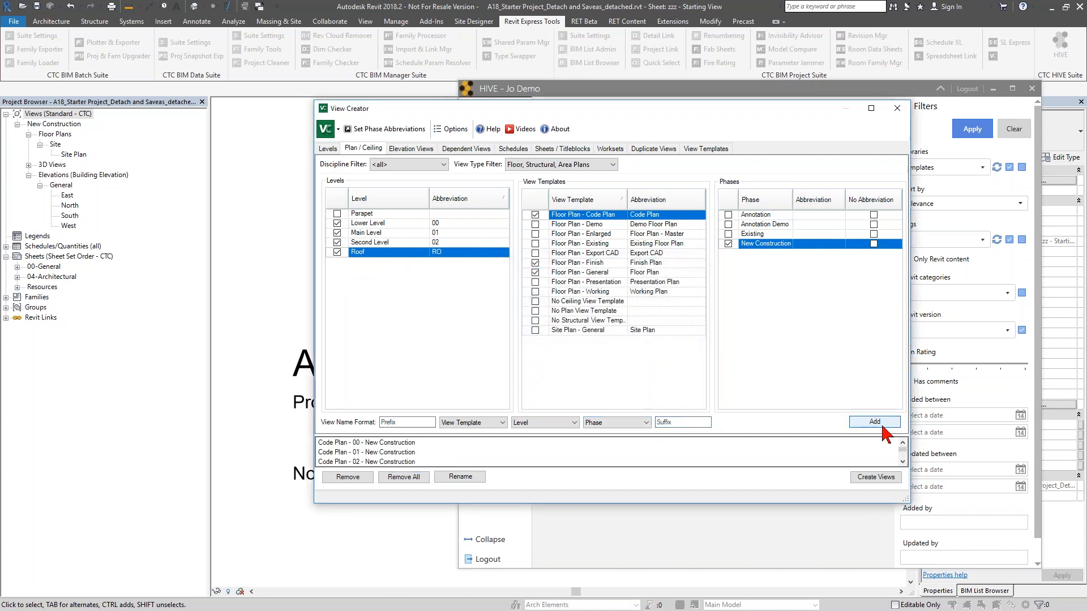
{"action": "left_click", "coordinate": [873, 244]}
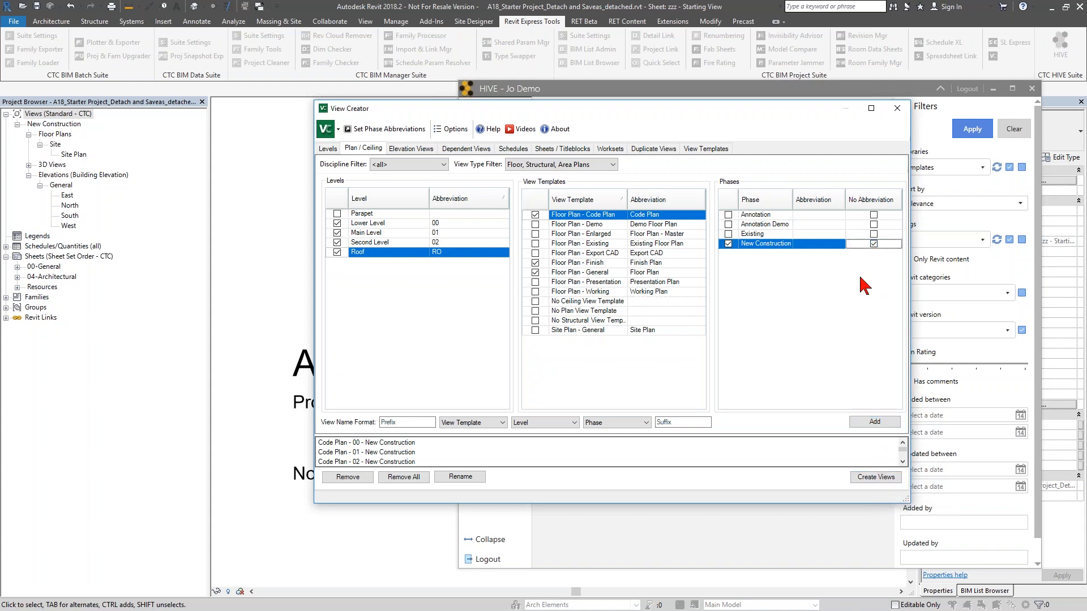
{"action": "left_click", "coordinate": [421, 479]}
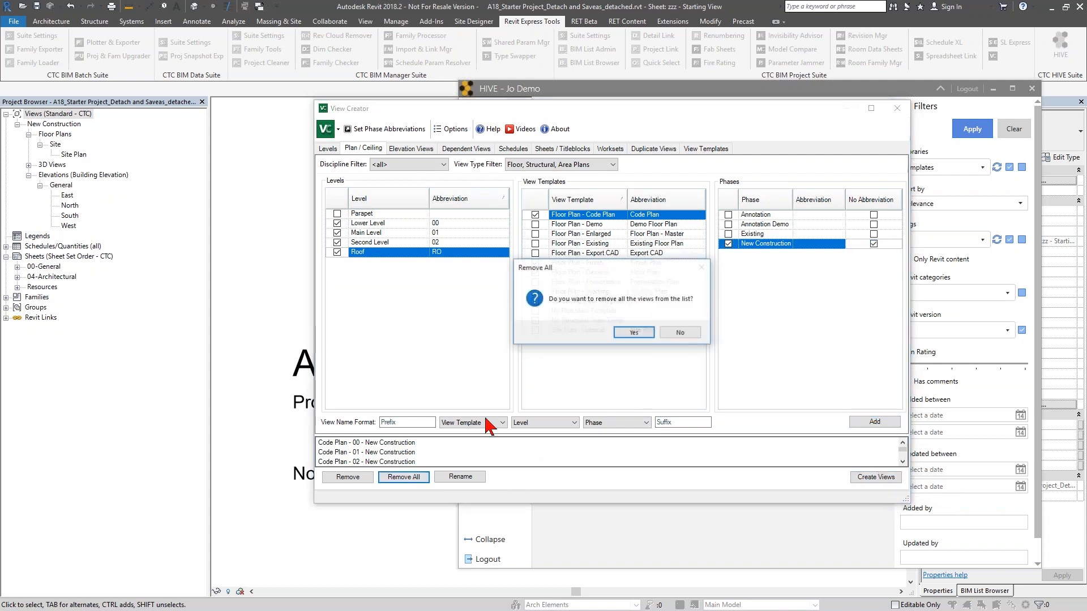
{"action": "left_click", "coordinate": [631, 333]}
- Add the planned plan views to the list and create them
{"action": "left_click", "coordinate": [874, 421]}
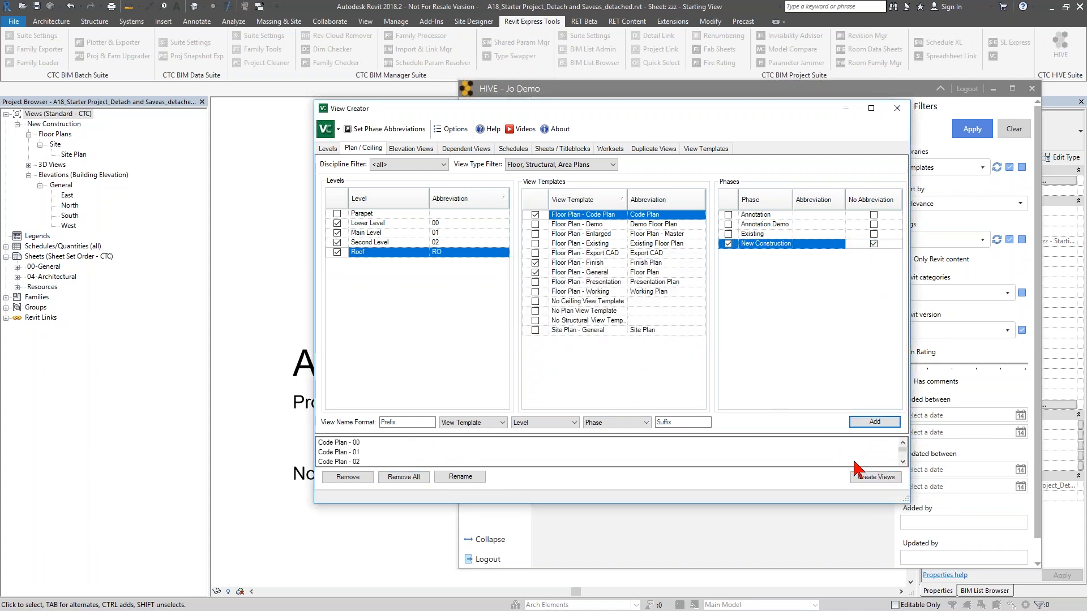
{"action": "left_click", "coordinate": [879, 480]}
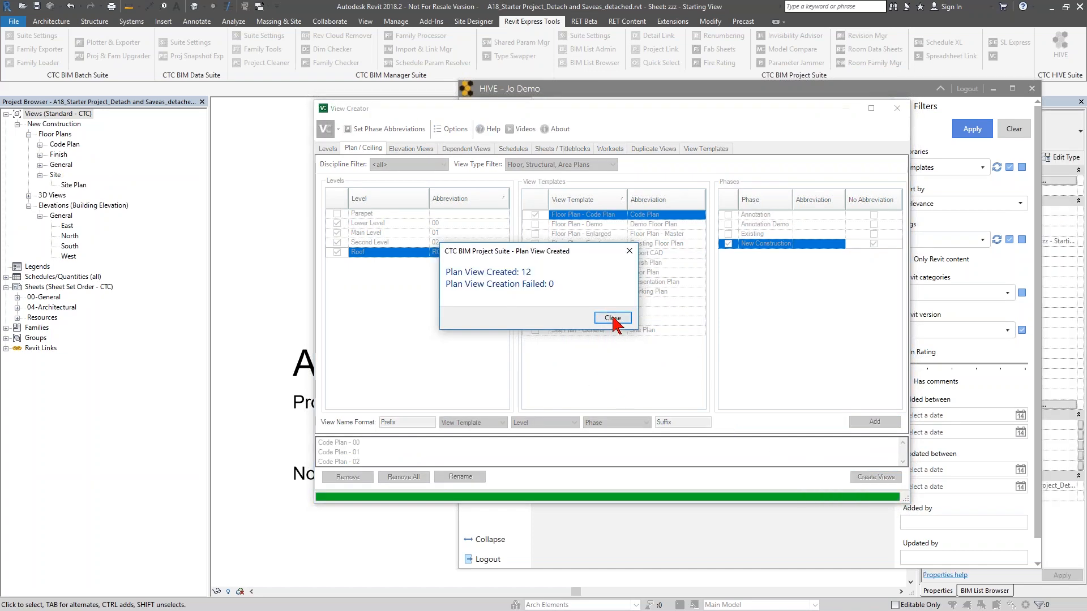
{"action": "left_click", "coordinate": [615, 319]}
- Close View Creator, expand the Code Plan and General plan groups, and open Floor Plan - 01
{"action": "left_click", "coordinate": [897, 107]}
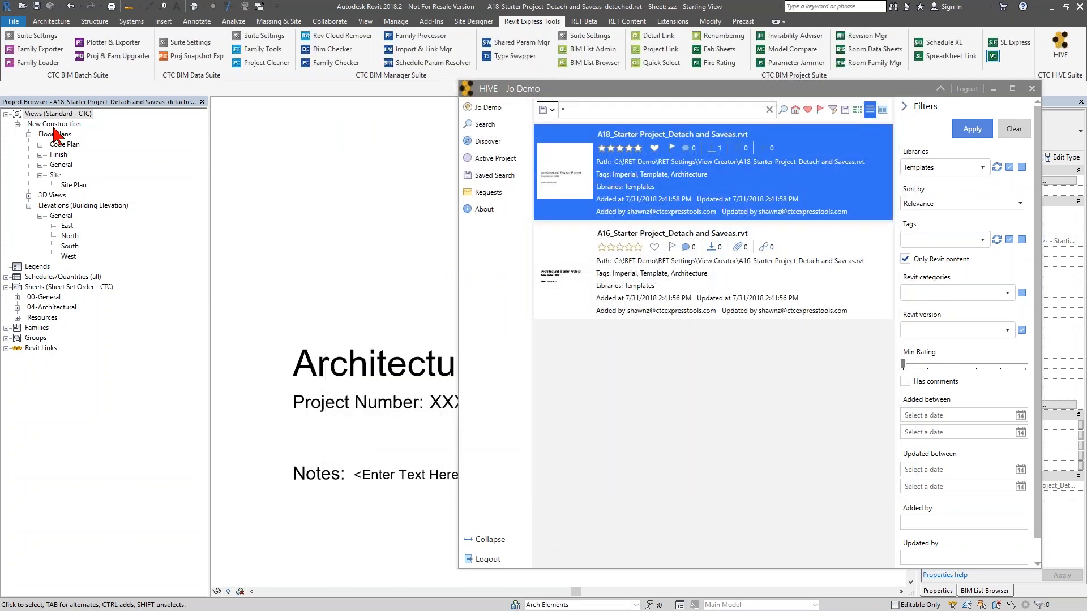
{"action": "left_click", "coordinate": [39, 144]}
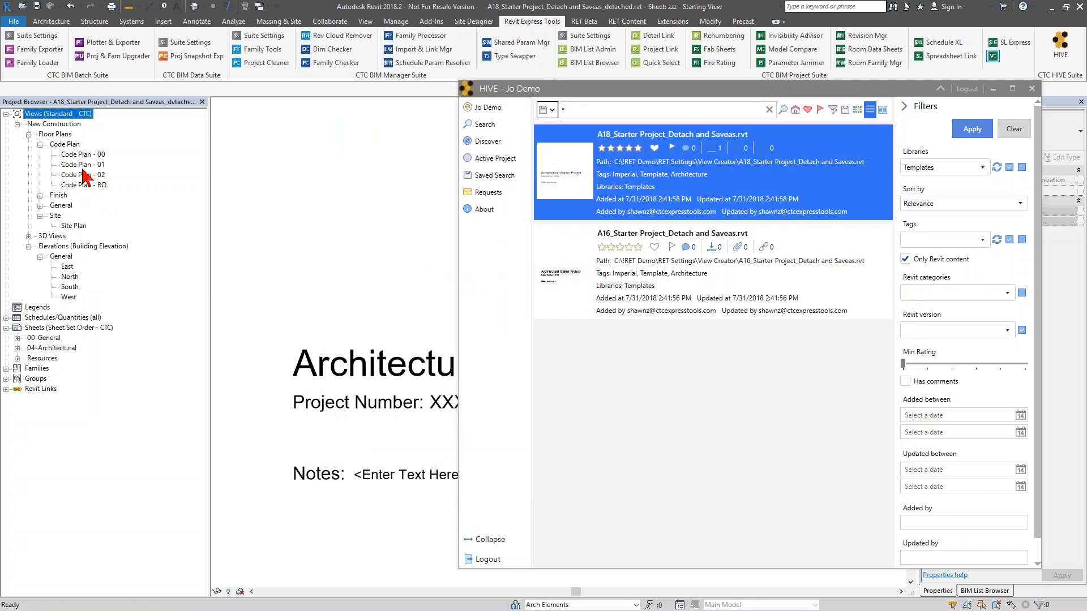
{"action": "left_click", "coordinate": [40, 205]}
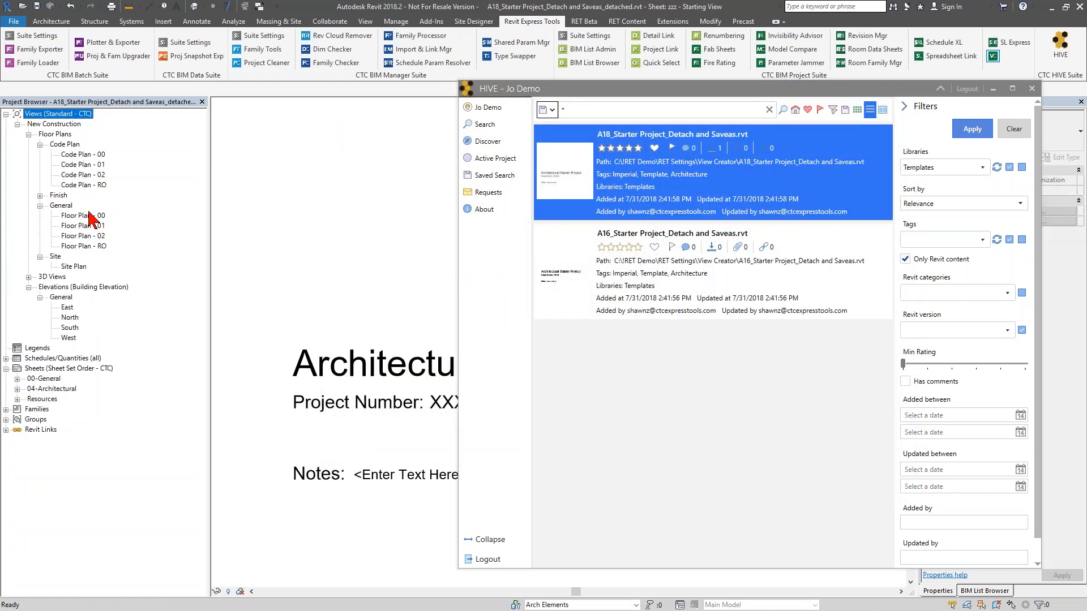
{"action": "double_click", "coordinate": [88, 226]}
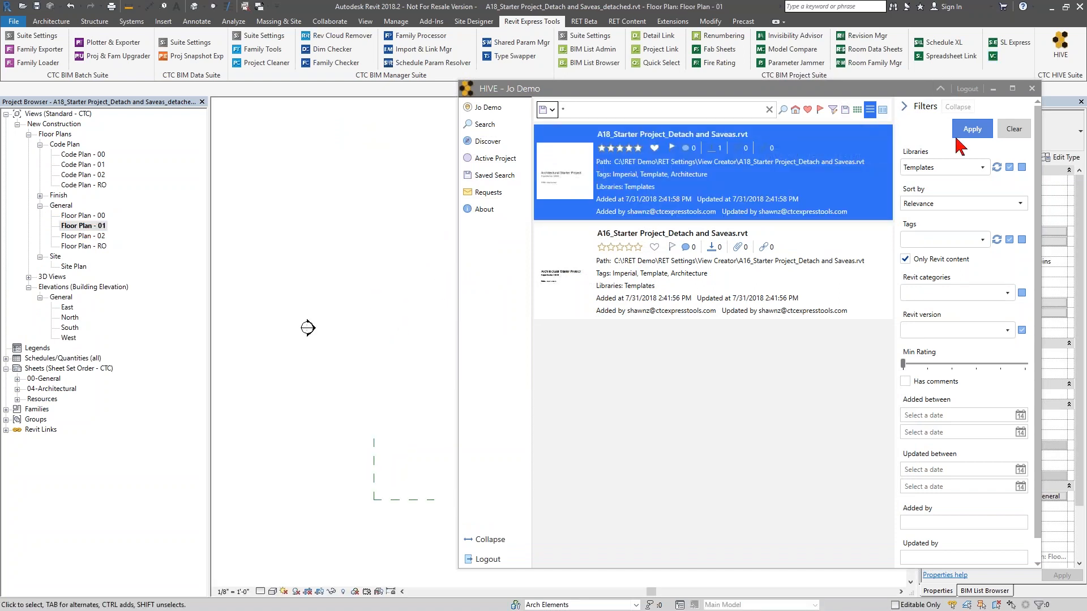
- Clear the Libraries filter in HIVE and collapse HIVE to its search bar
{"action": "left_click", "coordinate": [1021, 167]}
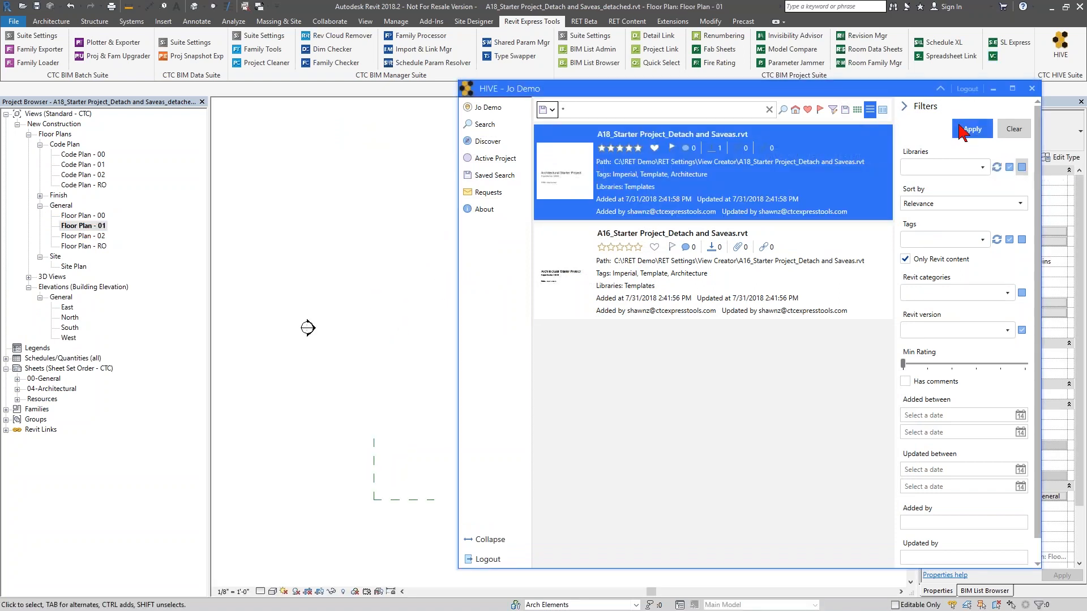
{"action": "left_click", "coordinate": [938, 92]}
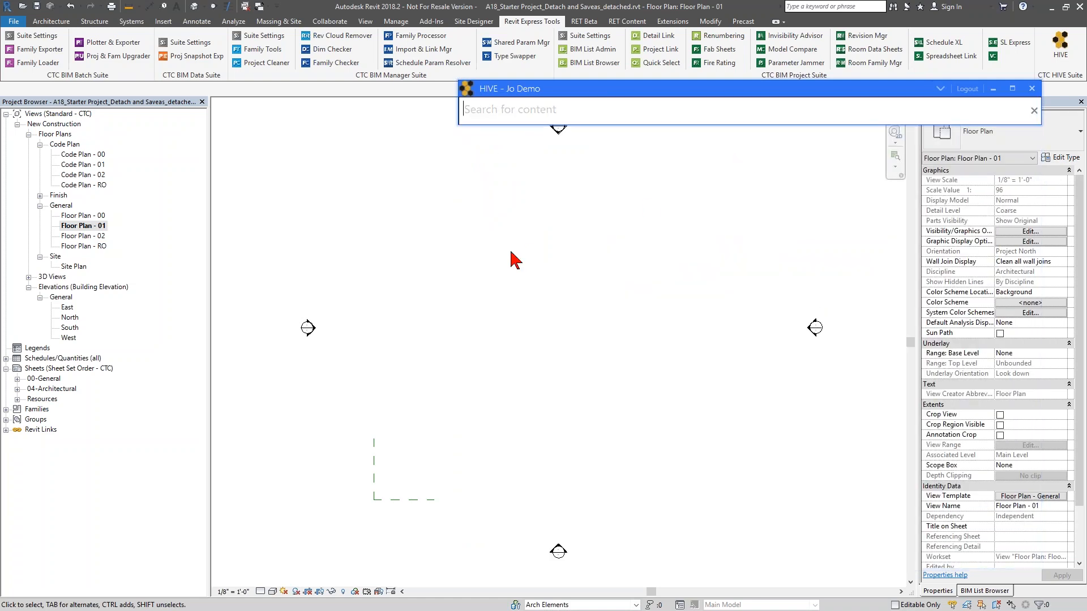
- Start the Wall tool and choose the Generic - 12" basic wall type
{"action": "left_click", "coordinate": [539, 279]}
{"action": "scroll", "coordinate": [539, 280], "scroll_direction": "down", "scroll_amount": 1}
{"action": "middle_click_drag", "start_coordinate": [547, 289], "coordinate": [503, 290]}
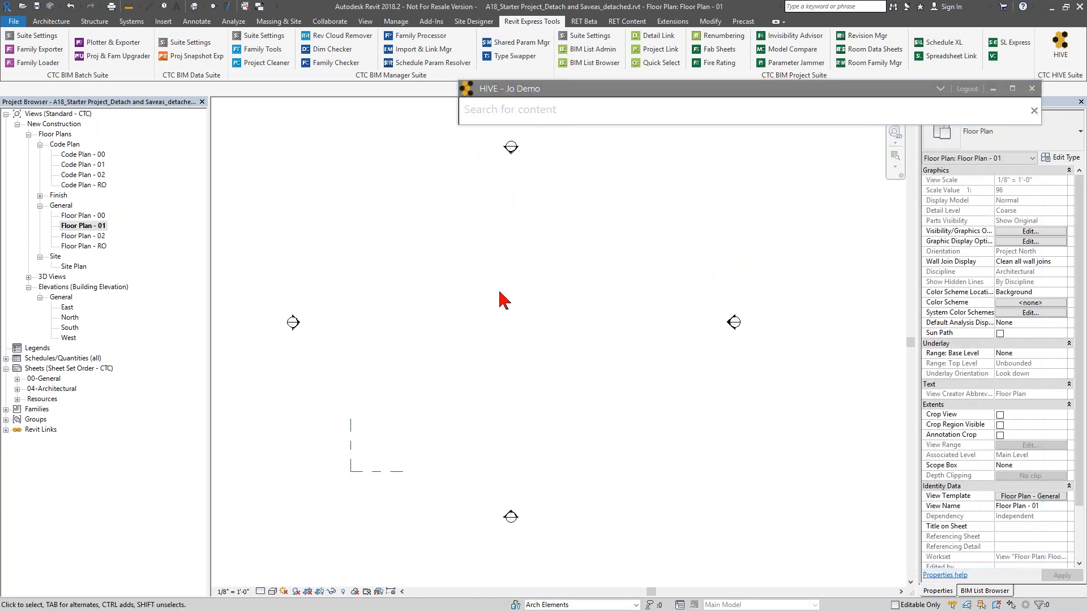
{"action": "key", "text": "w"}
{"action": "key", "text": "a"}
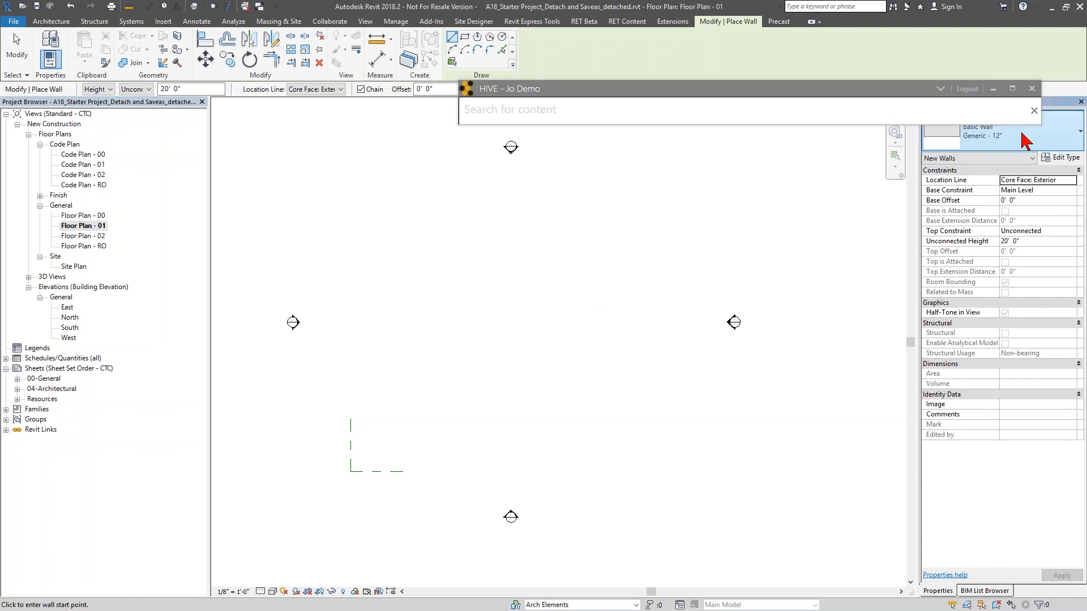
{"action": "left_click", "coordinate": [988, 136]}
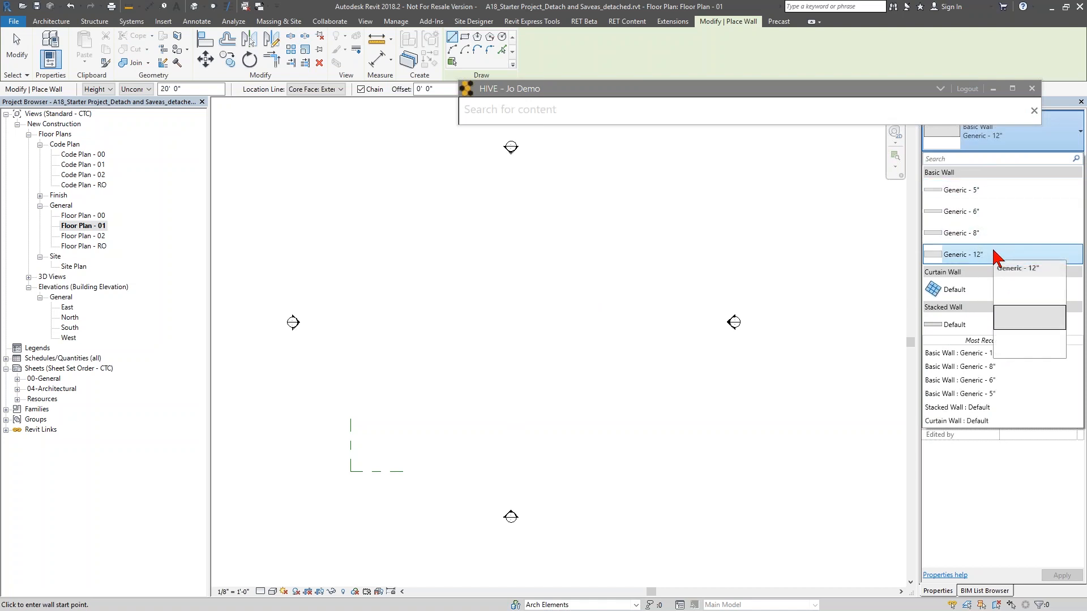
{"action": "left_click", "coordinate": [990, 256]}
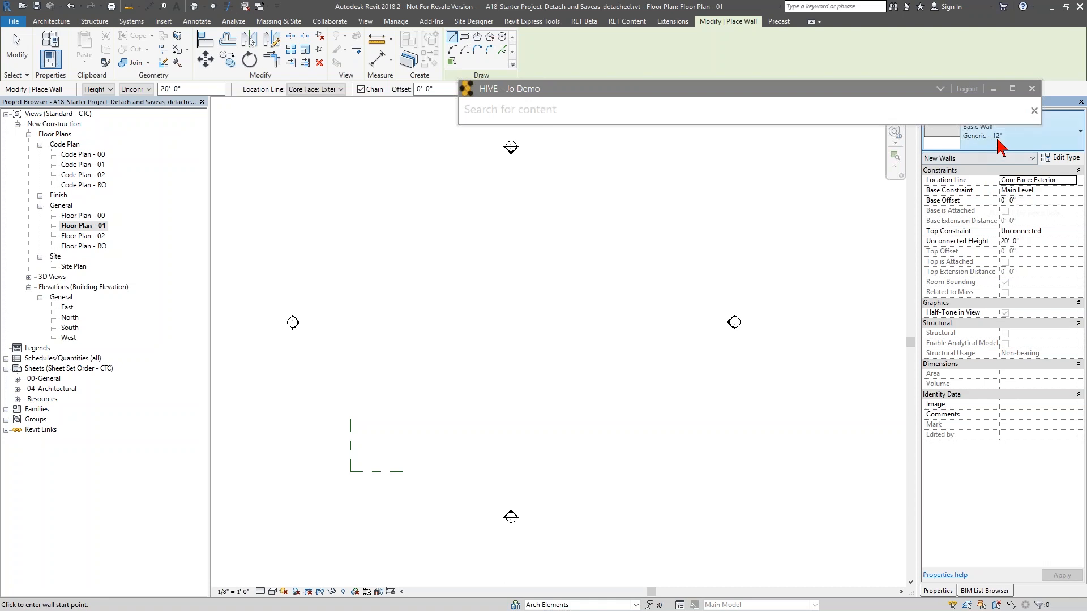
- Draw a rectangle of walls about 100' by 48' in the floor plan
{"action": "left_click", "coordinate": [464, 37]}
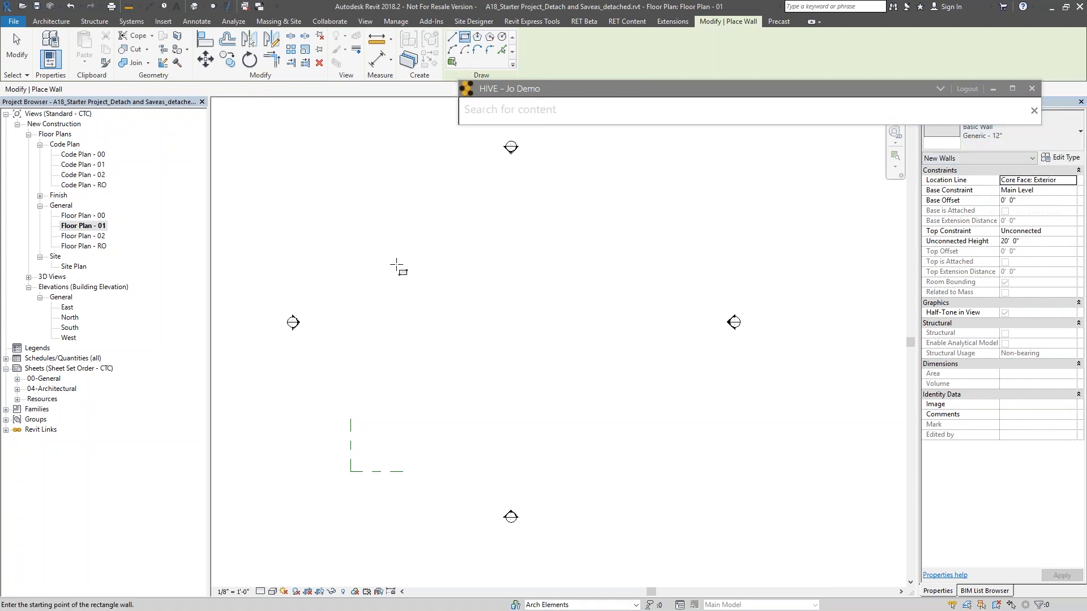
{"action": "left_click", "coordinate": [387, 247]}
{"action": "left_click", "coordinate": [652, 374]}
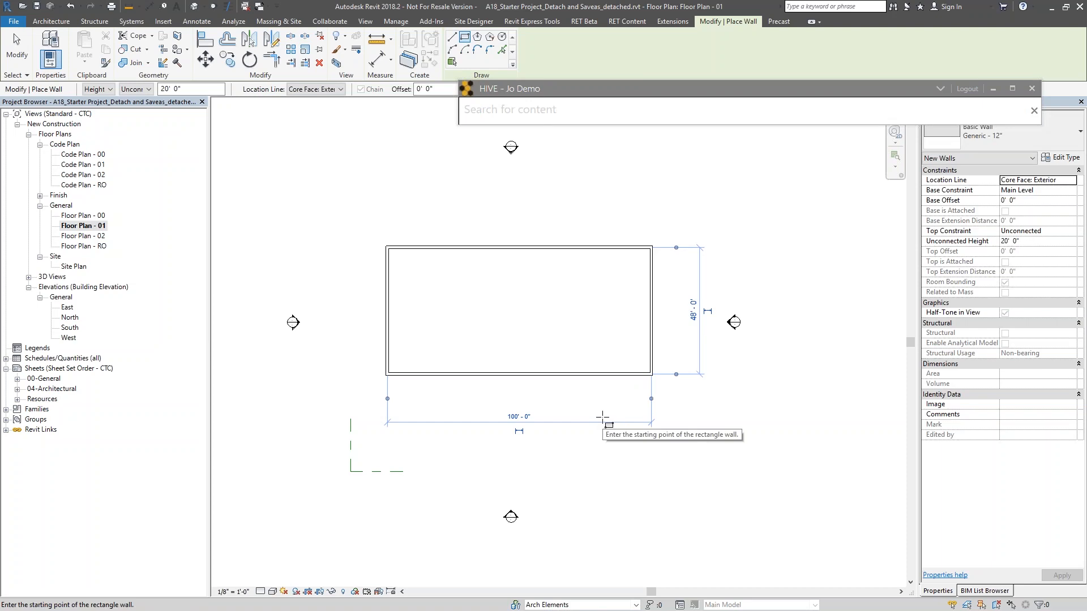
{"action": "key", "text": "Escape"}
{"action": "key", "text": "Escape"}
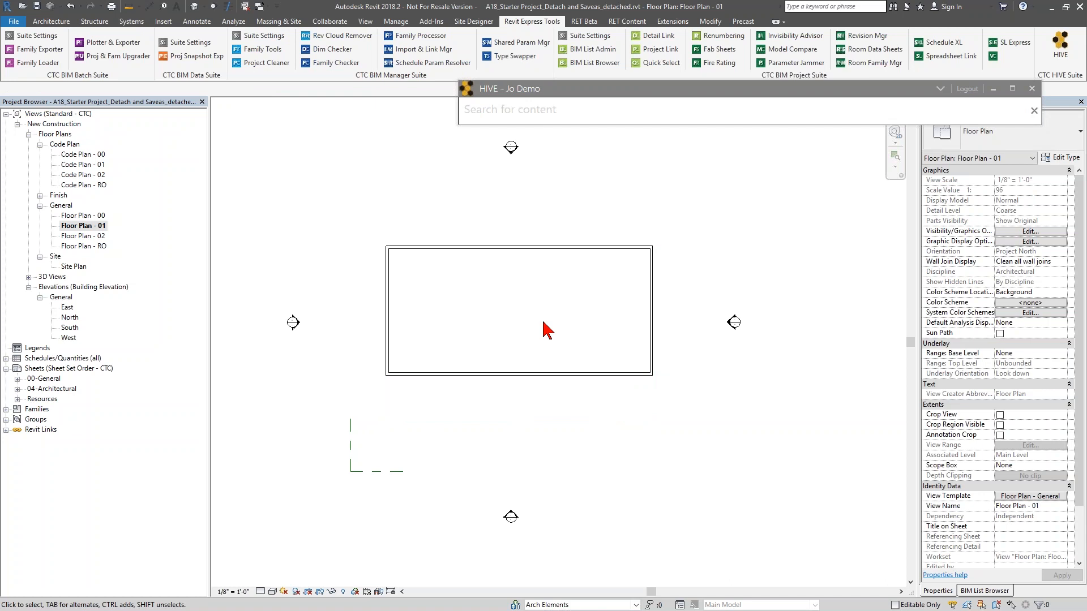
- Open Transfer Project Standards from the Manage tools
{"action": "left_click", "coordinate": [396, 22]}
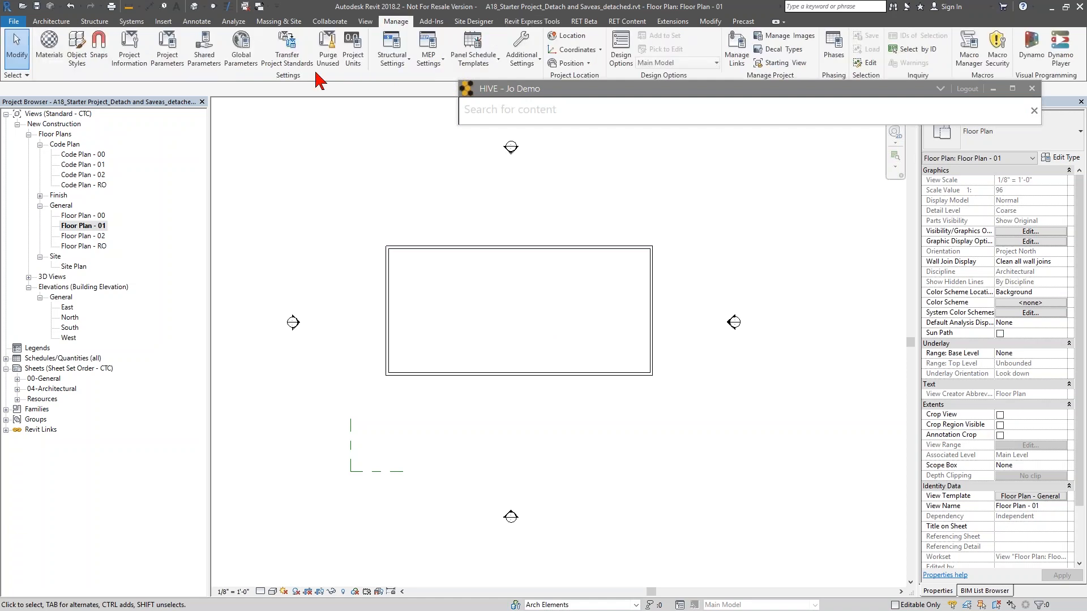
{"action": "left_click", "coordinate": [284, 67]}
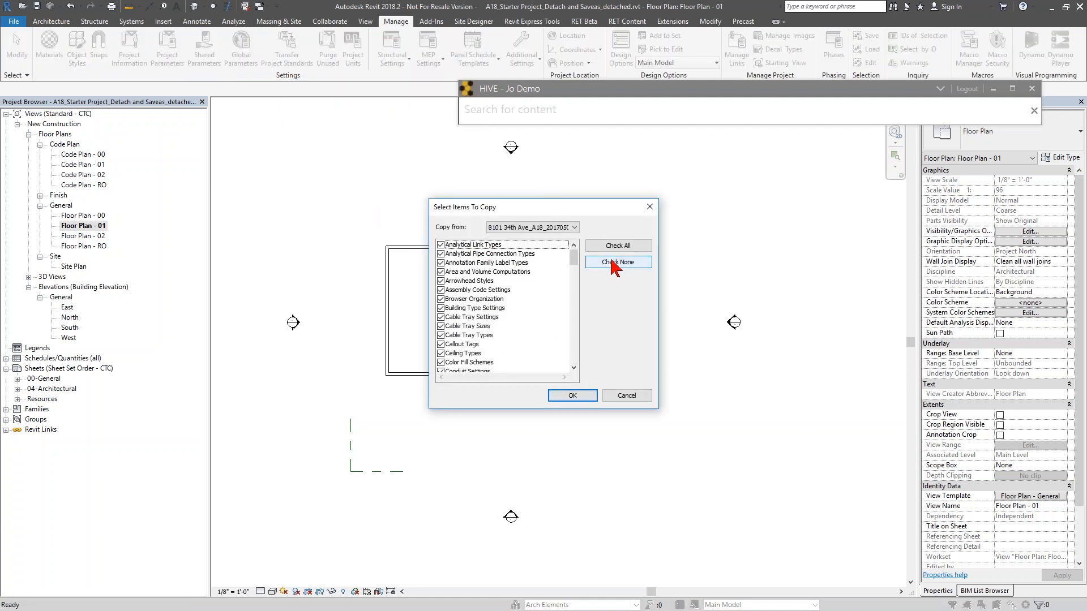
{"action": "left_click", "coordinate": [616, 262]}
{"action": "left_click_drag", "start_coordinate": [575, 262], "coordinate": [575, 364]}
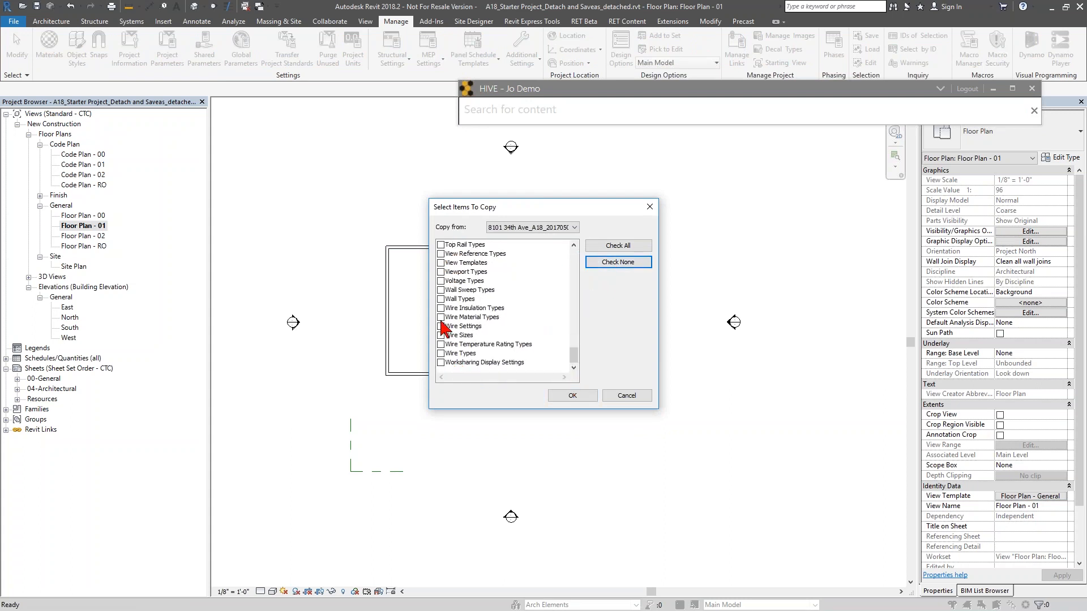
{"action": "left_click", "coordinate": [442, 299]}
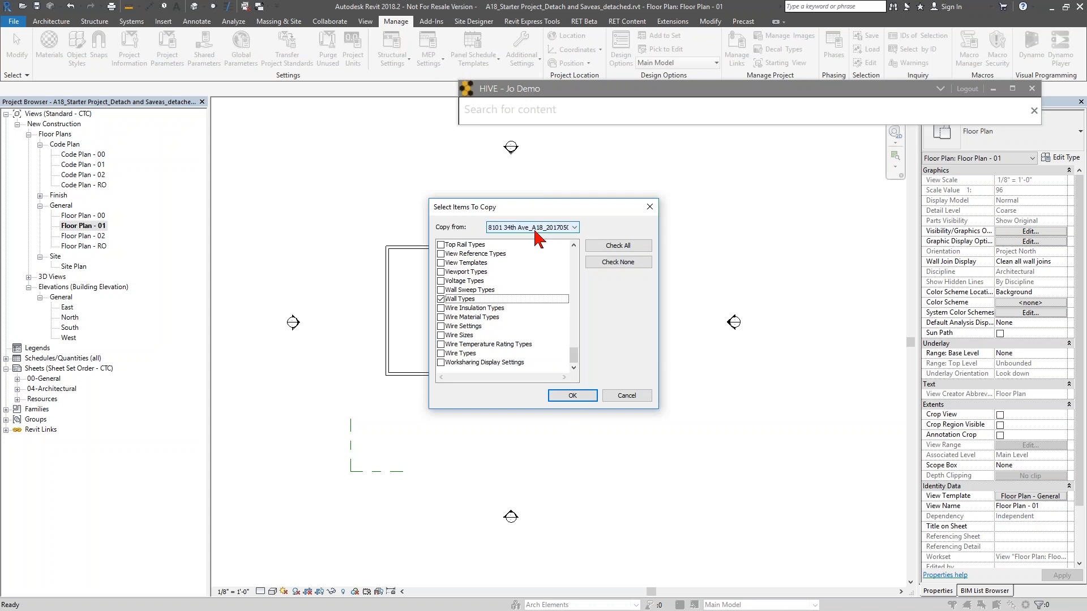
{"action": "left_click", "coordinate": [627, 396]}
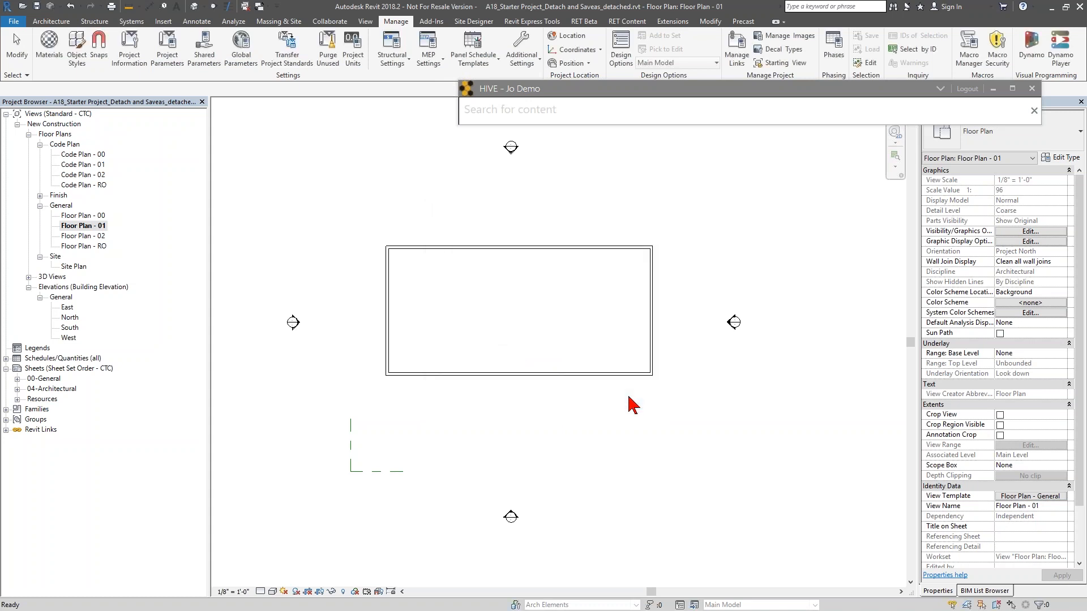
- Search the HIVE content for "A"
{"action": "left_click", "coordinate": [564, 121]}
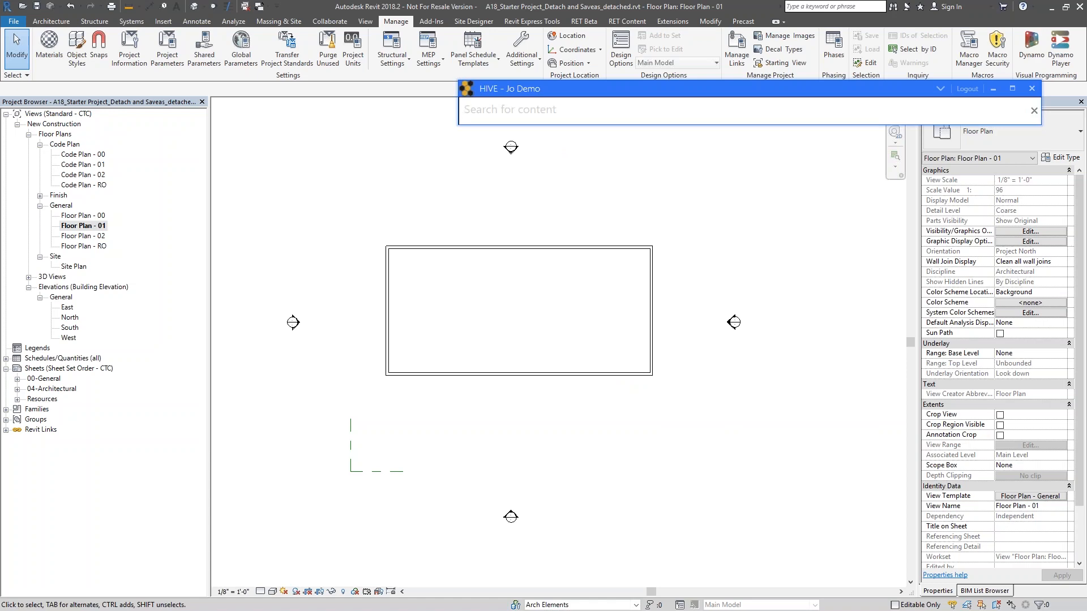
{"action": "type", "text": "A_"}
{"action": "key", "text": "Return"}
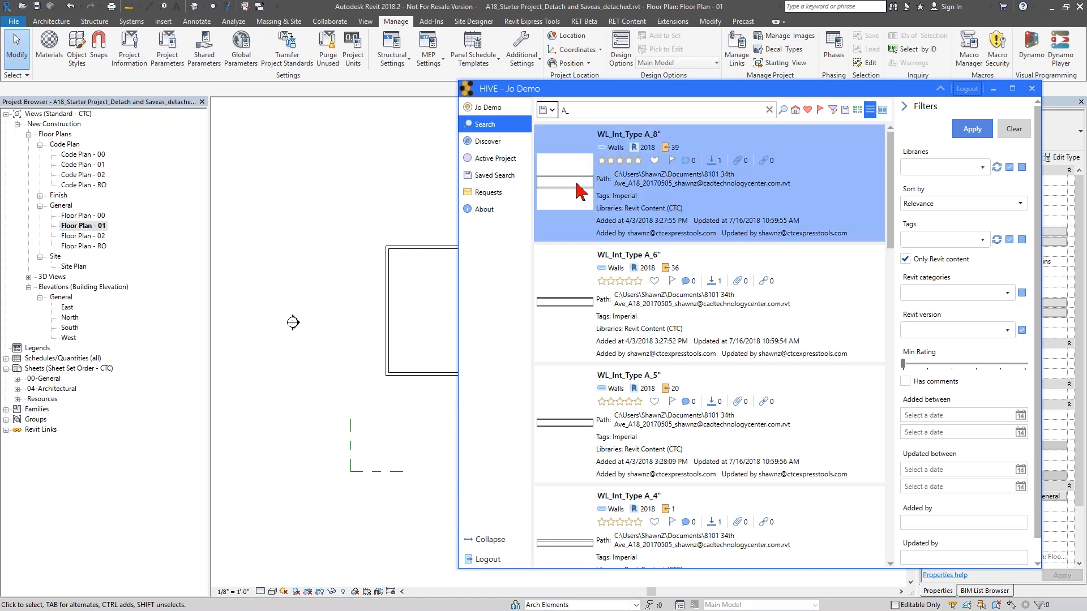
- Review the sort options, keep Relevance, and switch the search results to tile view
{"action": "mouse_move", "coordinate": [565, 191]}
{"action": "left_click", "coordinate": [918, 205]}
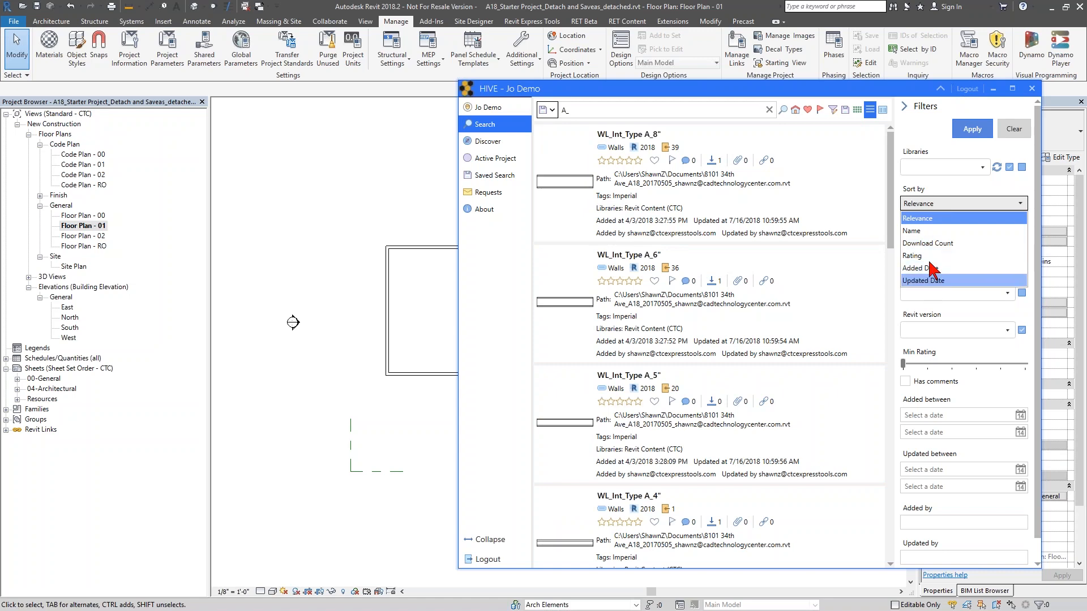
{"action": "left_click", "coordinate": [929, 193]}
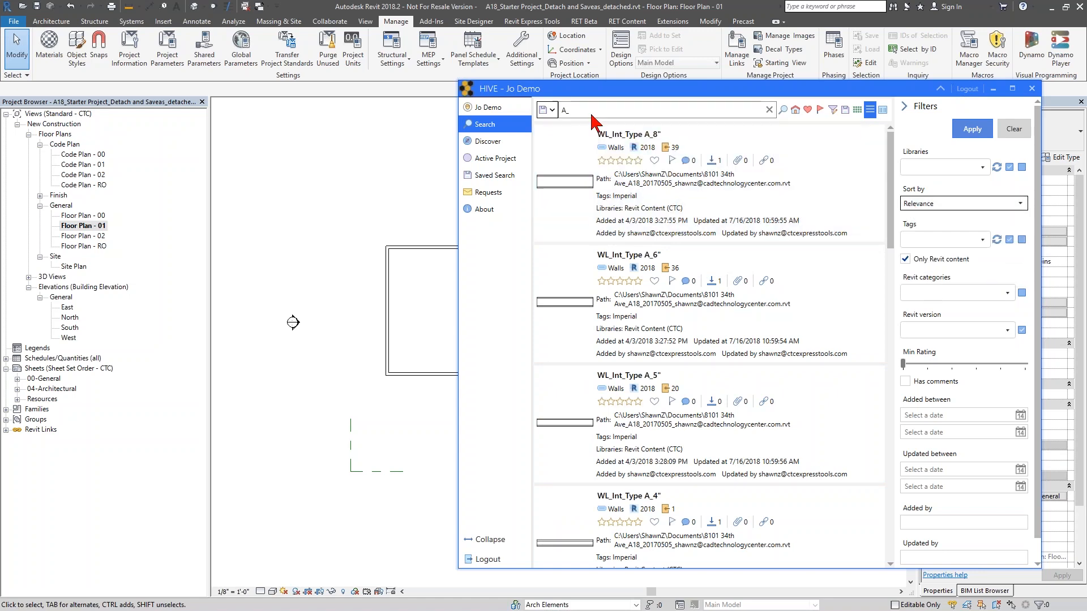
{"action": "left_click", "coordinate": [590, 202]}
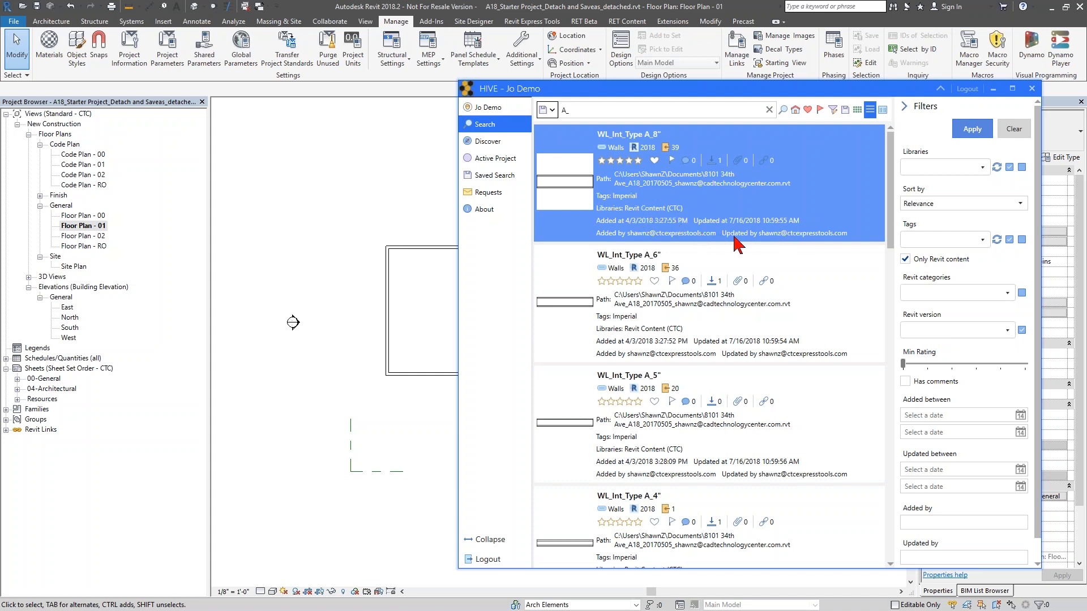
{"action": "left_click", "coordinate": [857, 110]}
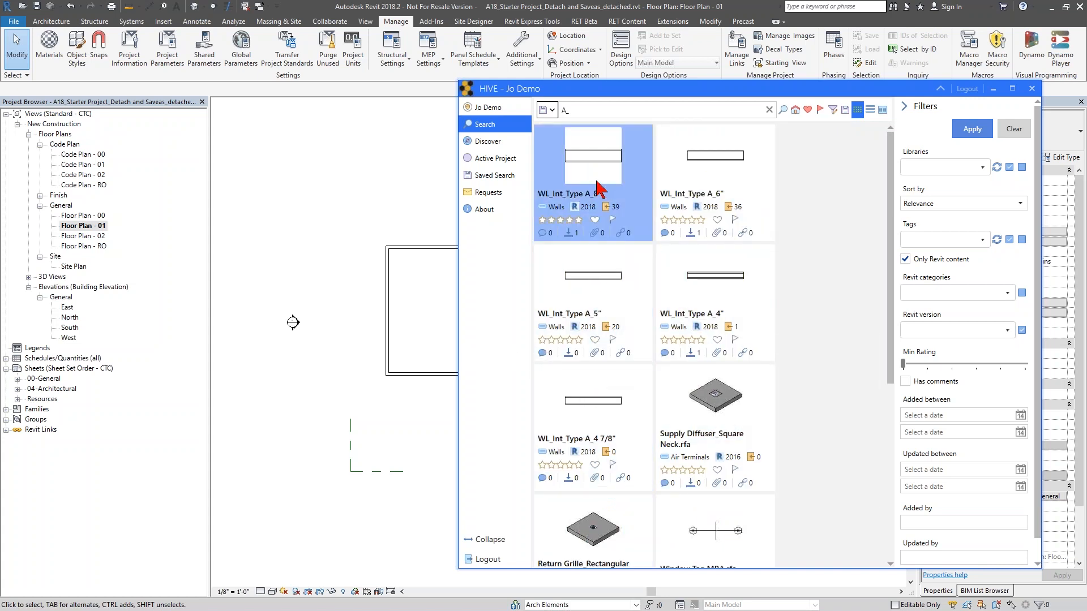
- Widen the HIVE panel and drag the WL_Int_Type A_8" wall type into the floor plan to start placing it
{"action": "left_click_drag", "start_coordinate": [458, 345], "coordinate": [551, 355]}
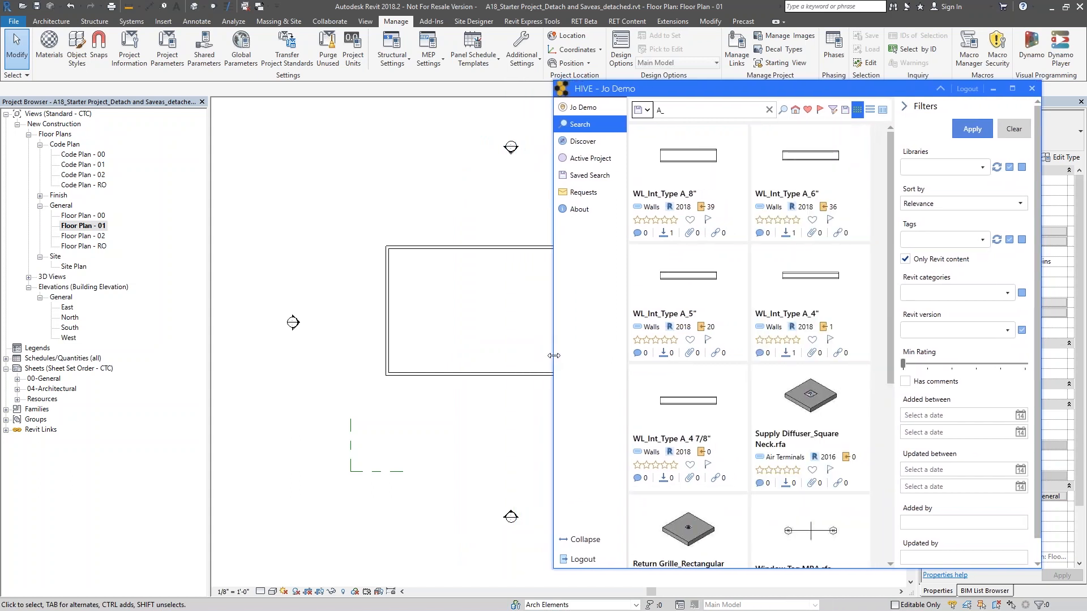
{"action": "left_click", "coordinate": [688, 170]}
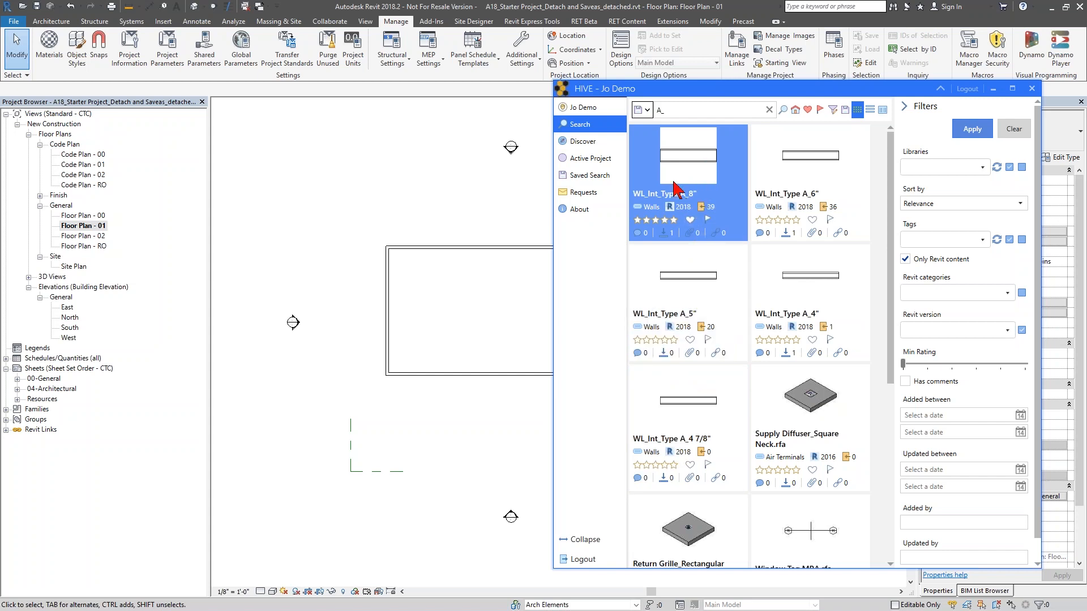
{"action": "left_click_drag", "start_coordinate": [672, 180], "coordinate": [420, 308]}
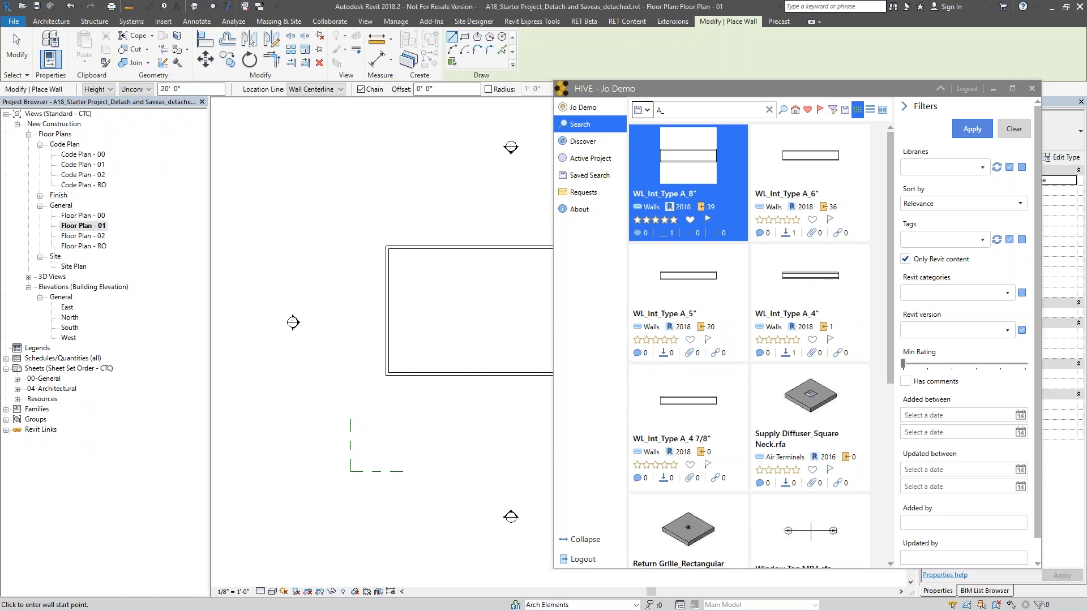
- Draw a WL_Int_Type A_8" wall about 32' horizontally from the left wall, then at 45° up to the top wall
{"action": "left_click", "coordinate": [940, 89]}
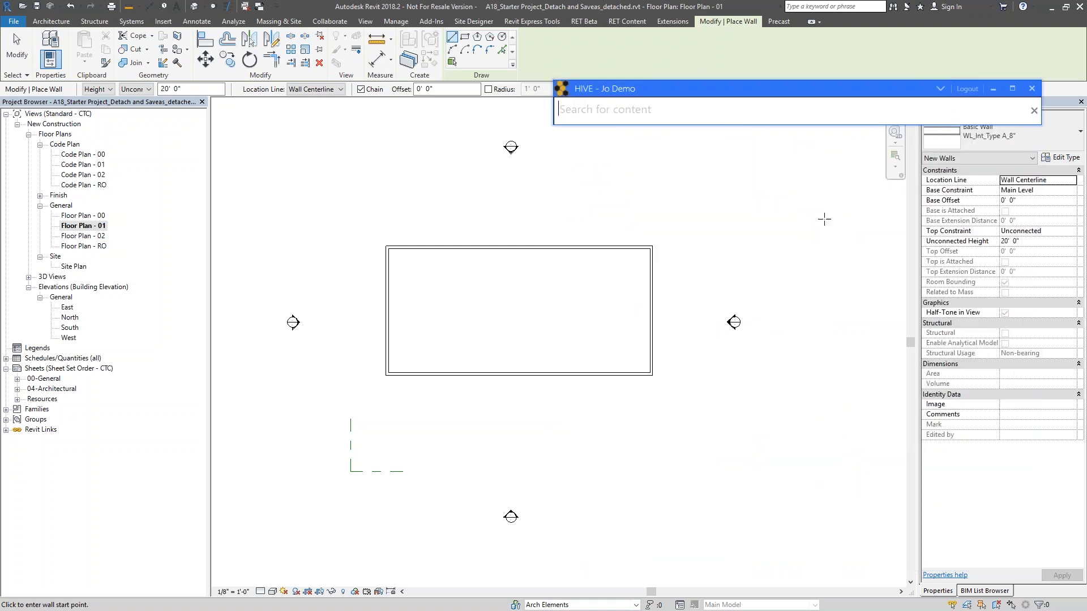
{"action": "left_click", "coordinate": [1001, 137]}
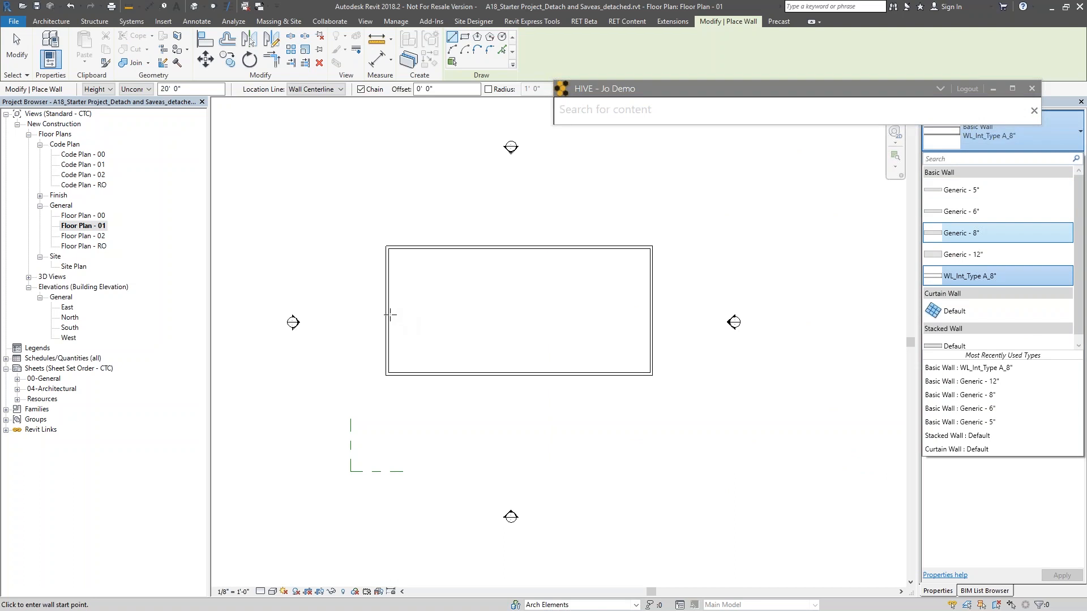
{"action": "left_click", "coordinate": [389, 318]}
{"action": "left_click", "coordinate": [389, 319]}
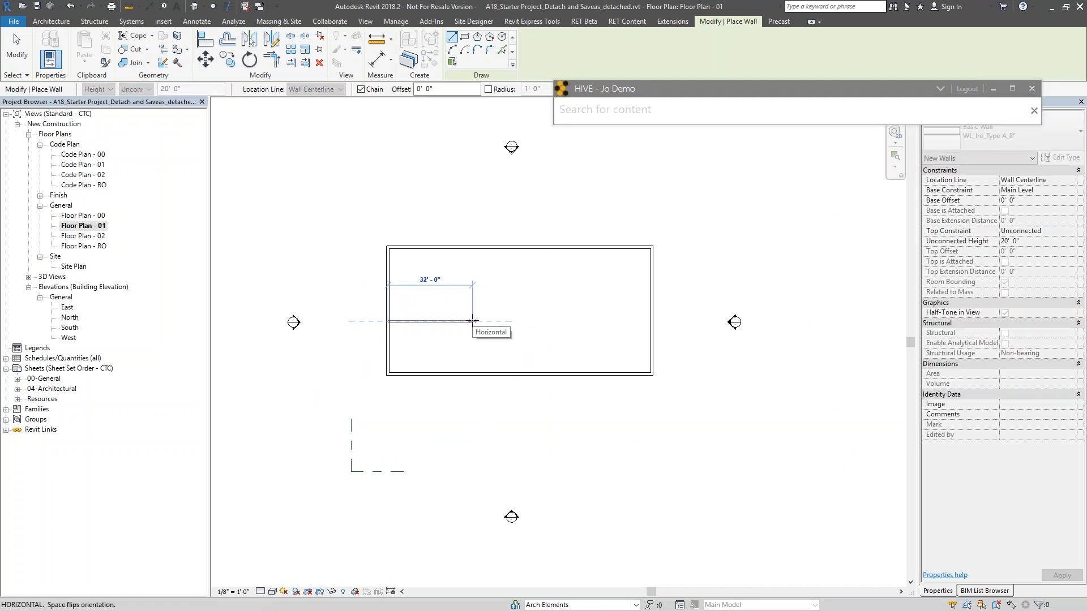
{"action": "left_click", "coordinate": [473, 322]}
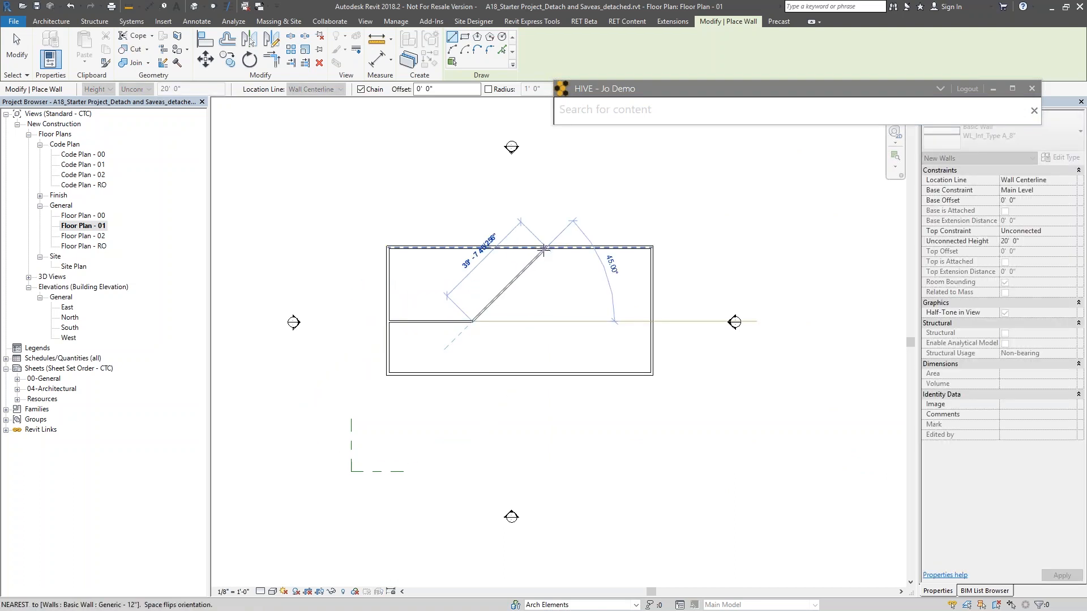
{"action": "left_click", "coordinate": [545, 247]}
{"action": "key", "text": "Escape"}
{"action": "key", "text": "Escape"}
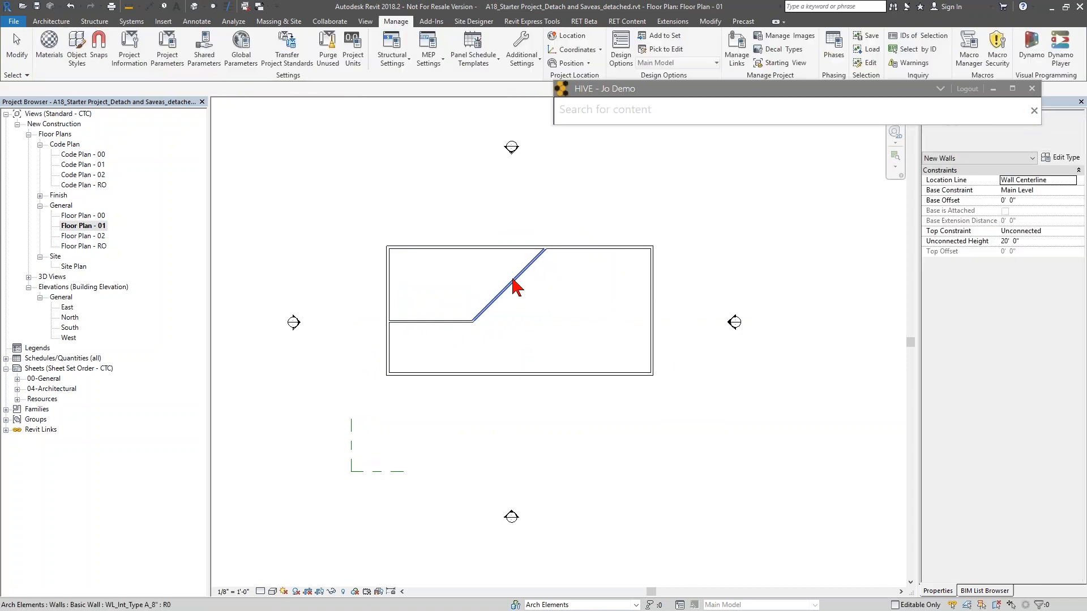
- Select the new diagonal wall to check its wall type
{"action": "left_click", "coordinate": [521, 284]}
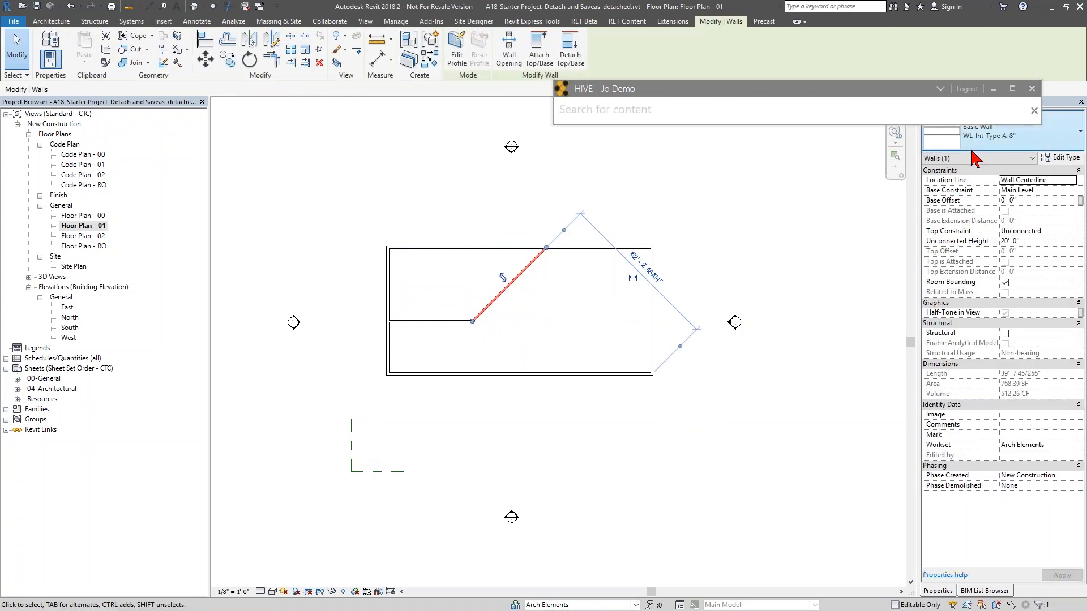
{"action": "left_click", "coordinate": [738, 221]}
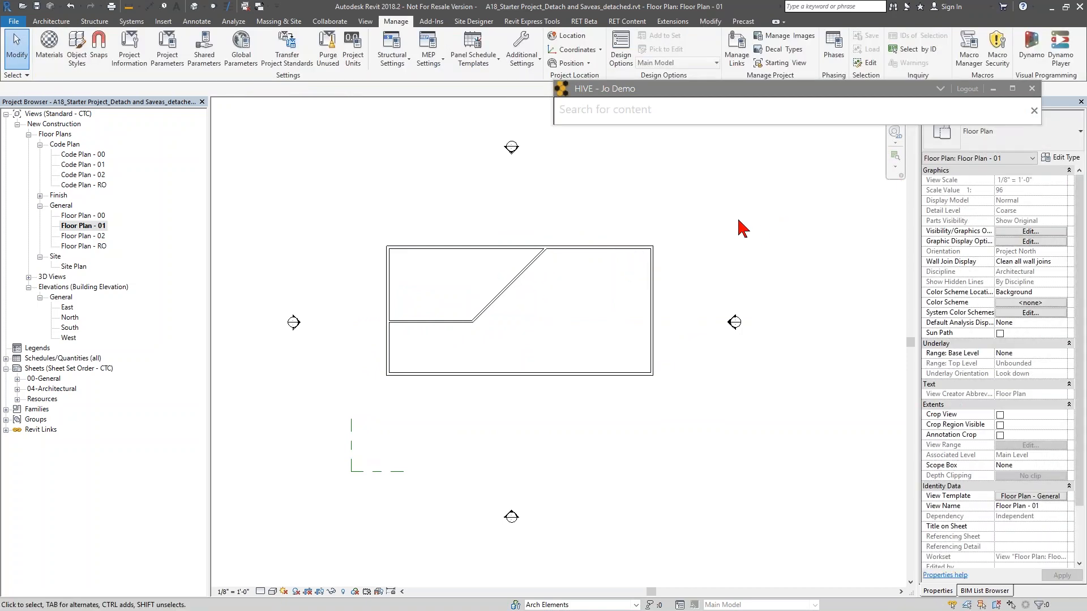
- Place a WL_Int_Type A_6" wall from the bottom wall at 45°, then horizontally about 41' to the right wall
{"action": "left_click", "coordinate": [937, 90]}
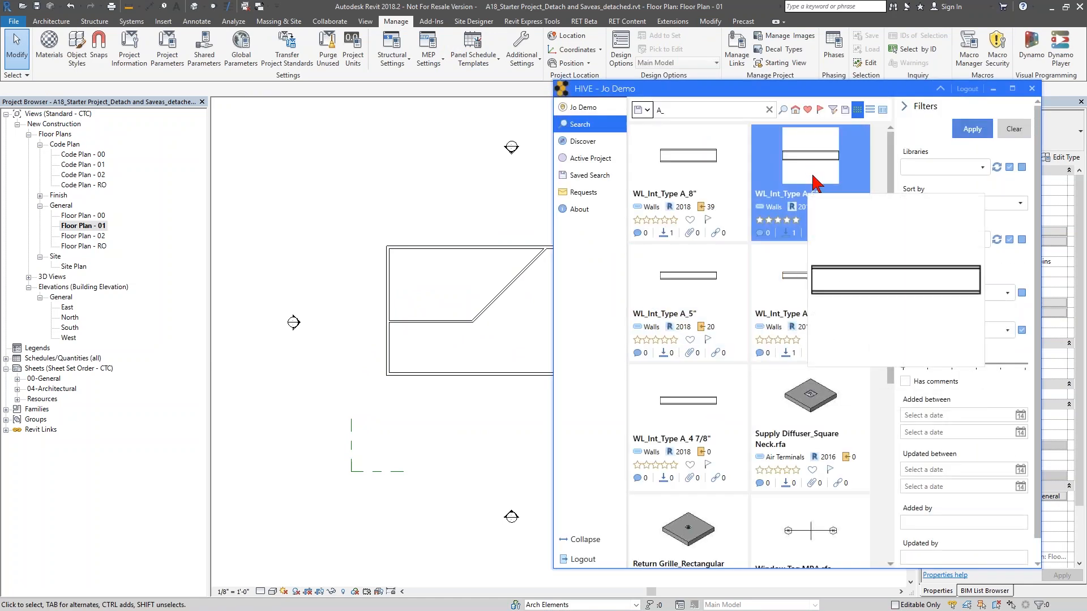
{"action": "left_click", "coordinate": [813, 220]}
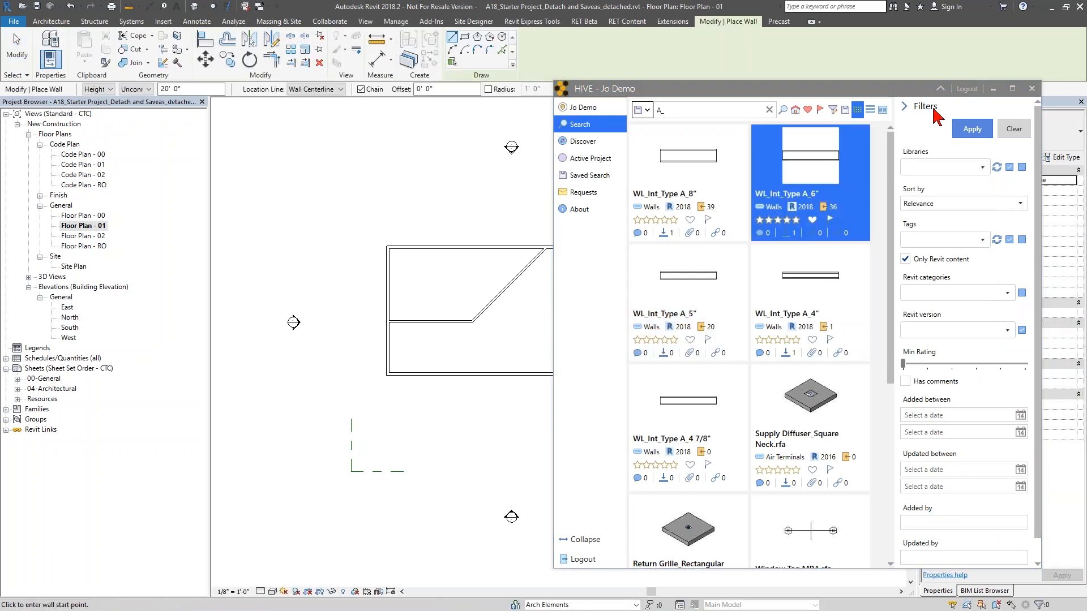
{"action": "left_click", "coordinate": [940, 89]}
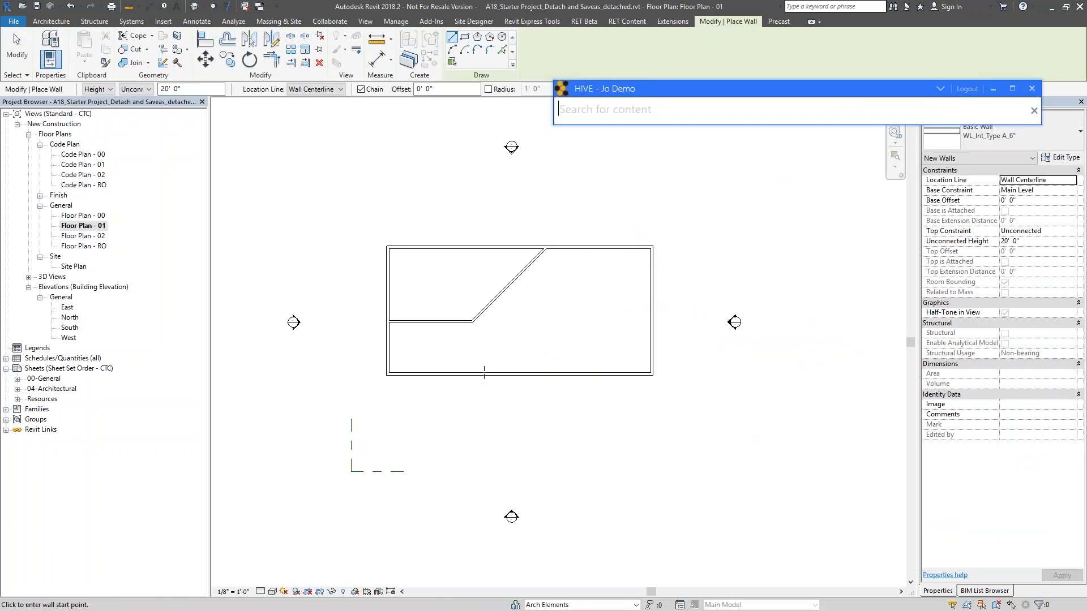
{"action": "left_click", "coordinate": [473, 372]}
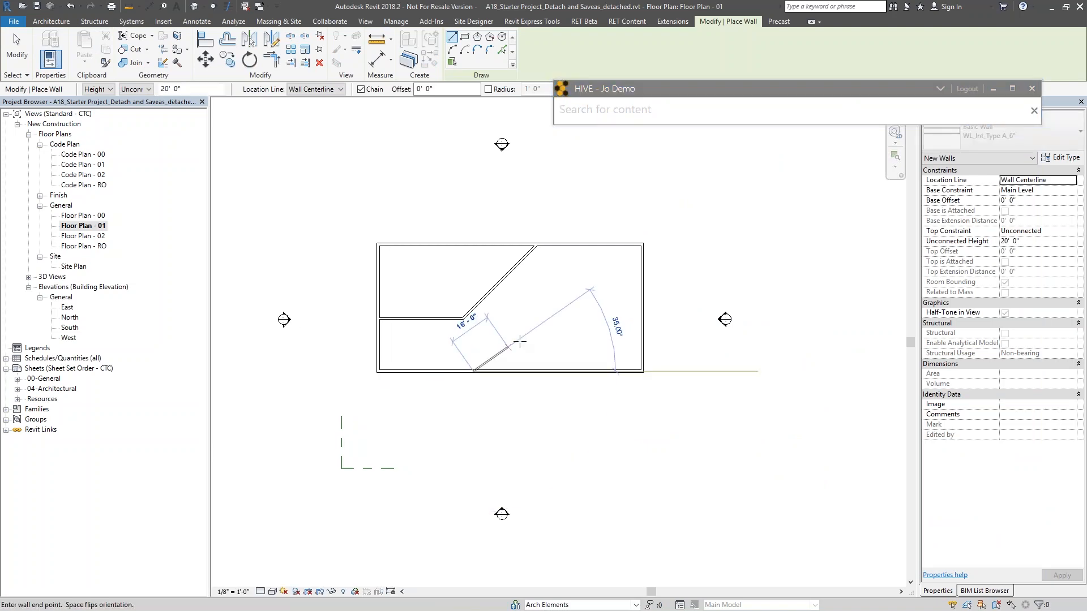
{"action": "left_click", "coordinate": [533, 310]}
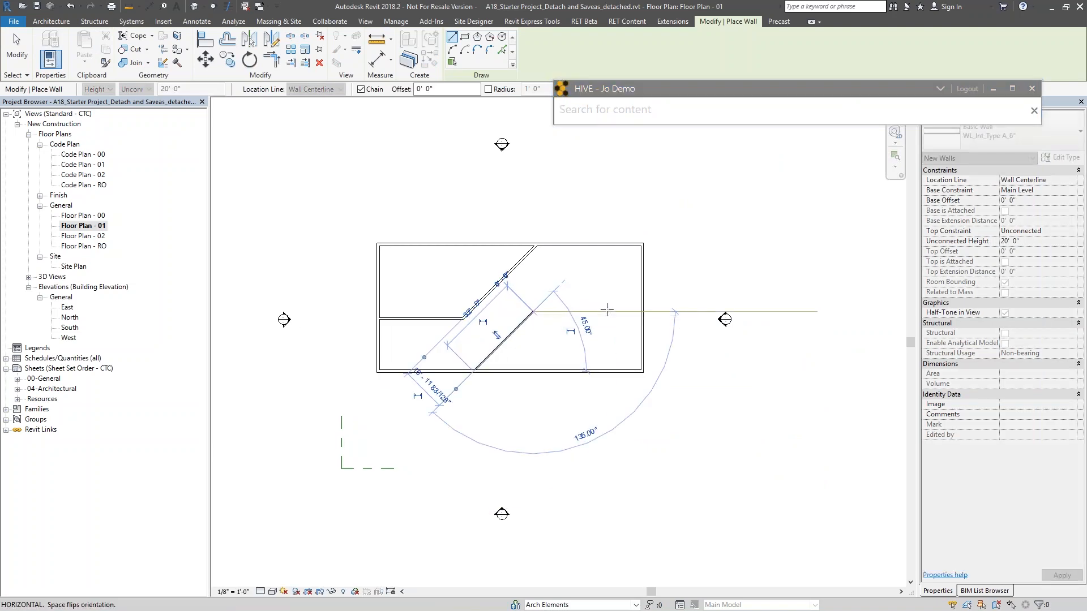
{"action": "left_click", "coordinate": [636, 311]}
{"action": "key", "text": "Escape"}
{"action": "key", "text": "Escape"}
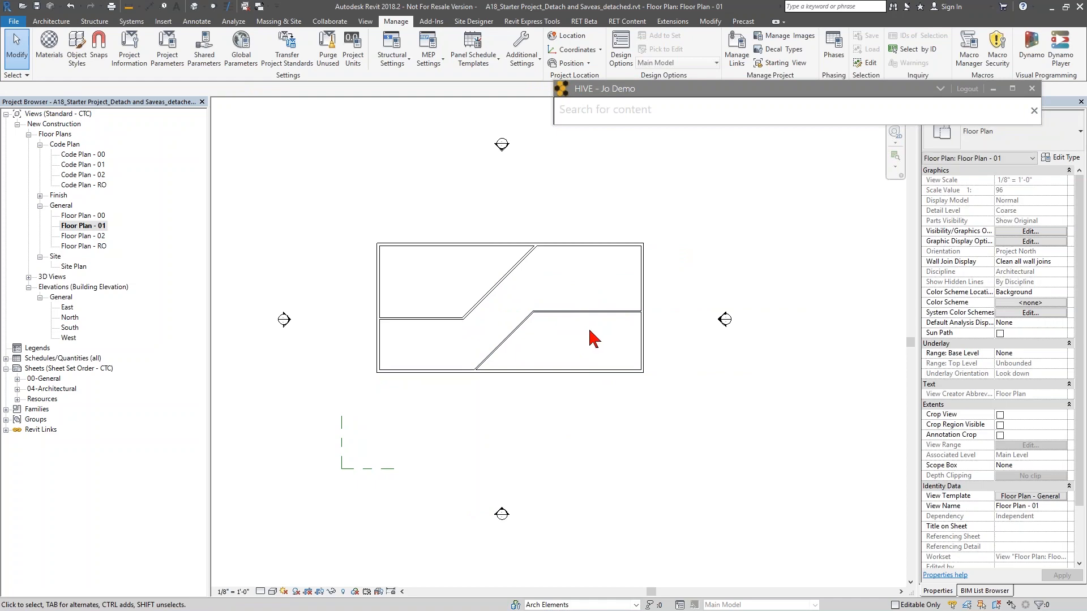
- Zoom in and select the new horizontal wall to check its type
{"action": "scroll", "coordinate": [593, 338], "scroll_direction": "up", "scroll_amount": 3}
{"action": "left_click", "coordinate": [606, 300]}
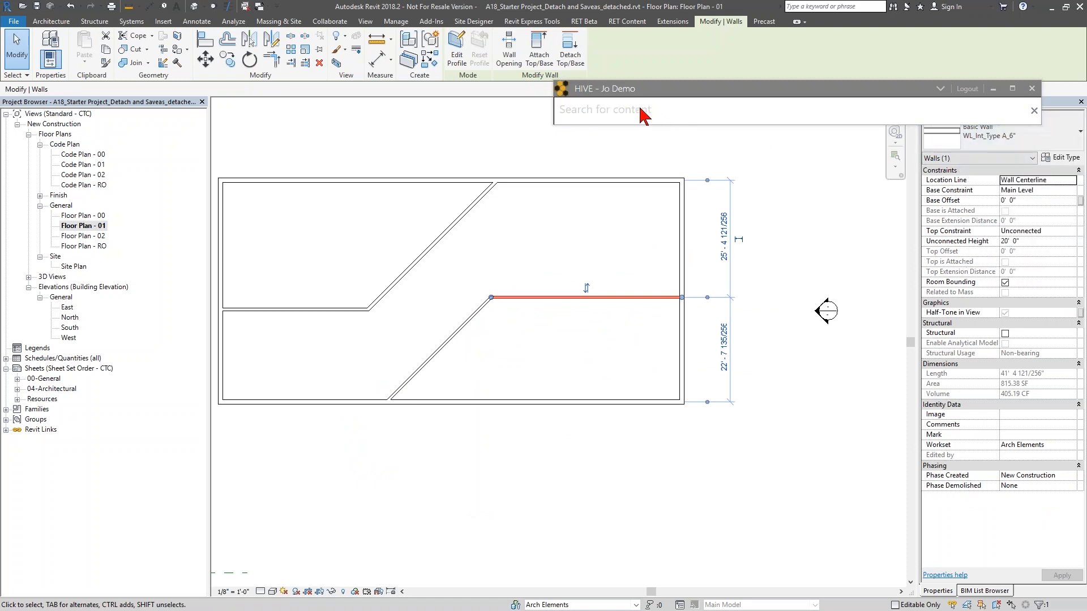
{"action": "left_click", "coordinate": [620, 266]}
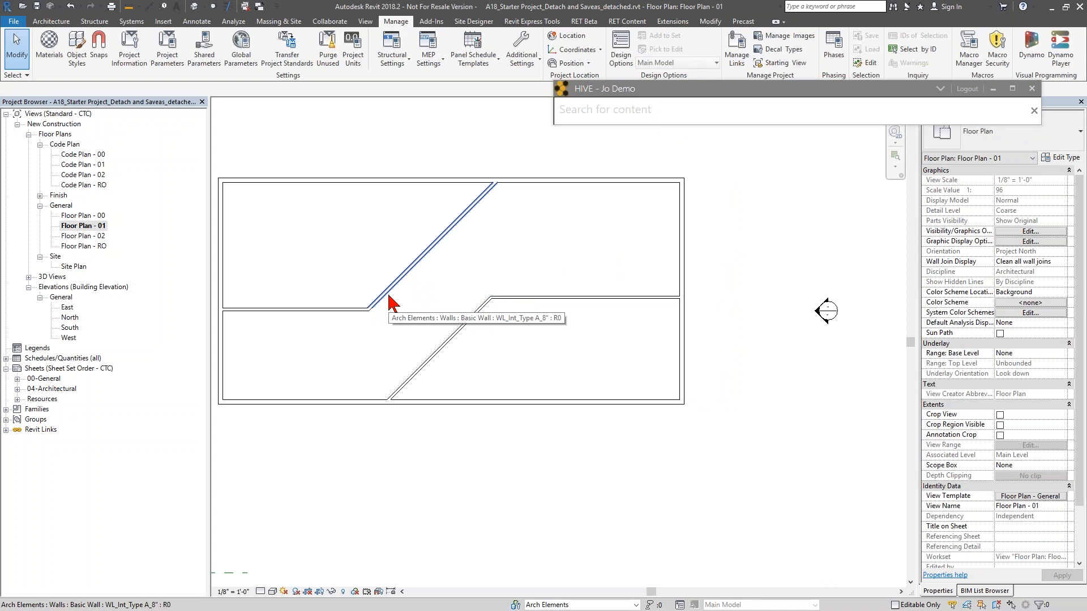
{"action": "left_click", "coordinate": [51, 22]}
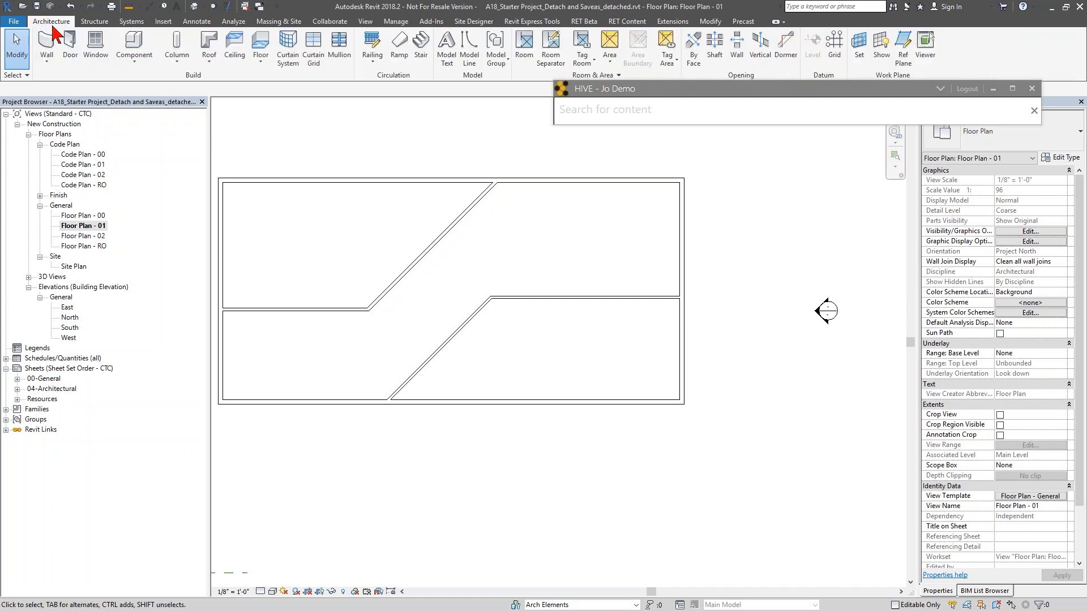
{"action": "left_click", "coordinate": [68, 56]}
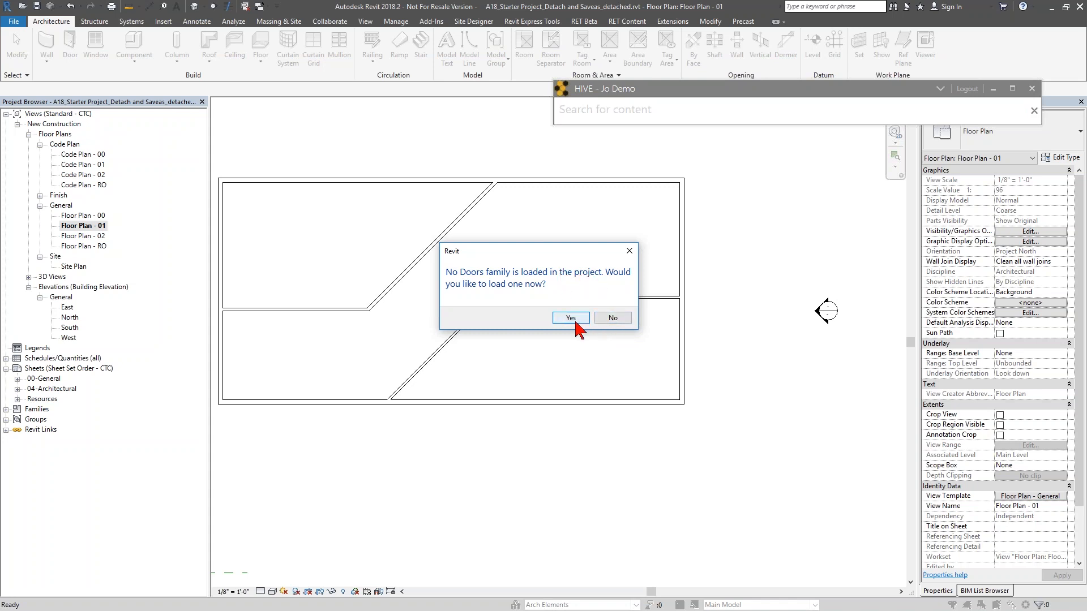
{"action": "left_click", "coordinate": [619, 320]}
- Search HIVE for "single swing" and scroll through the door results
{"action": "left_click", "coordinate": [635, 116]}
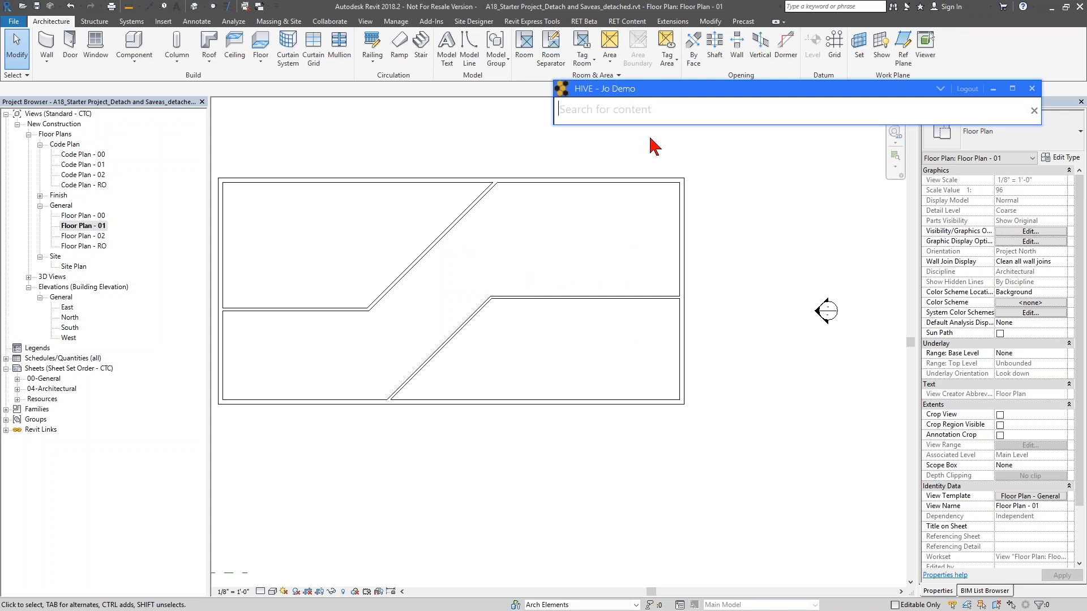
{"action": "type", "text": "single swing"}
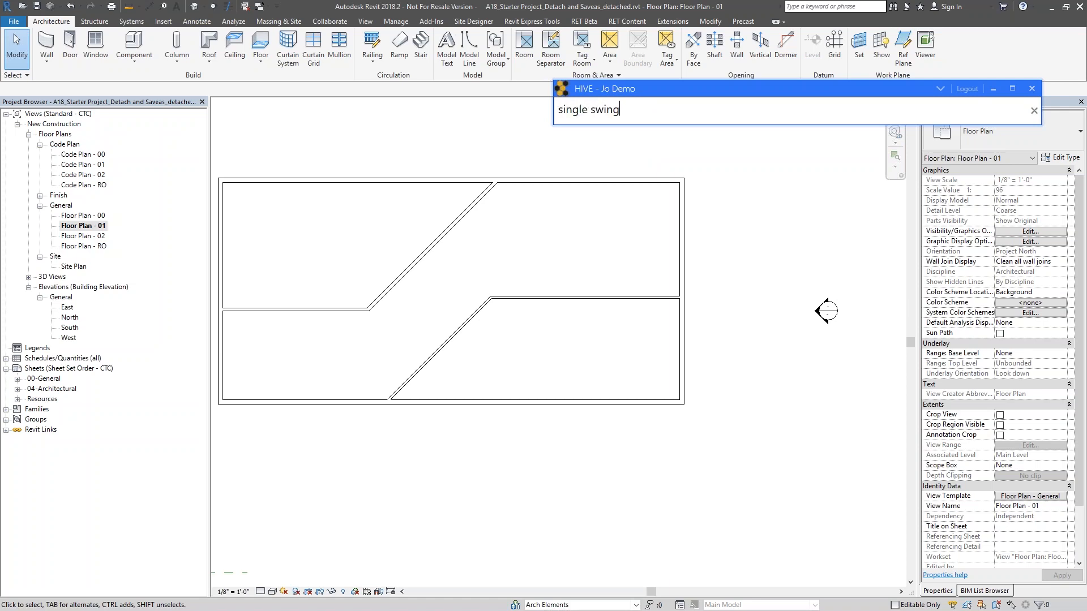
{"action": "key", "text": "Return"}
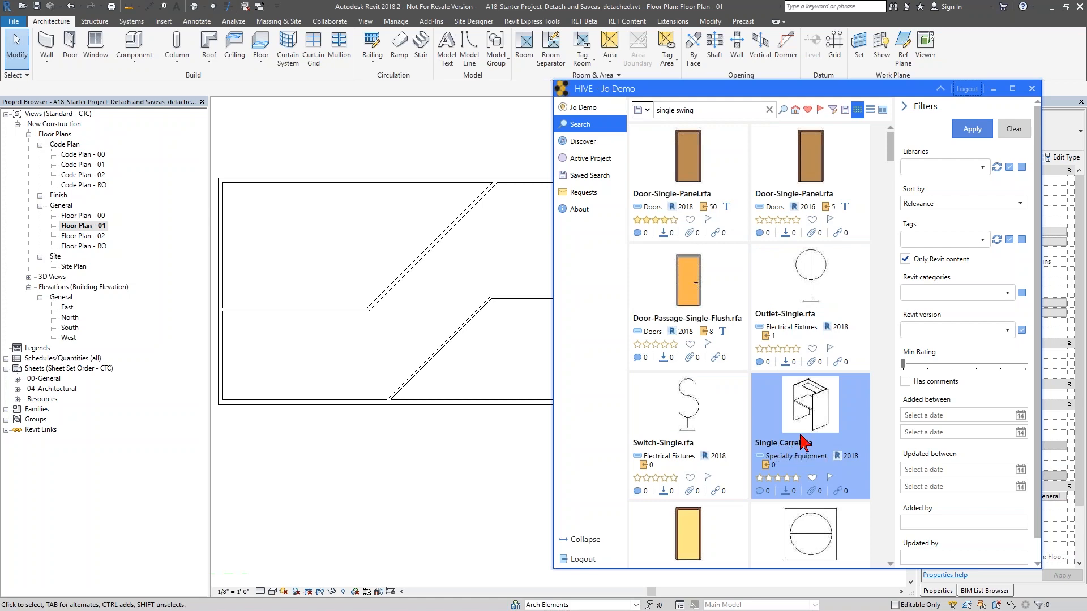
{"action": "scroll", "coordinate": [720, 478], "scroll_direction": "down", "scroll_amount": 3}
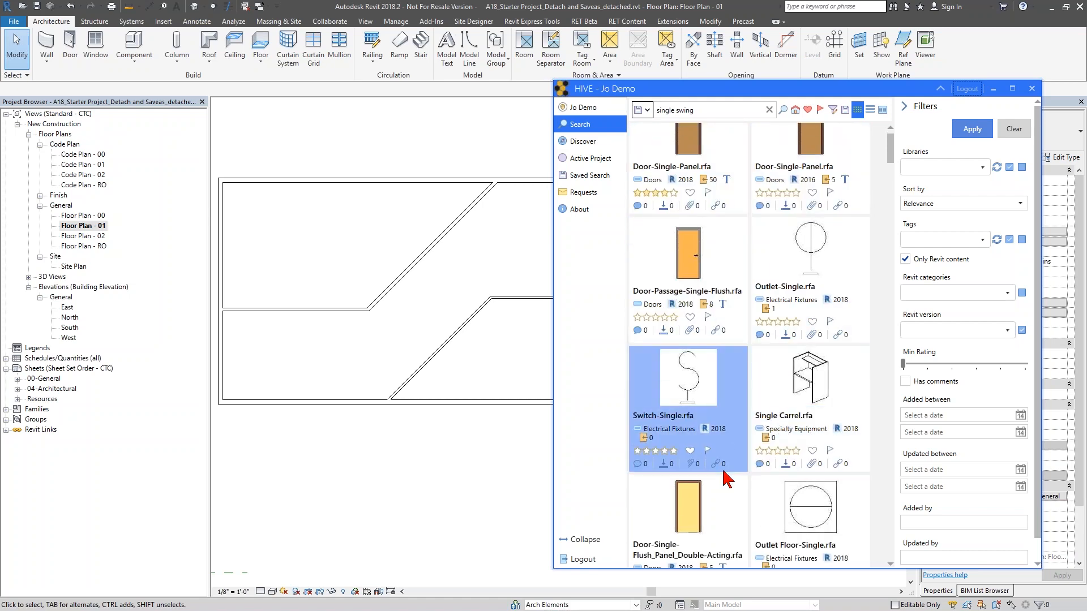
{"action": "scroll", "coordinate": [736, 444], "scroll_direction": "down", "scroll_amount": 3}
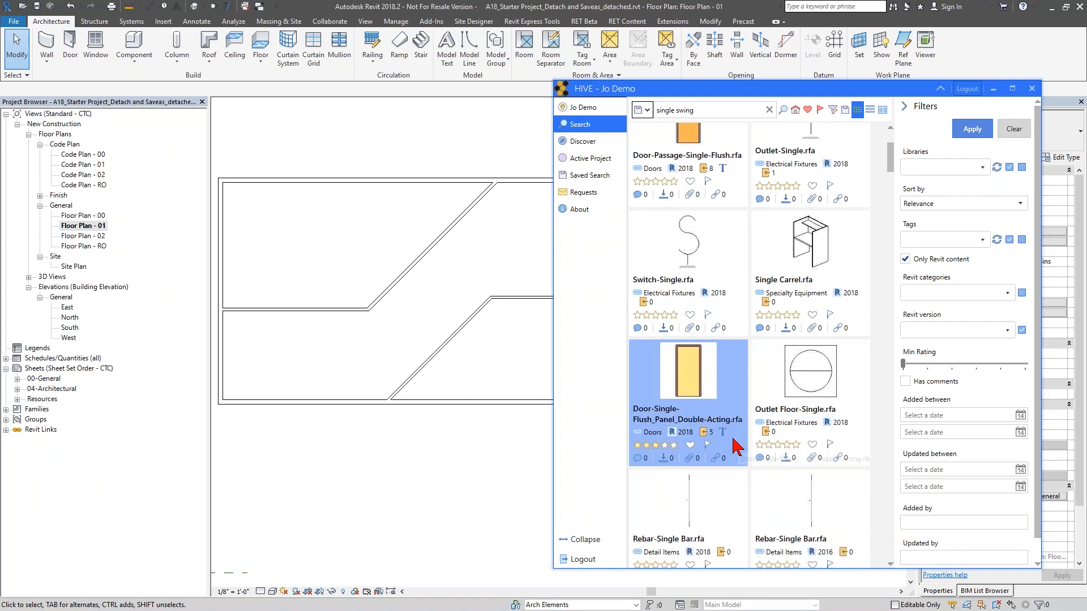
{"action": "scroll", "coordinate": [685, 311], "scroll_direction": "up", "scroll_amount": 6}
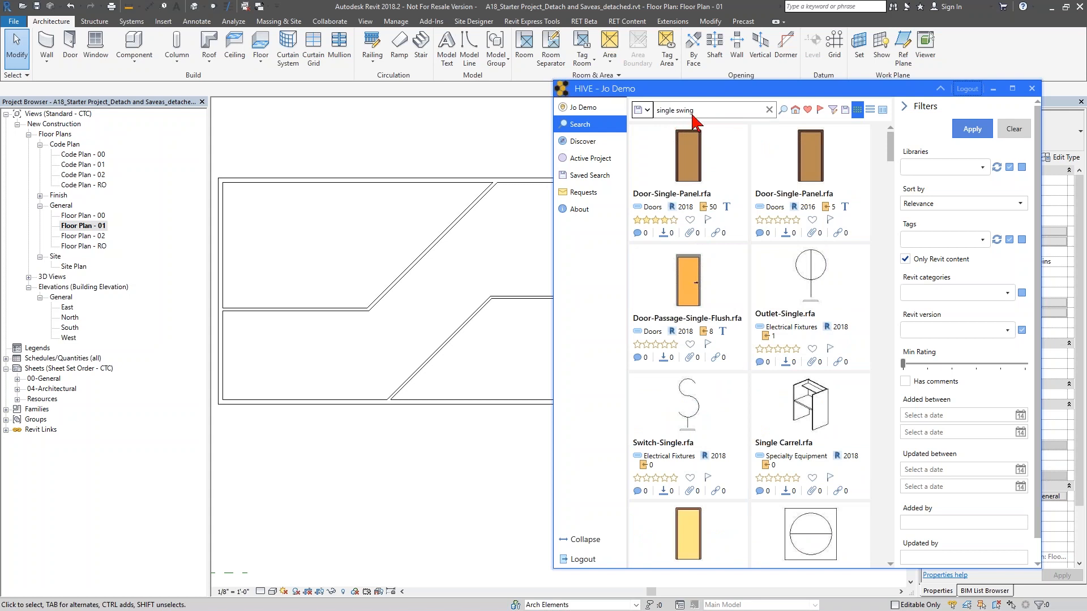
- Open the details of the 2018 Door-Single-Panel.rfa in the HIVE search results
{"action": "left_click", "coordinate": [692, 146]}
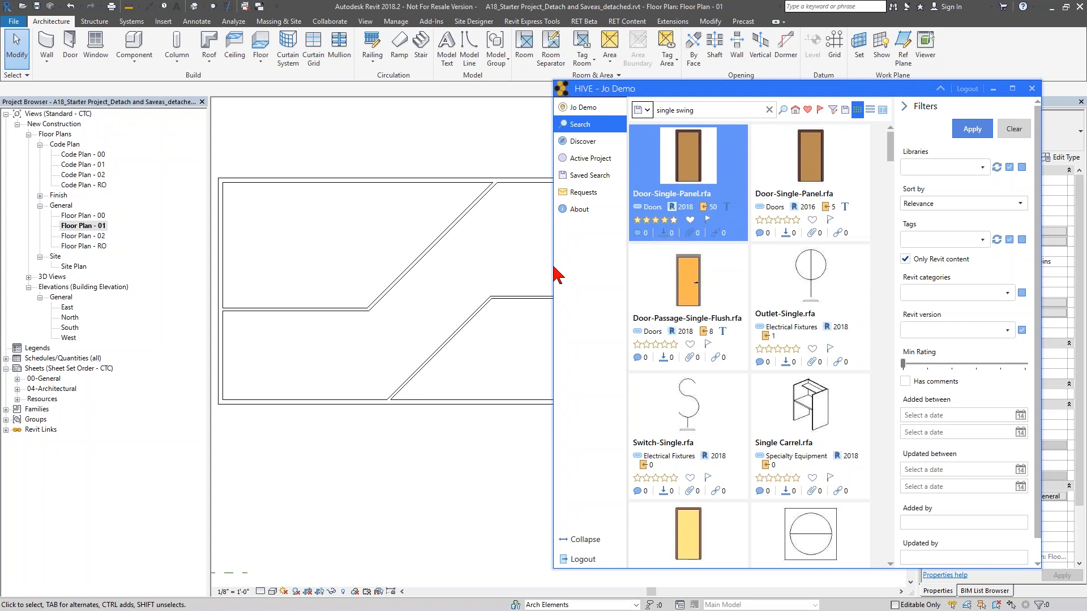
{"action": "left_click_drag", "start_coordinate": [553, 267], "coordinate": [363, 267]}
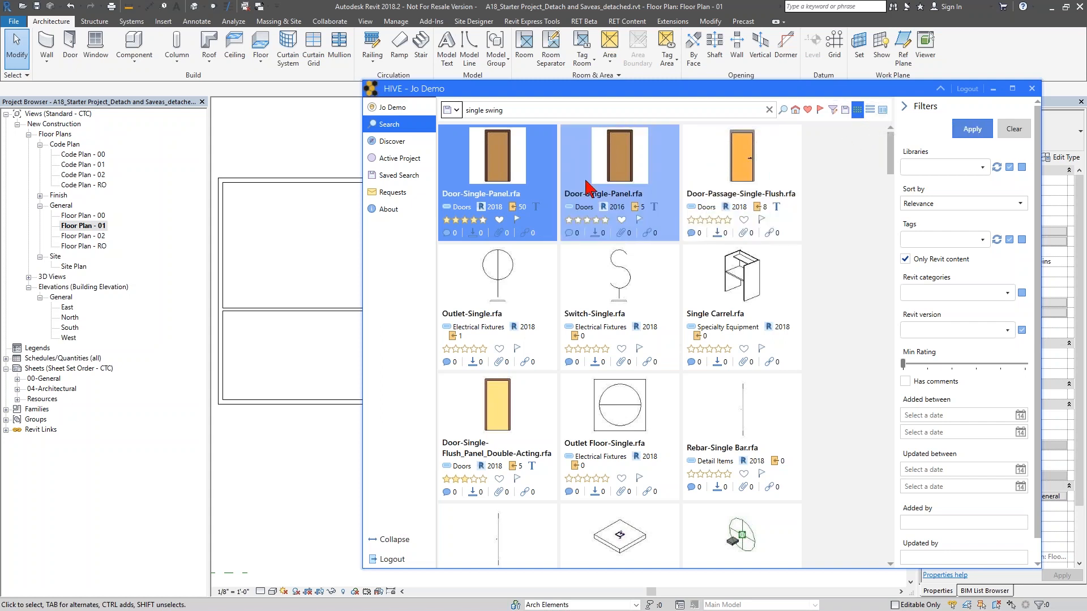
{"action": "right_click", "coordinate": [512, 165]}
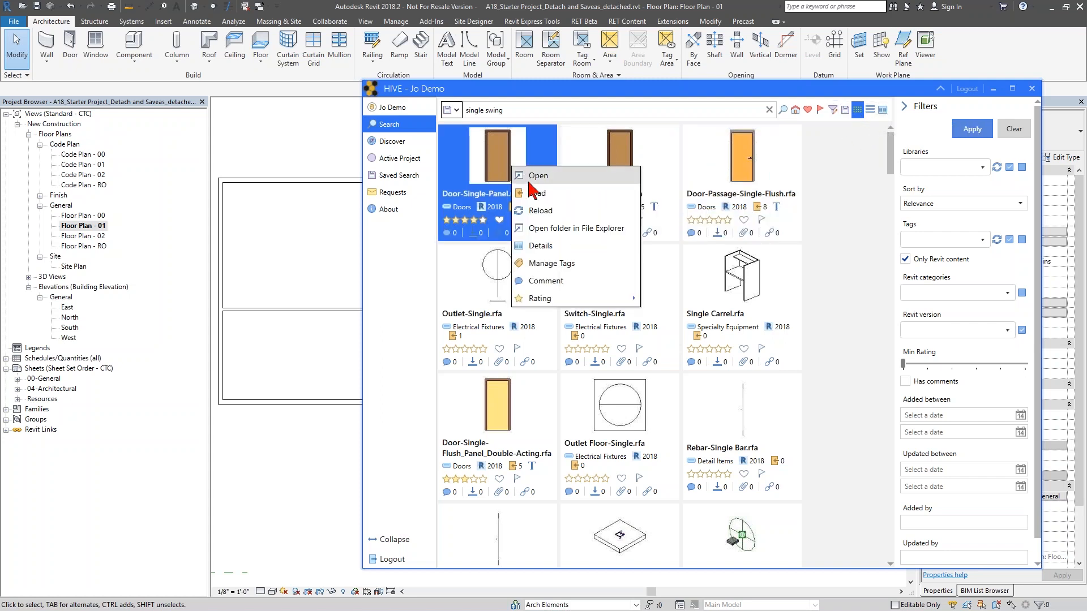
{"action": "left_click", "coordinate": [542, 247]}
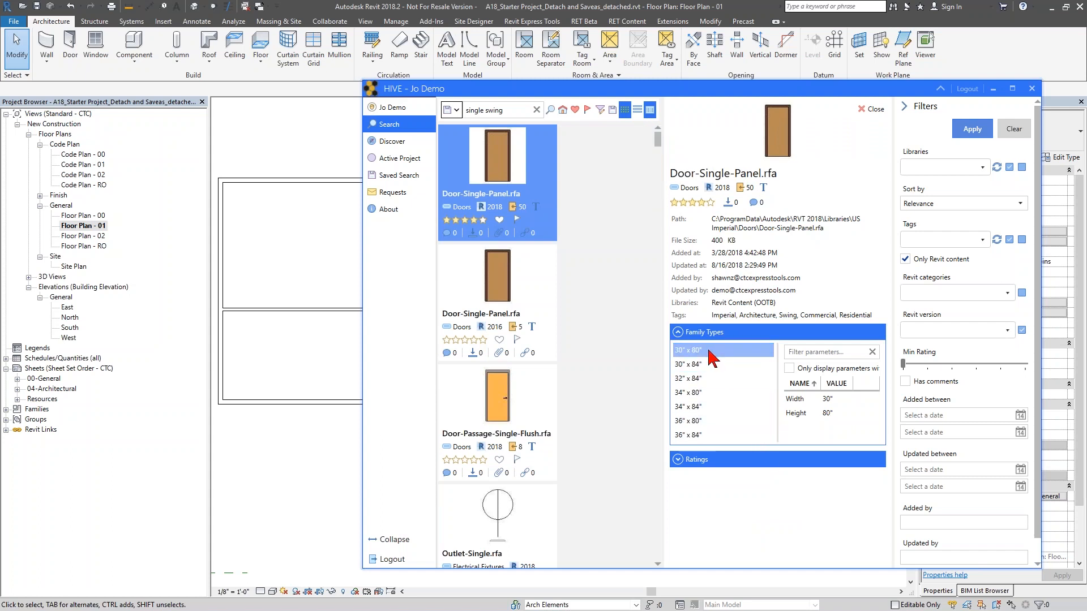
- Review the door's family type sizes and their width and height values, then expand its ratings
{"action": "left_click", "coordinate": [704, 378]}
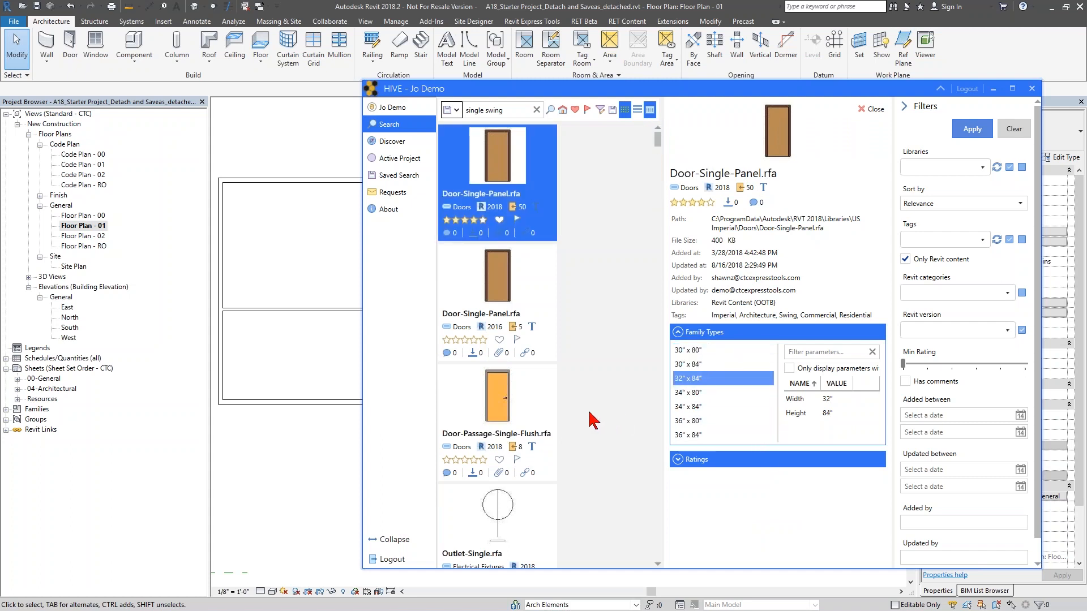
{"action": "left_click_drag", "start_coordinate": [363, 403], "coordinate": [454, 414]}
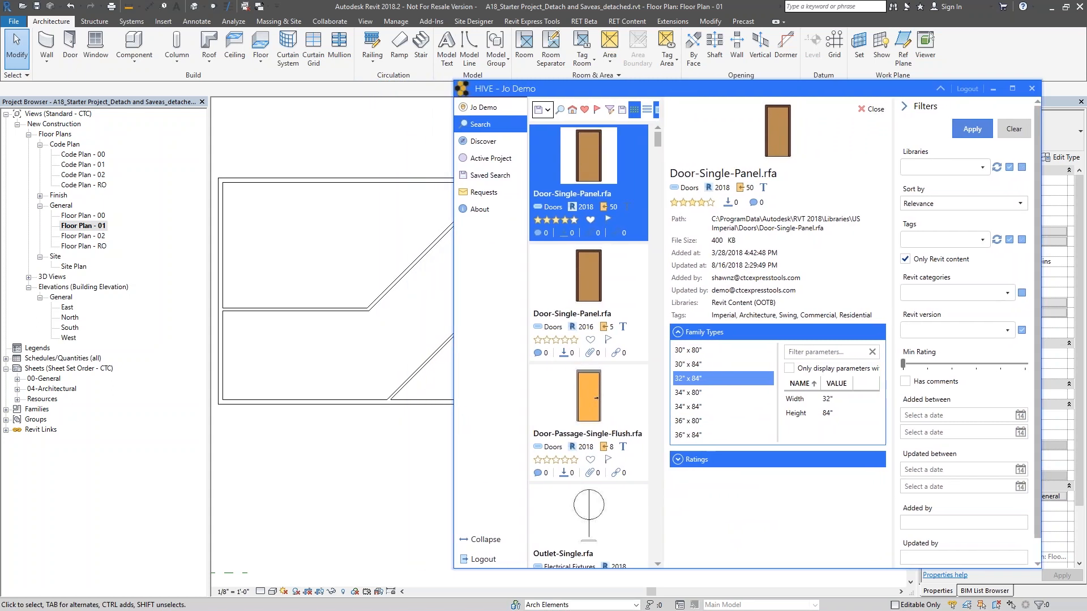
{"action": "left_click", "coordinate": [719, 393]}
{"action": "left_click", "coordinate": [725, 406]}
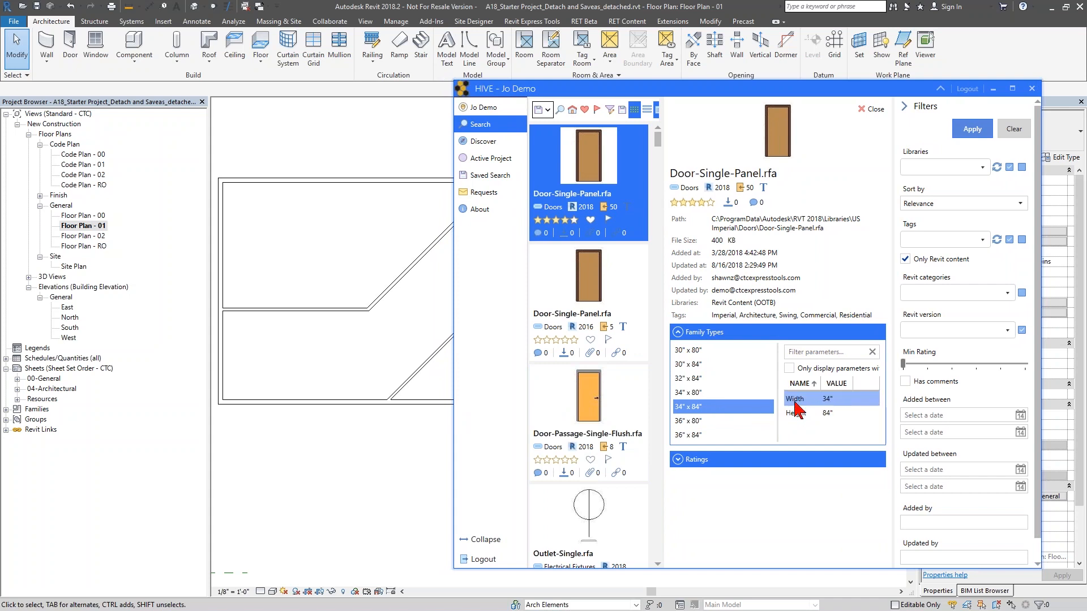
{"action": "key", "text": "Down"}
{"action": "key", "text": "Down"}
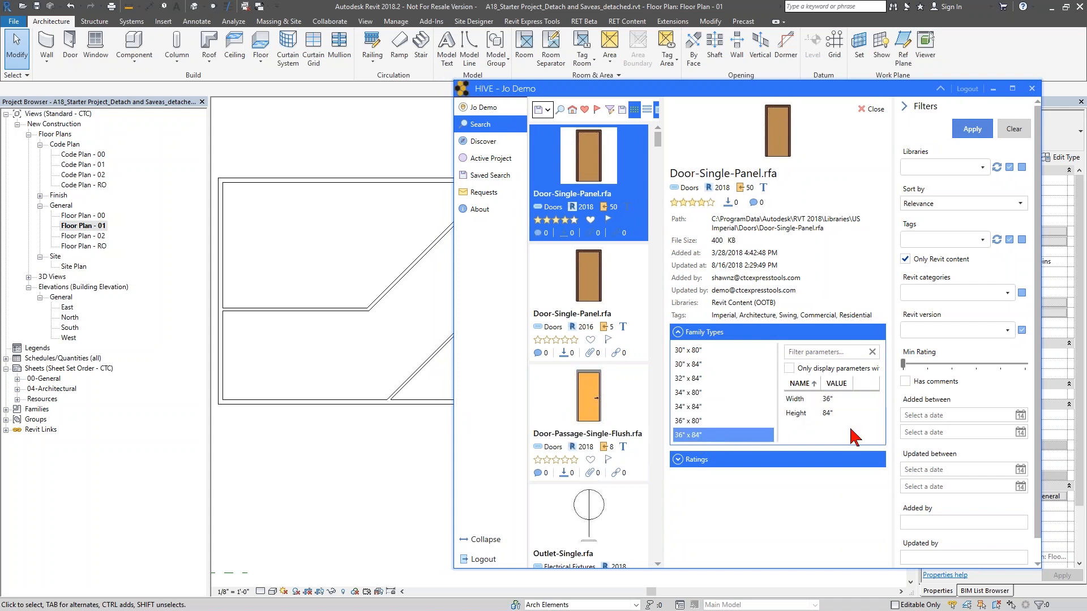
{"action": "left_click", "coordinate": [701, 351]}
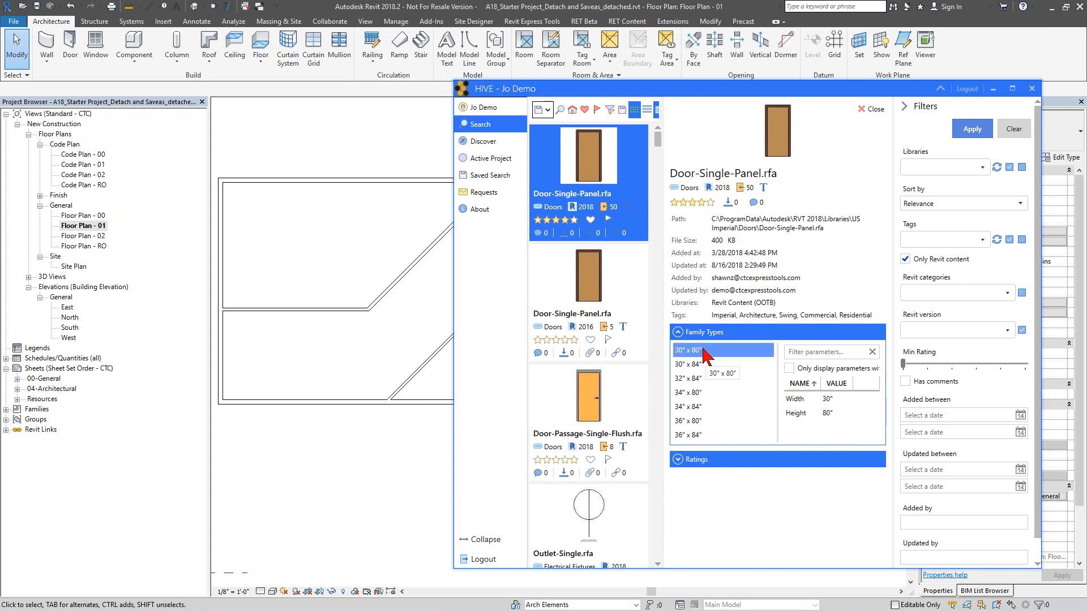
{"action": "left_click", "coordinate": [701, 406]}
{"action": "left_click", "coordinate": [701, 434]}
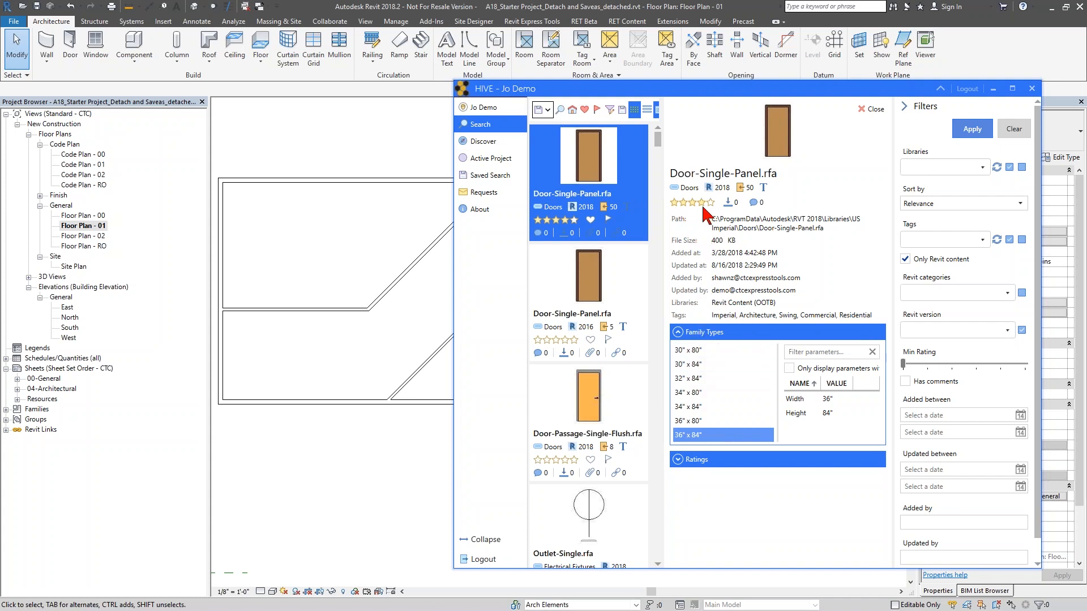
{"action": "left_click", "coordinate": [677, 459]}
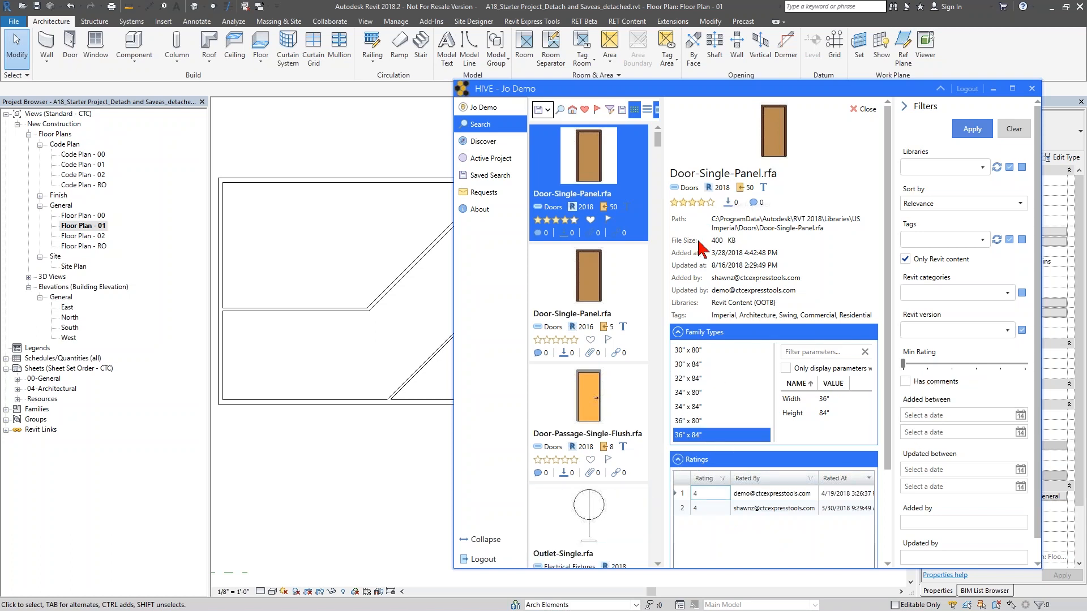
- Load only the 34" x 84" and 36" x 84" types of Door-Single-Panel into the project
{"action": "left_click_drag", "start_coordinate": [591, 187], "coordinate": [376, 235]}
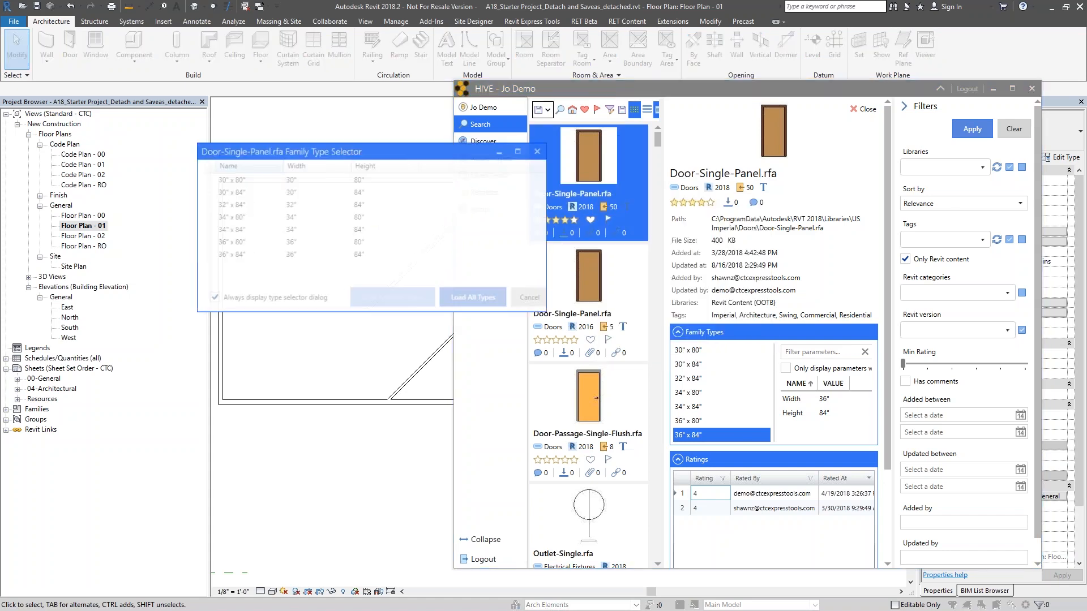
{"action": "left_click", "coordinate": [236, 254]}
{"action": "left_click", "coordinate": [238, 231]}
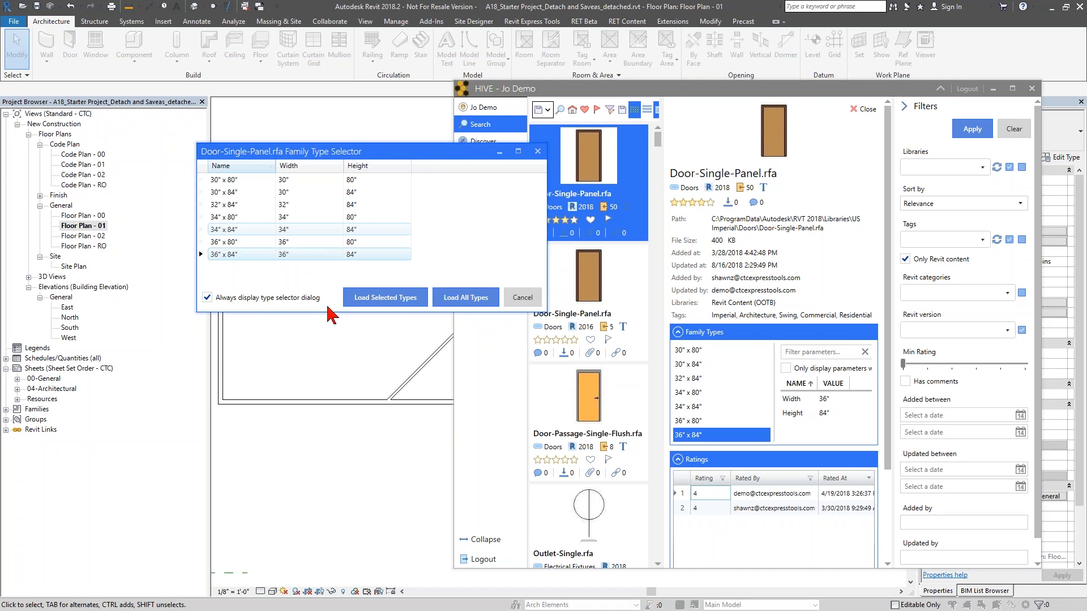
{"action": "left_click", "coordinate": [383, 306]}
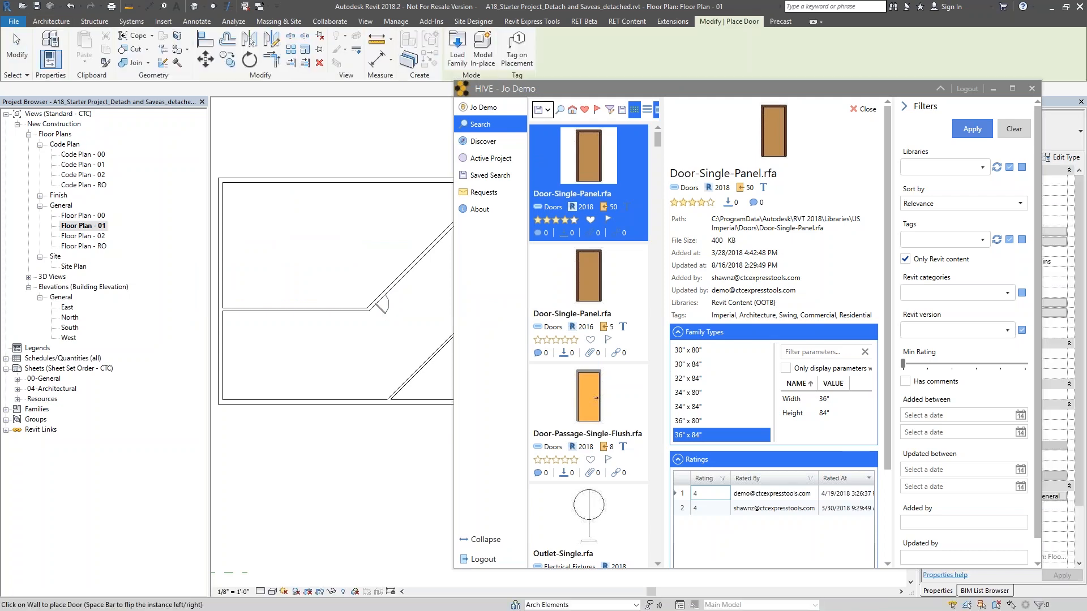
- Collapse HIVE and place 36" x 84" single-panel doors on the upper and lower diagonal walls
{"action": "left_click", "coordinate": [940, 88]}
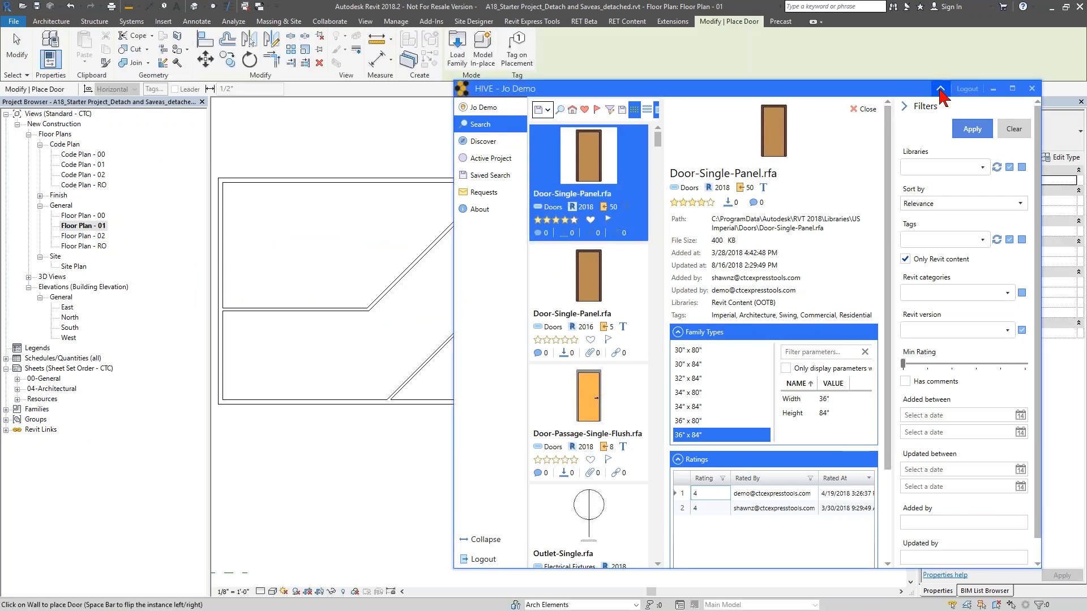
{"action": "left_click", "coordinate": [1004, 145]}
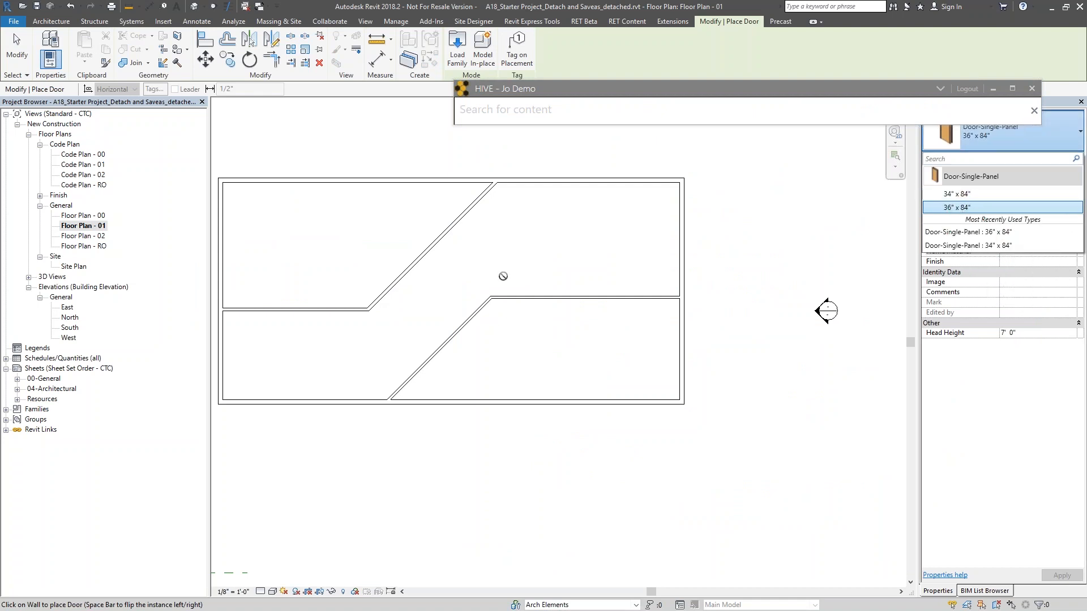
{"action": "middle_click_drag", "start_coordinate": [502, 274], "coordinate": [472, 275]}
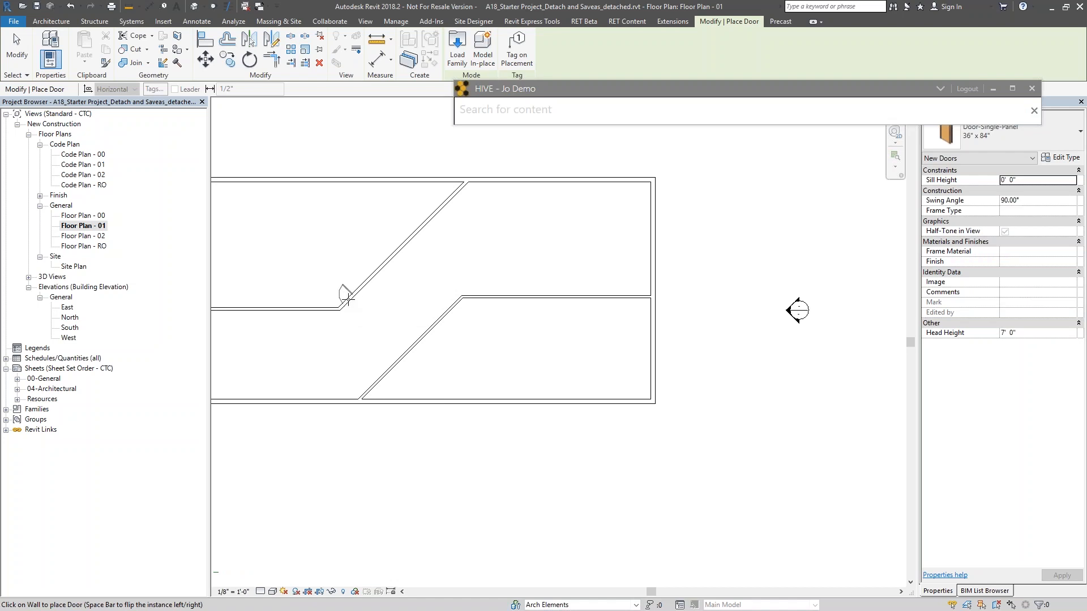
{"action": "left_click", "coordinate": [344, 295]}
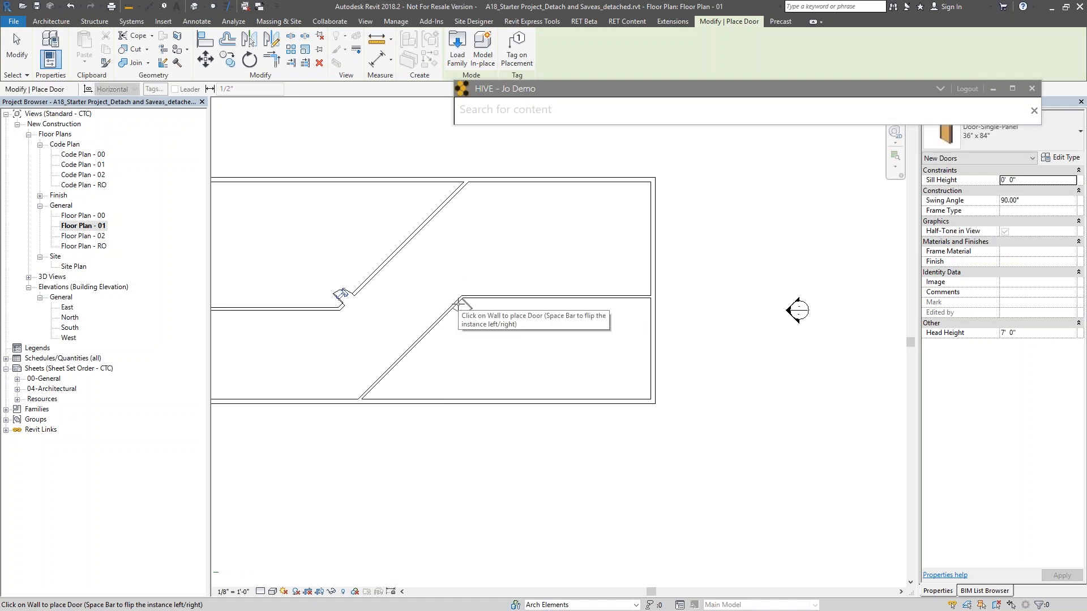
{"action": "left_click", "coordinate": [460, 309]}
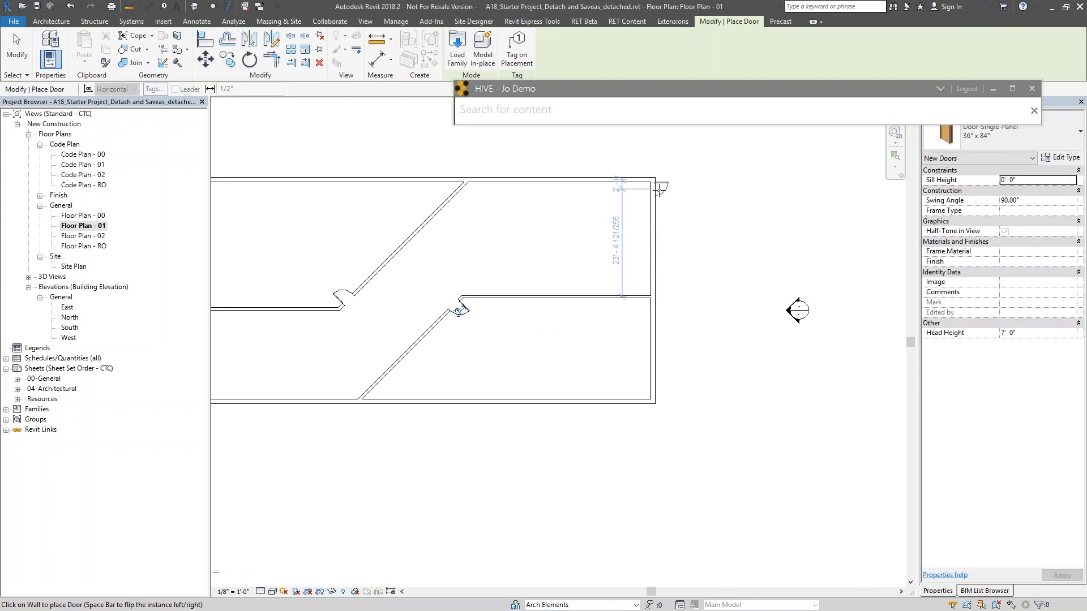
- Place another door on the right exterior wall near the top corner and exit the command
{"action": "left_click", "coordinate": [659, 195]}
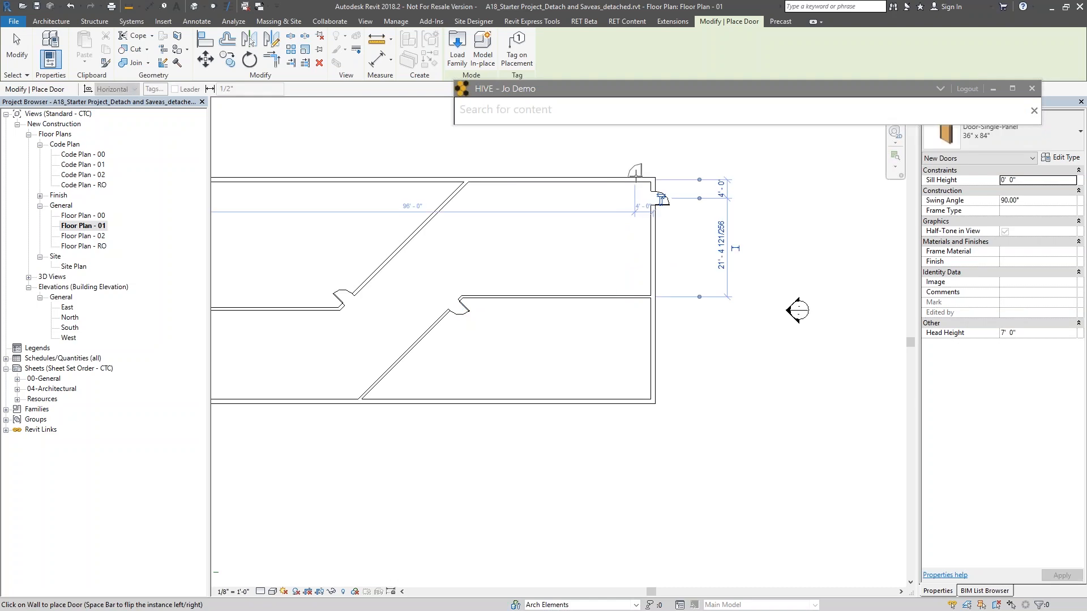
{"action": "scroll", "coordinate": [629, 243], "scroll_direction": "down", "scroll_amount": 3}
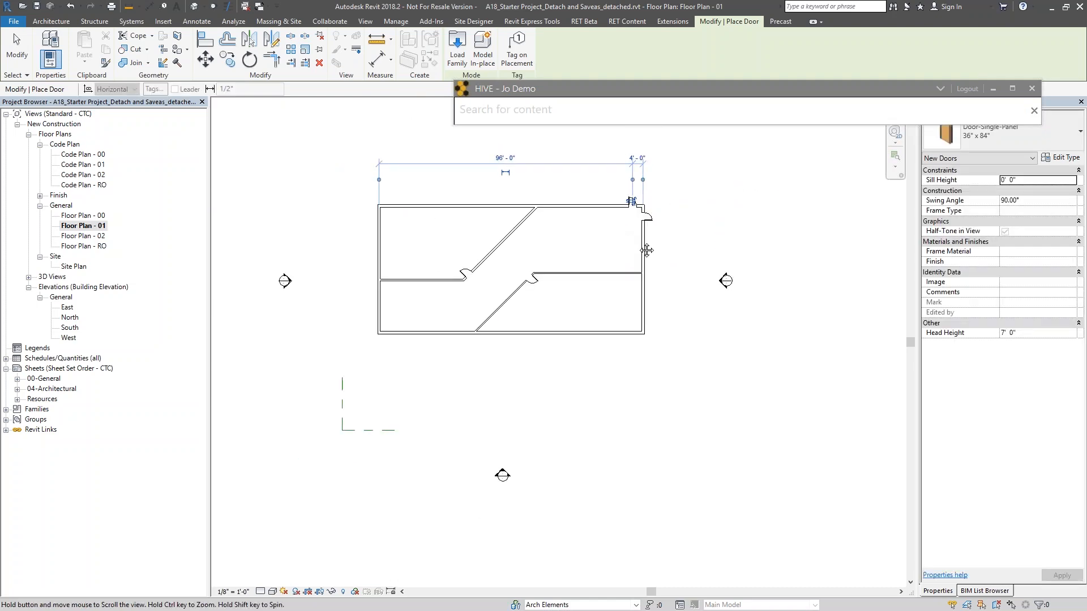
{"action": "middle_click_drag", "start_coordinate": [646, 250], "coordinate": [638, 243]}
{"action": "key", "text": "Escape"}
{"action": "key", "text": "Escape"}
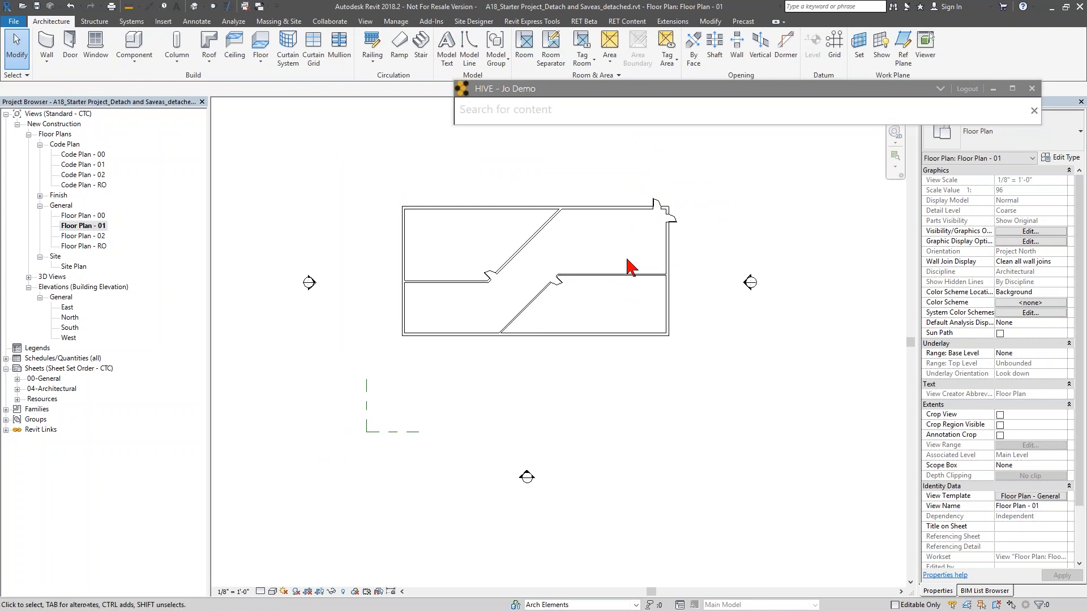
- Search HIVE for "door tag" and expand the project's schedules
{"action": "scroll", "coordinate": [634, 271], "scroll_direction": "up", "scroll_amount": 1}
{"action": "middle_click_drag", "start_coordinate": [635, 270], "coordinate": [663, 326]}
{"action": "scroll", "coordinate": [663, 326], "scroll_direction": "up", "scroll_amount": 1}
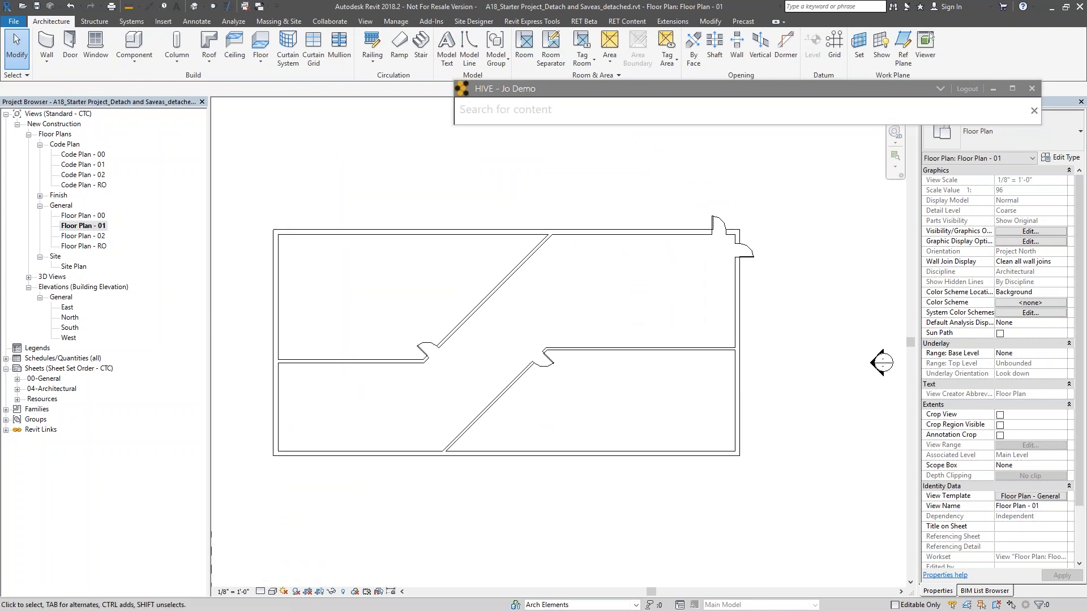
{"action": "left_click", "coordinate": [568, 118]}
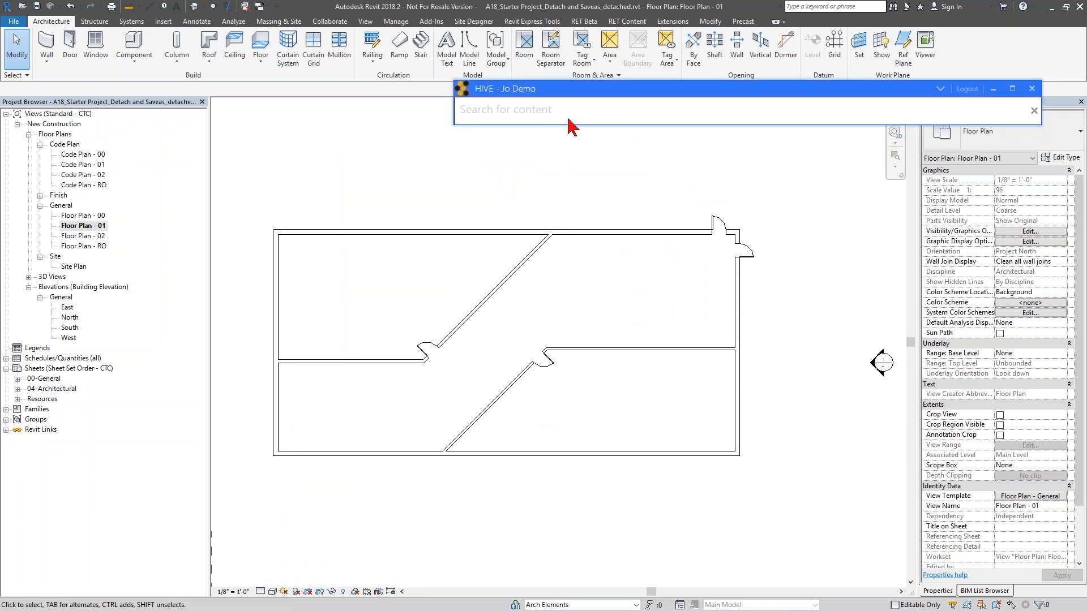
{"action": "type", "text": "door tag"}
{"action": "key", "text": "Return"}
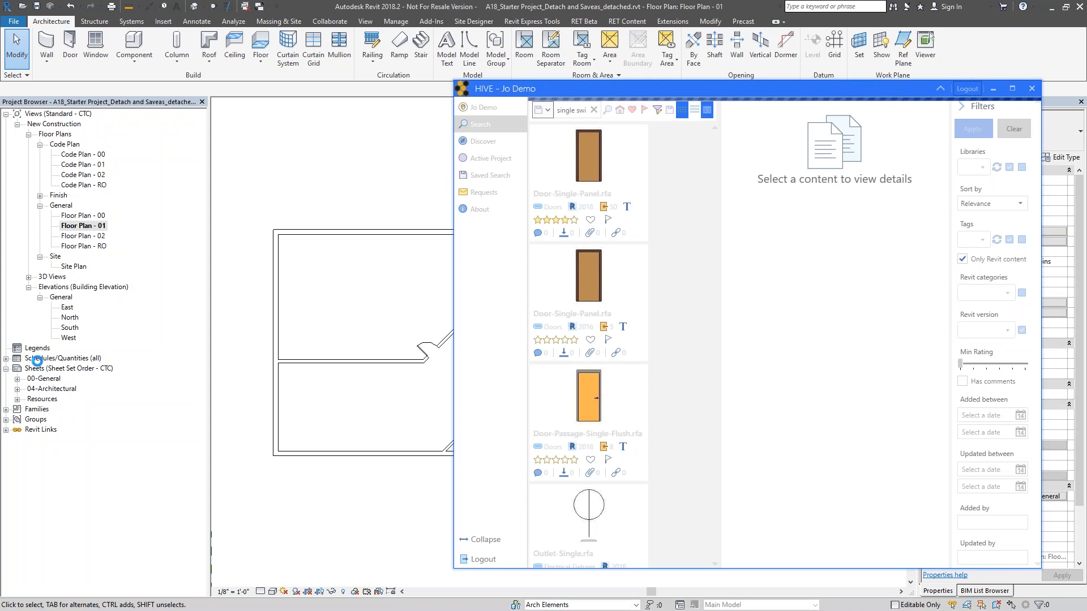
{"action": "left_click", "coordinate": [6, 358]}
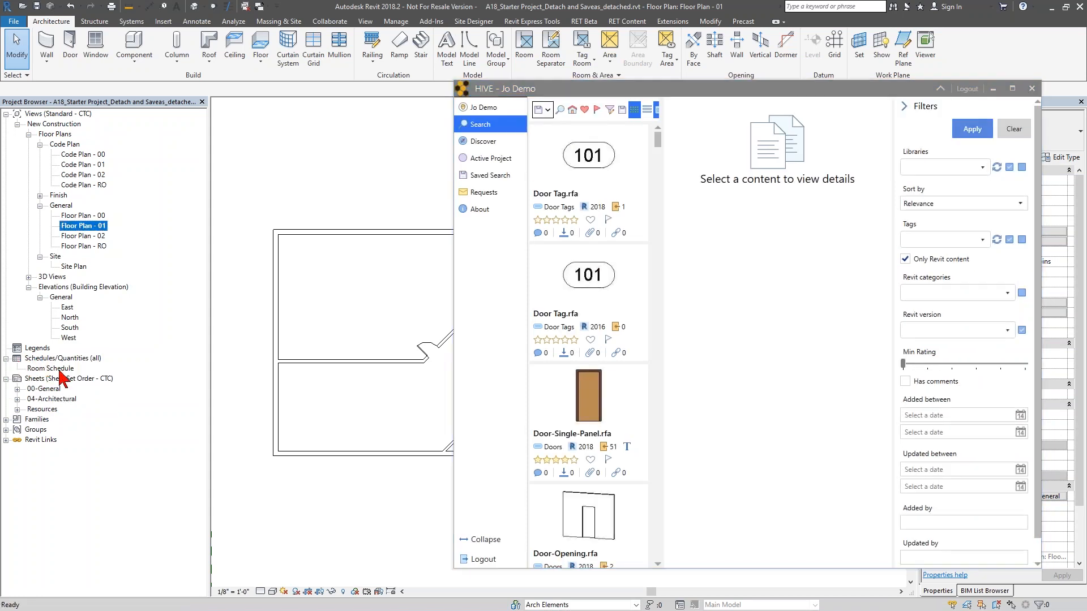
- Load the 2018 Door Tag.rfa from HIVE to start tagging, with the leader turned off
{"action": "left_click", "coordinate": [602, 210]}
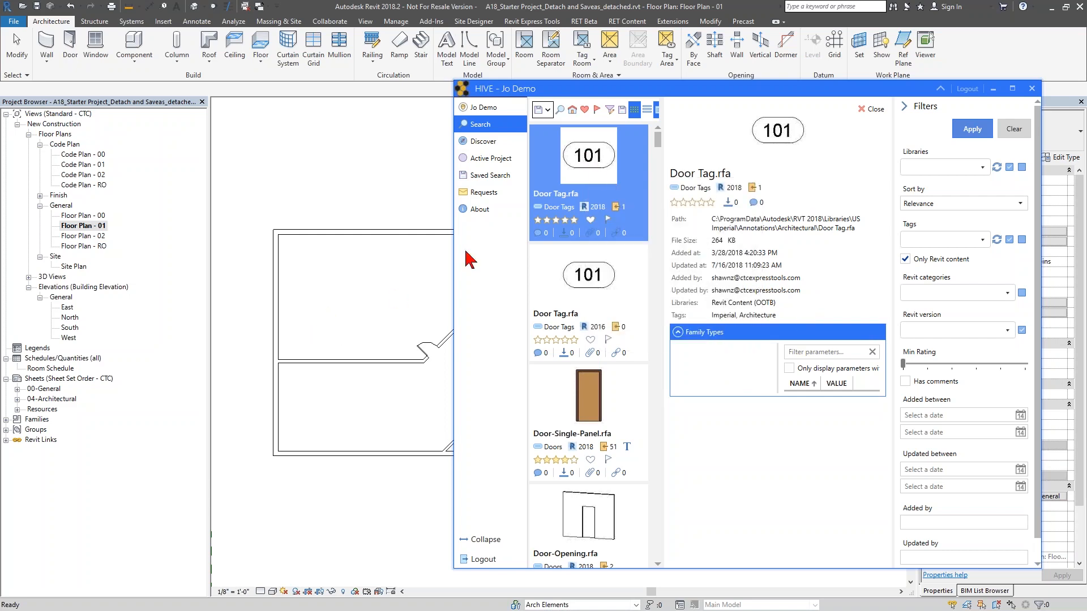
{"action": "double_click", "coordinate": [596, 177]}
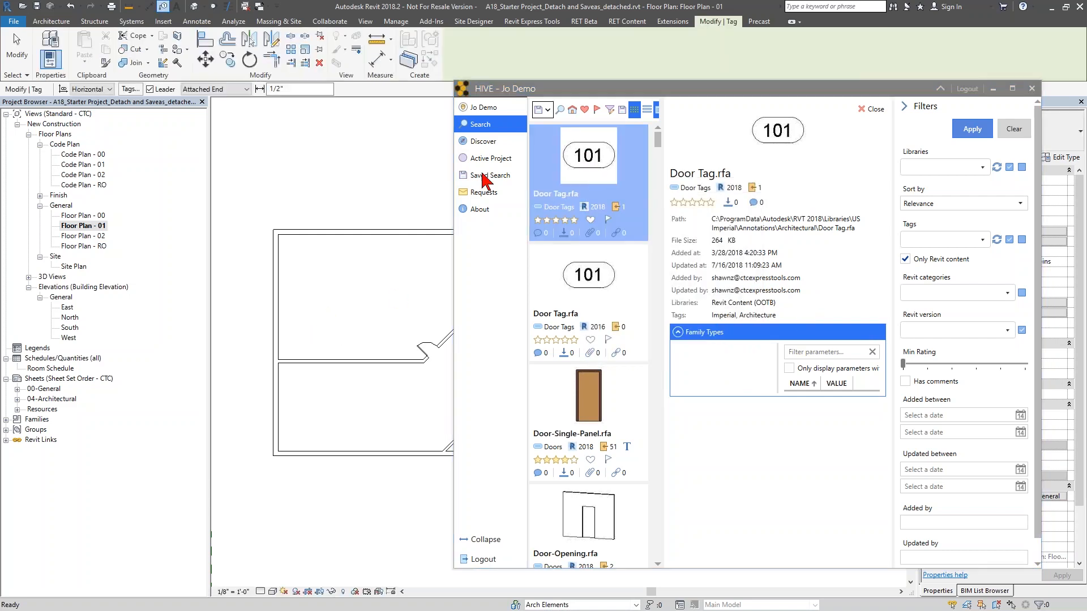
{"action": "left_click", "coordinate": [159, 91]}
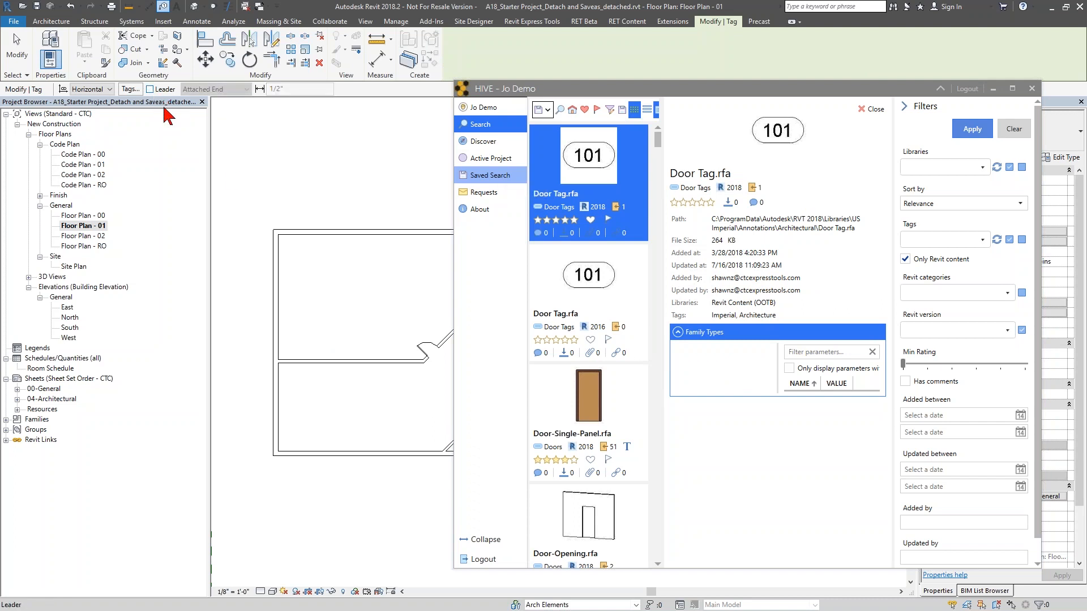
- Tag the three newly placed doors and exit the Tag command
{"action": "scroll", "coordinate": [338, 308], "scroll_direction": "up", "scroll_amount": 3}
{"action": "left_click", "coordinate": [332, 297]}
{"action": "middle_click_drag", "start_coordinate": [347, 316], "coordinate": [262, 285]}
{"action": "left_click", "coordinate": [373, 283]}
{"action": "middle_click_drag", "start_coordinate": [392, 304], "coordinate": [256, 316]}
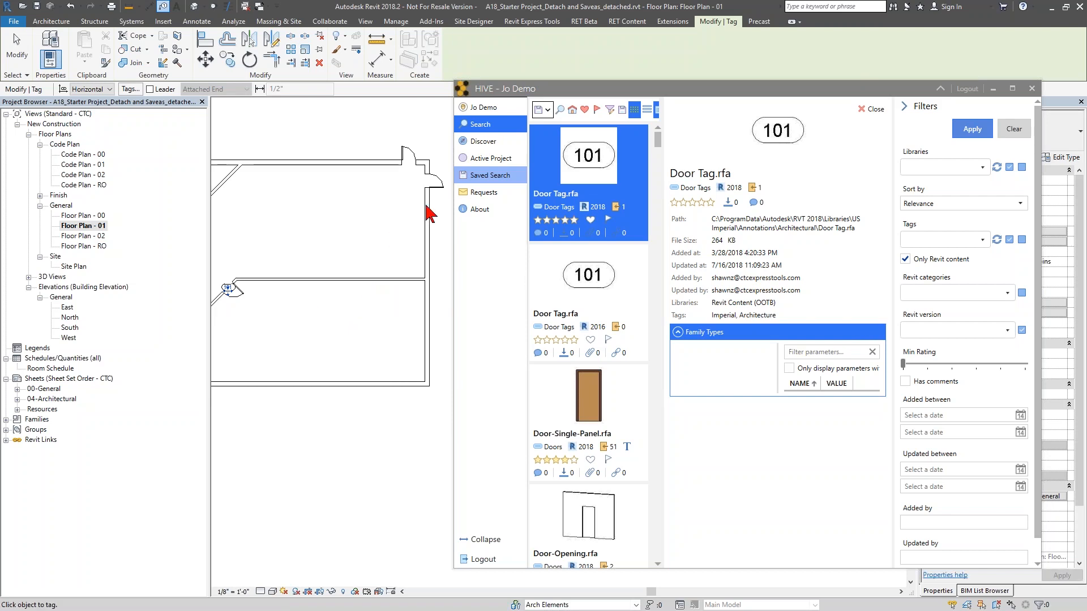
{"action": "left_click", "coordinate": [441, 188]}
{"action": "left_click", "coordinate": [409, 160]}
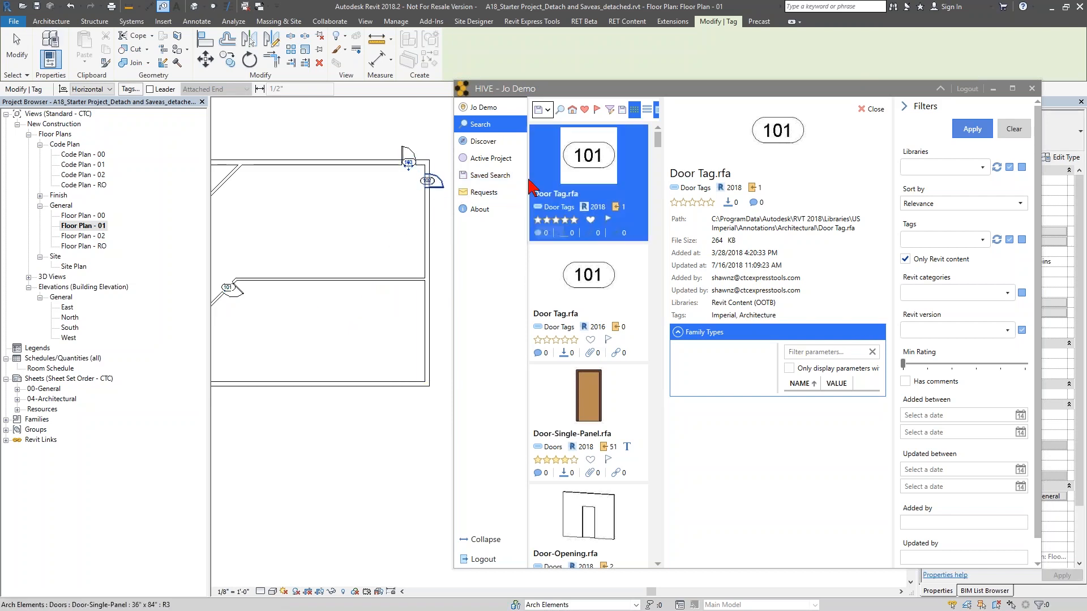
{"action": "key", "text": "Escape"}
{"action": "key", "text": "Escape"}
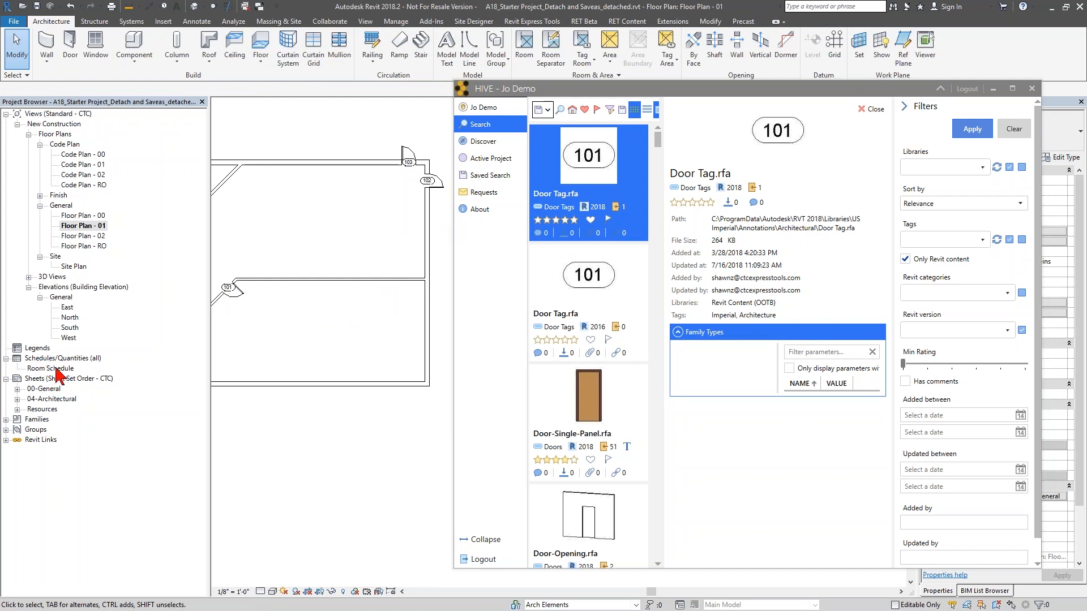
- Filter the HIVE content to the Revit Content (CTC) library
{"action": "left_click", "coordinate": [59, 368]}
{"action": "left_click", "coordinate": [312, 339]}
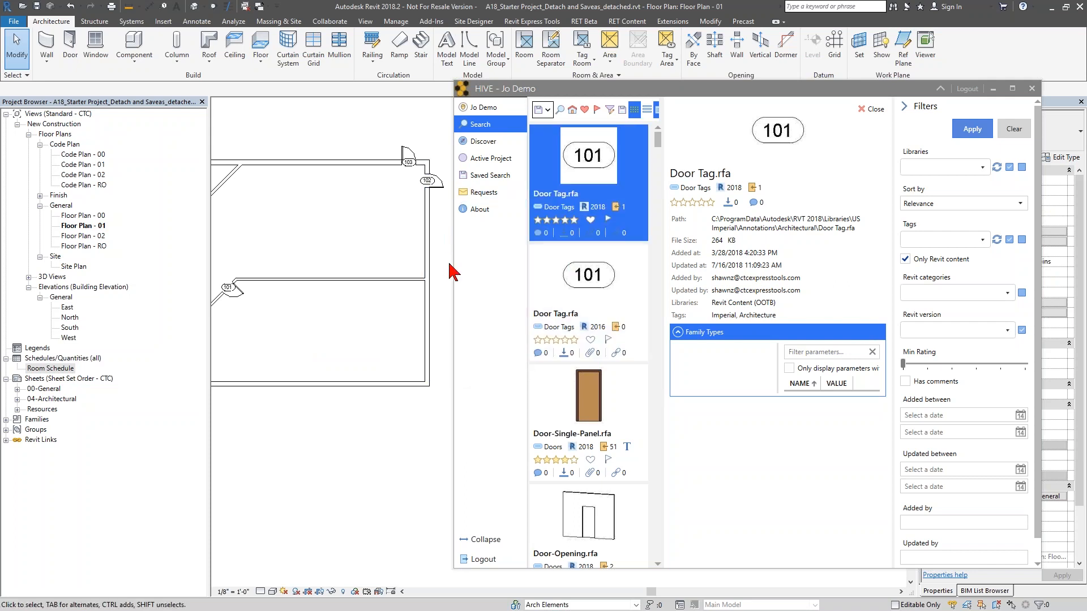
{"action": "left_click_drag", "start_coordinate": [456, 276], "coordinate": [365, 275]}
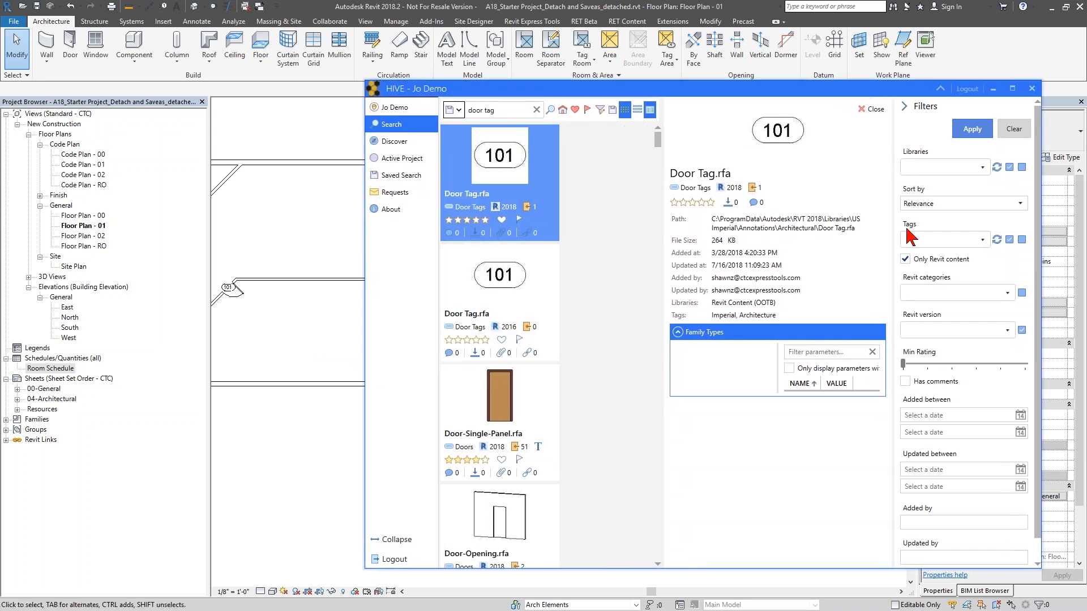
{"action": "left_click", "coordinate": [962, 167]}
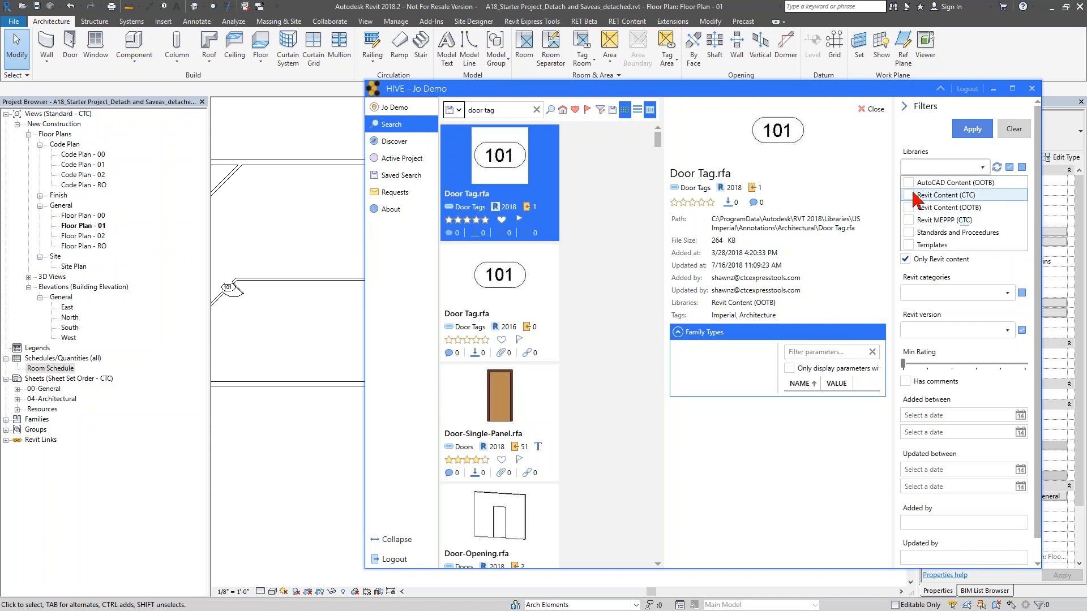
{"action": "left_click", "coordinate": [934, 196]}
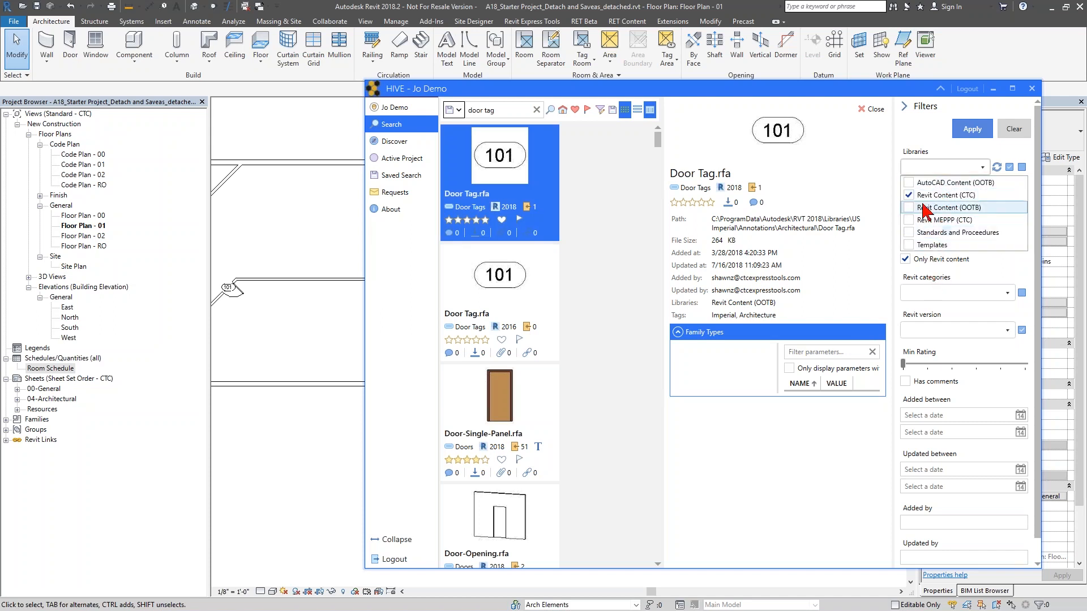
{"action": "left_click", "coordinate": [941, 168]}
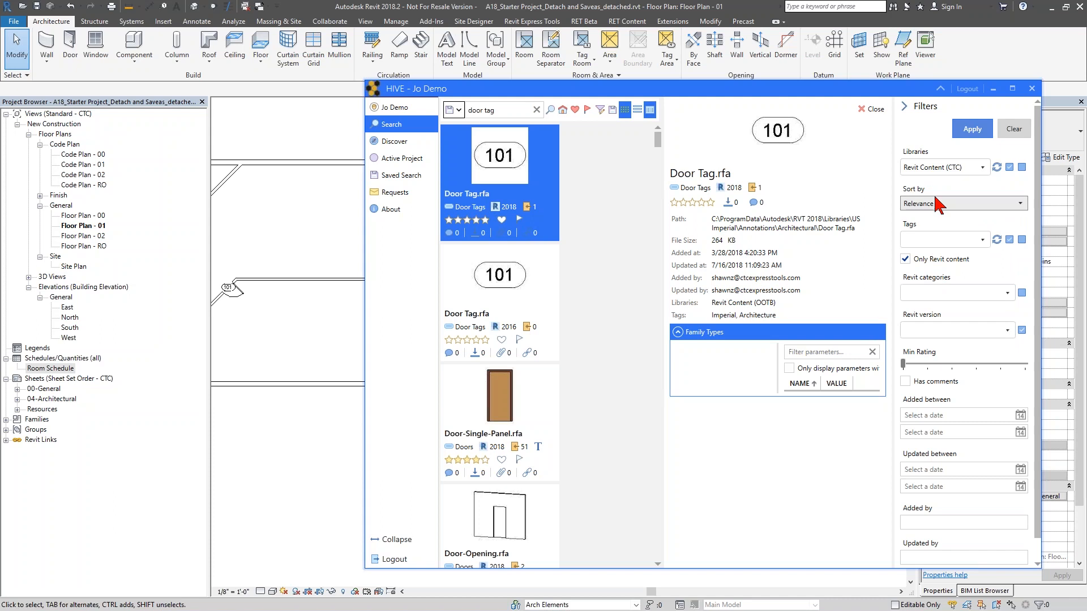
- Filter HIVE by the Schedules Revit category and Revit version 2018
{"action": "left_click", "coordinate": [958, 293]}
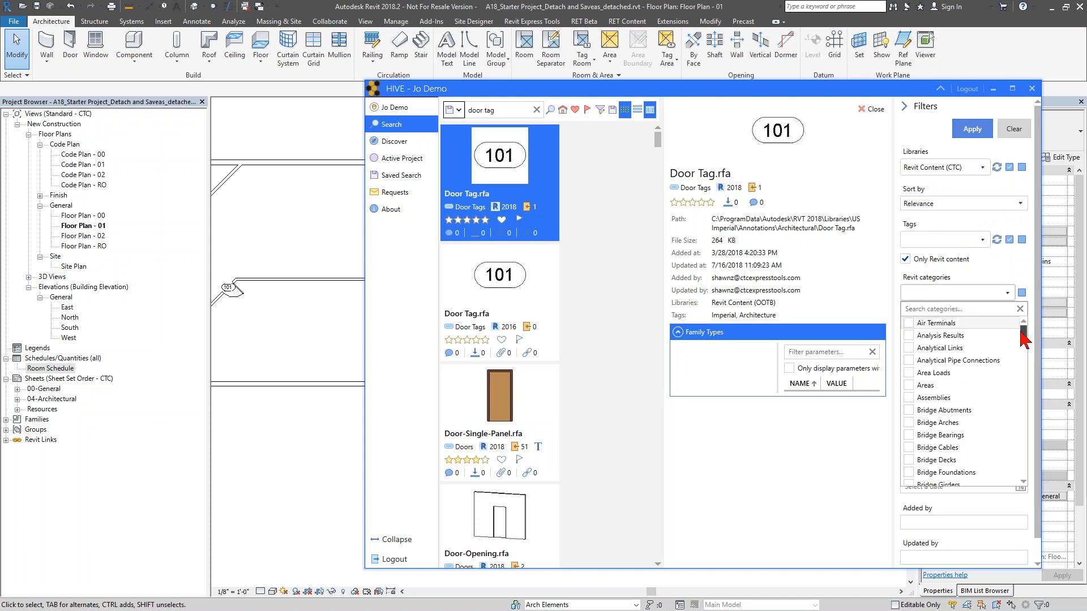
{"action": "left_click_drag", "start_coordinate": [1024, 340], "coordinate": [1026, 443]}
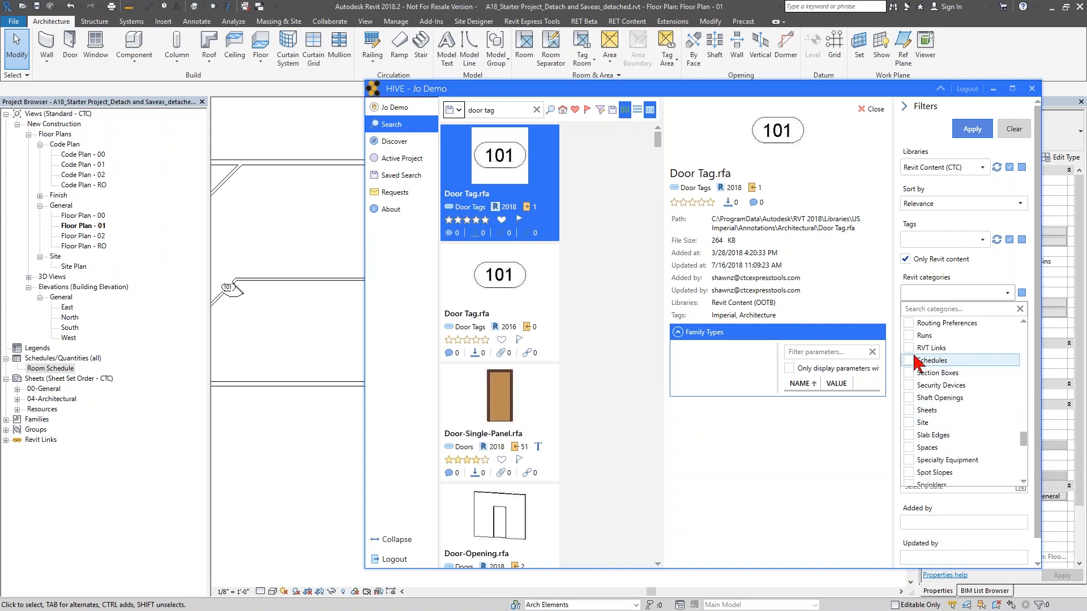
{"action": "left_click", "coordinate": [908, 361]}
{"action": "left_click", "coordinate": [1002, 292]}
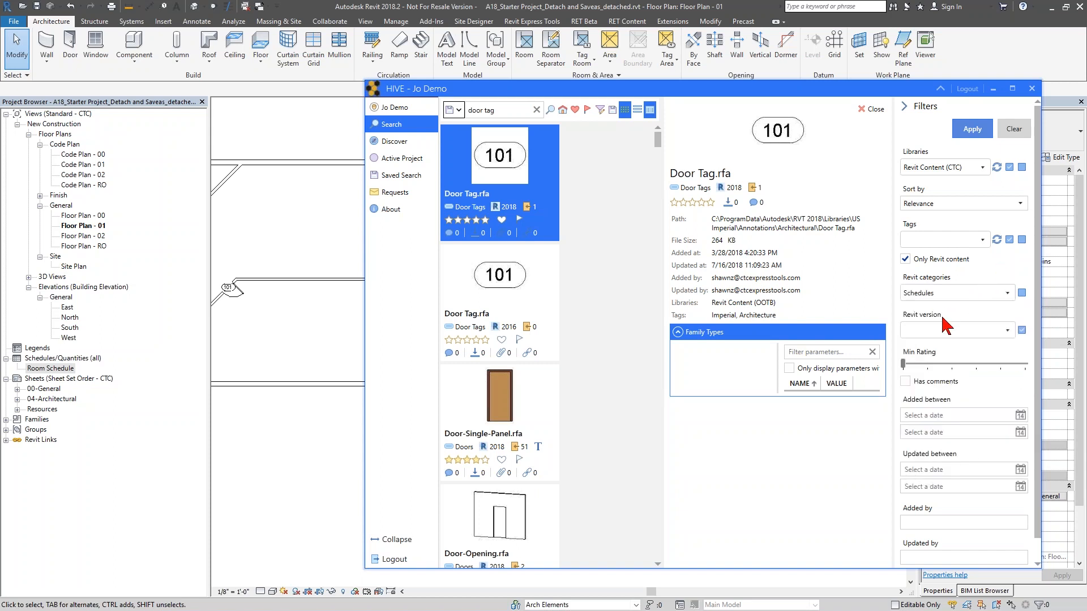
{"action": "left_click", "coordinate": [944, 331]}
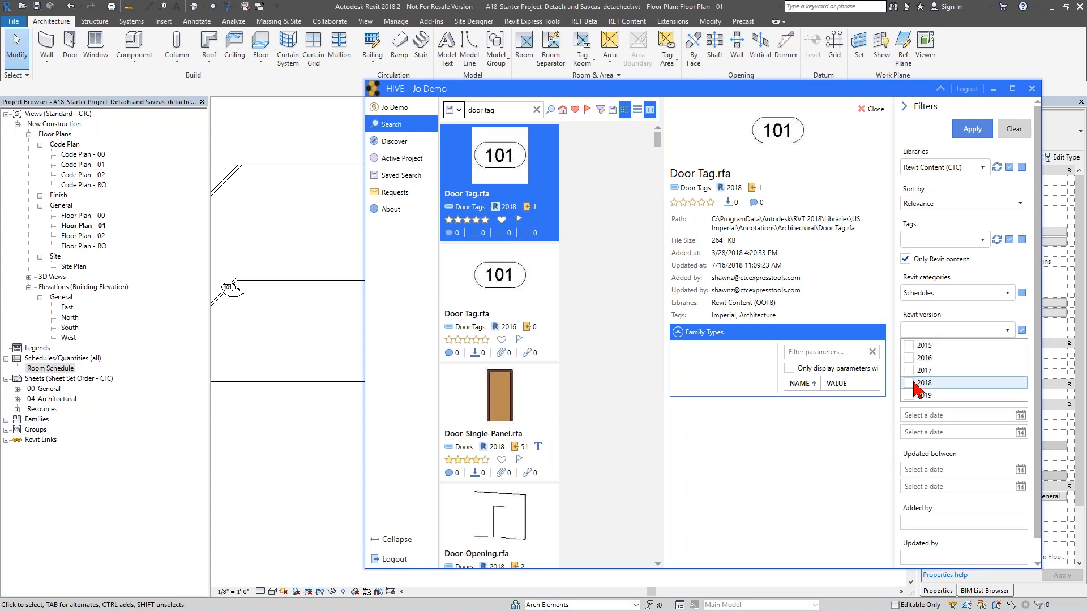
{"action": "left_click", "coordinate": [908, 383]}
{"action": "left_click", "coordinate": [965, 326]}
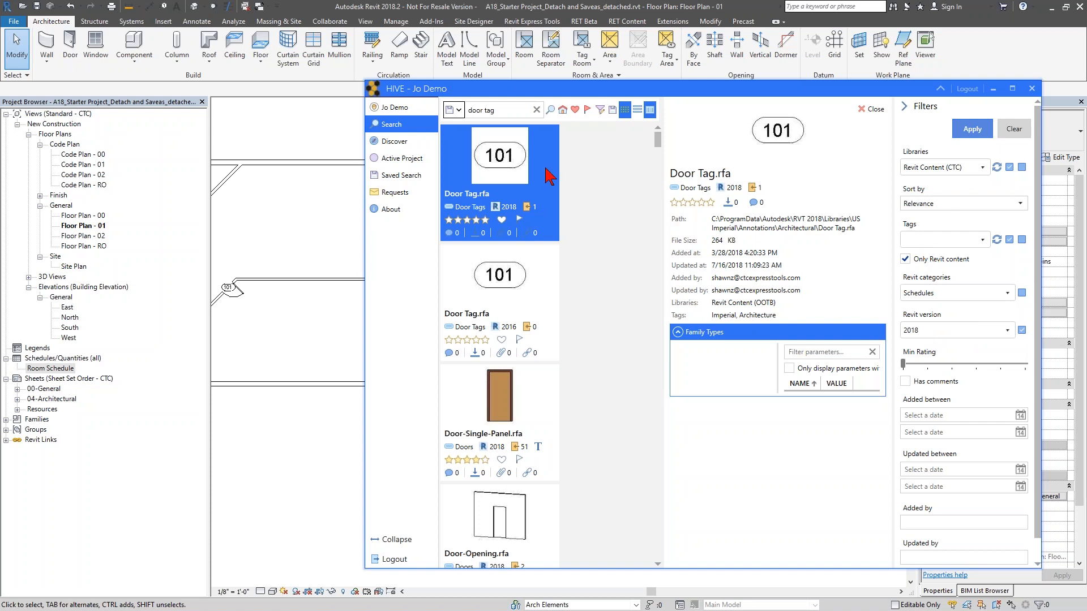
- Search HIVE for "door" and load the DOOR_FRAME SCHEDULE into the project
{"action": "left_click", "coordinate": [501, 111]}
{"action": "key", "text": "Return"}
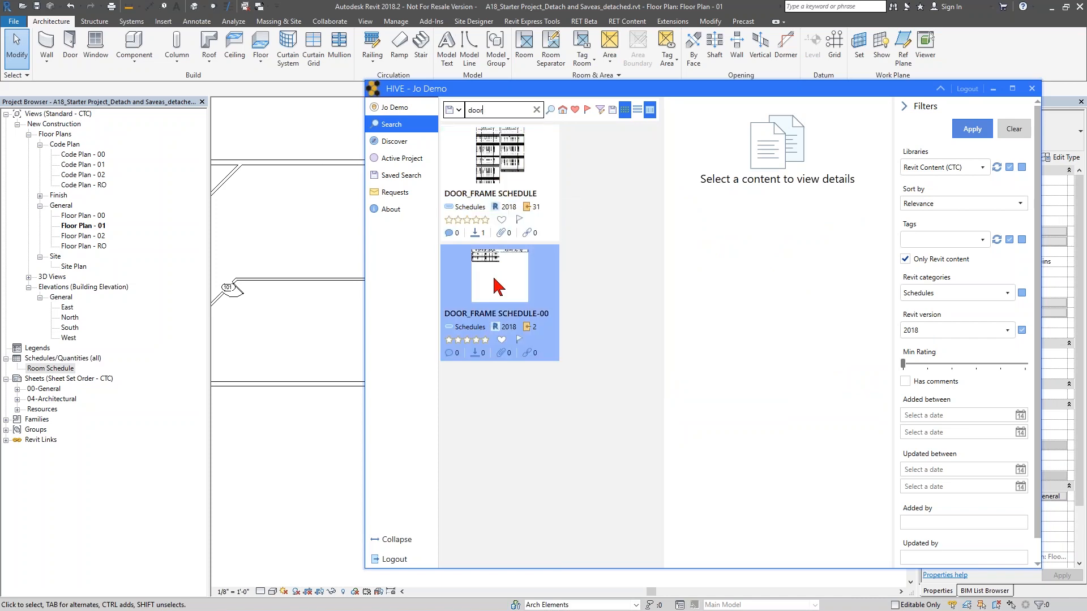
{"action": "left_click", "coordinate": [509, 178]}
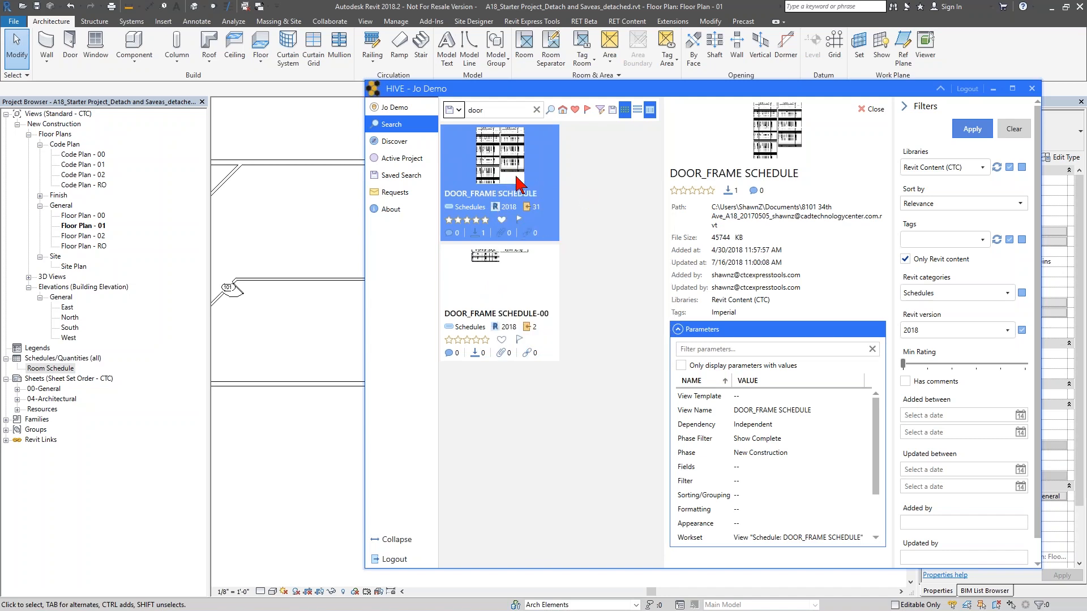
{"action": "double_click", "coordinate": [516, 176]}
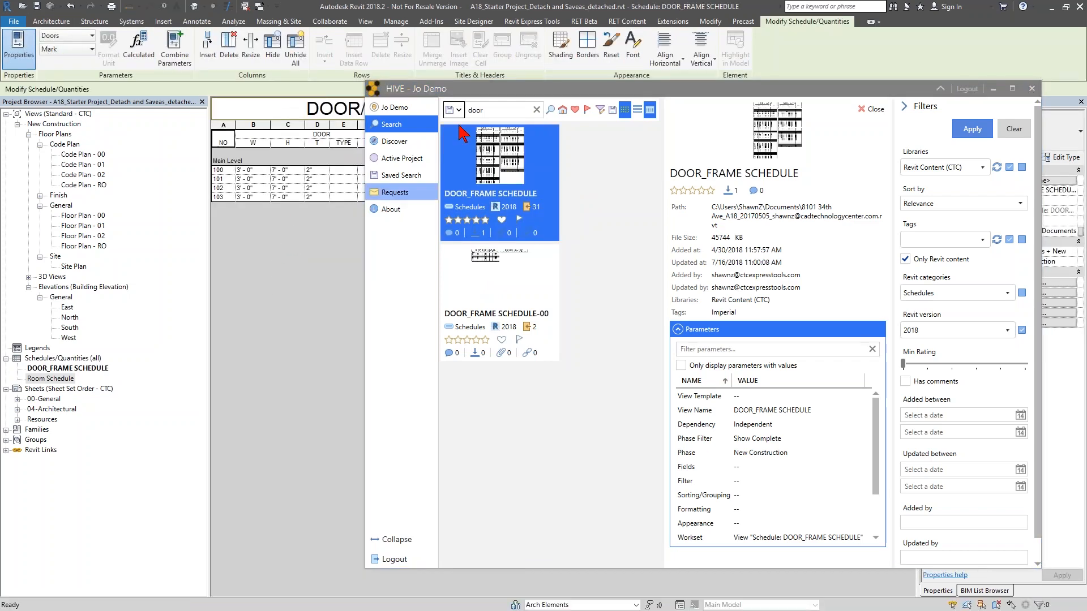
- Replace the Schedules category filter with the Doors category in HIVE
{"action": "left_click", "coordinate": [869, 109]}
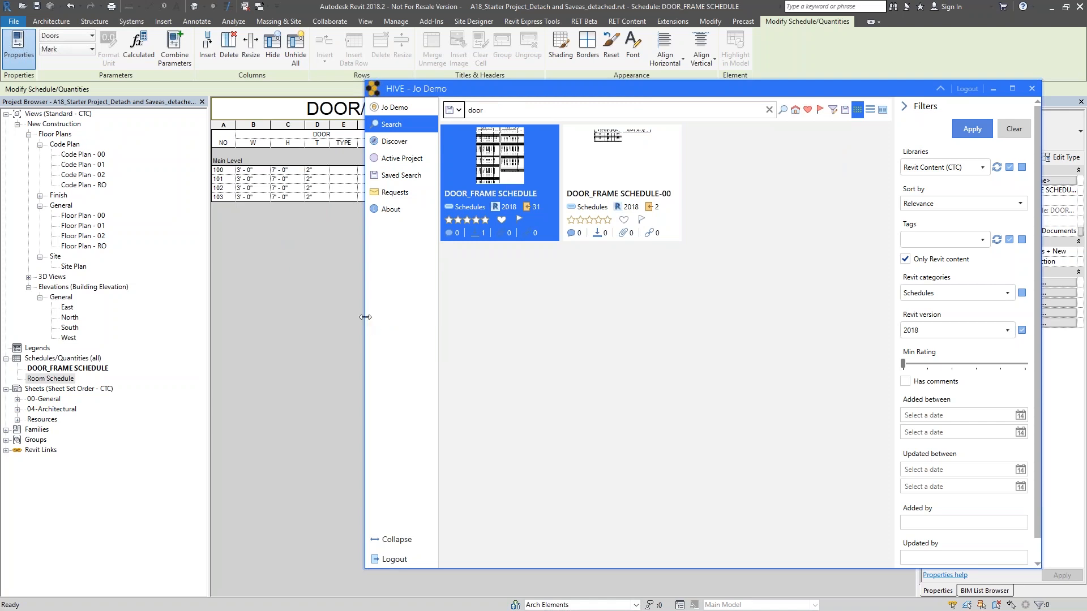
{"action": "left_click_drag", "start_coordinate": [366, 317], "coordinate": [560, 320]}
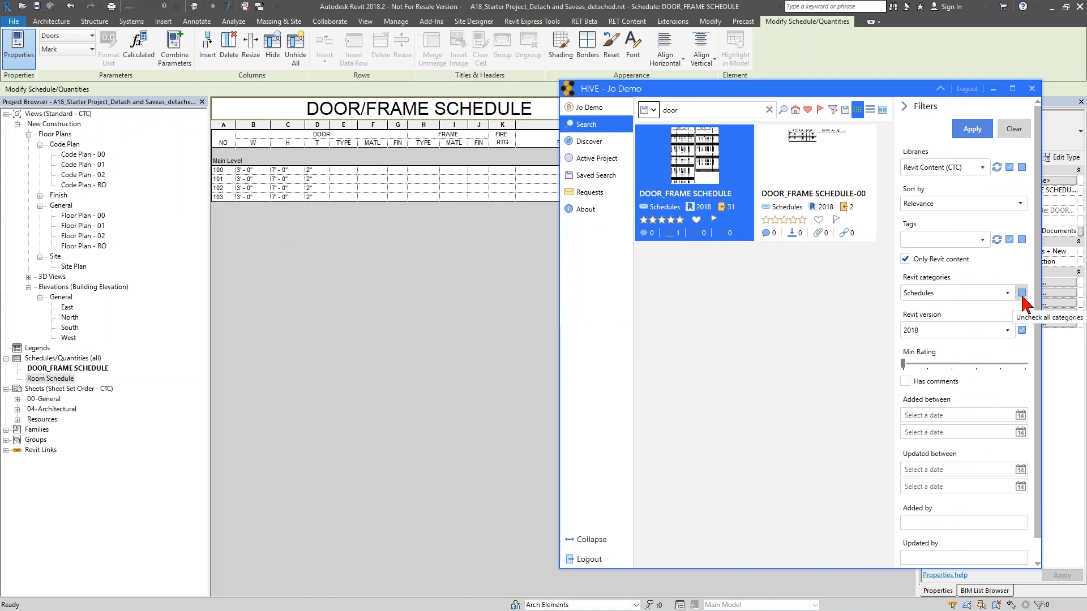
{"action": "left_click", "coordinate": [1022, 293]}
{"action": "left_click", "coordinate": [1007, 293]}
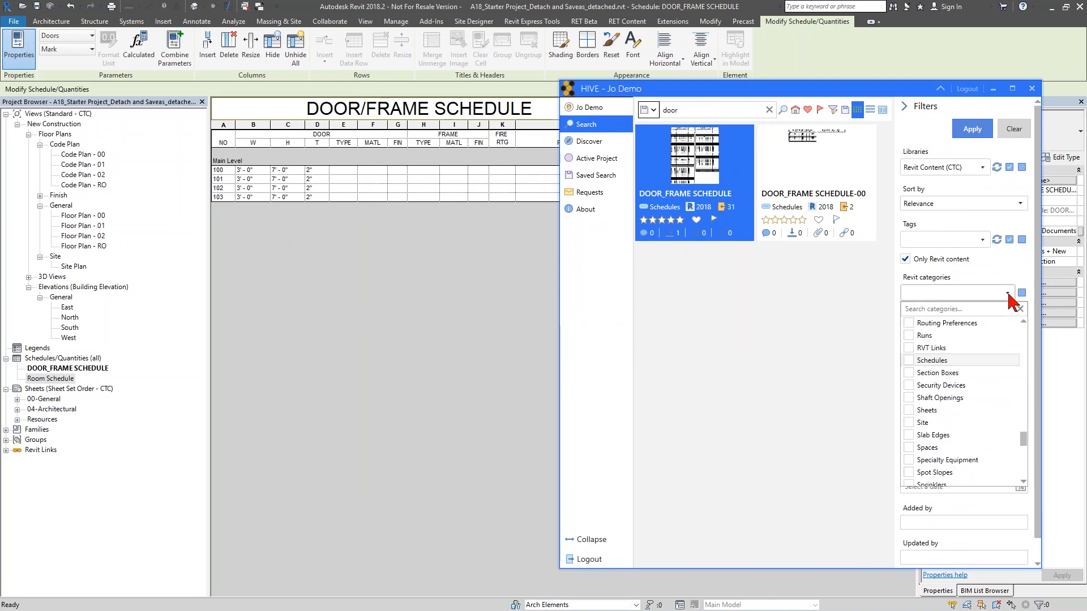
{"action": "left_click", "coordinate": [971, 312]}
{"action": "type", "text": "door"}
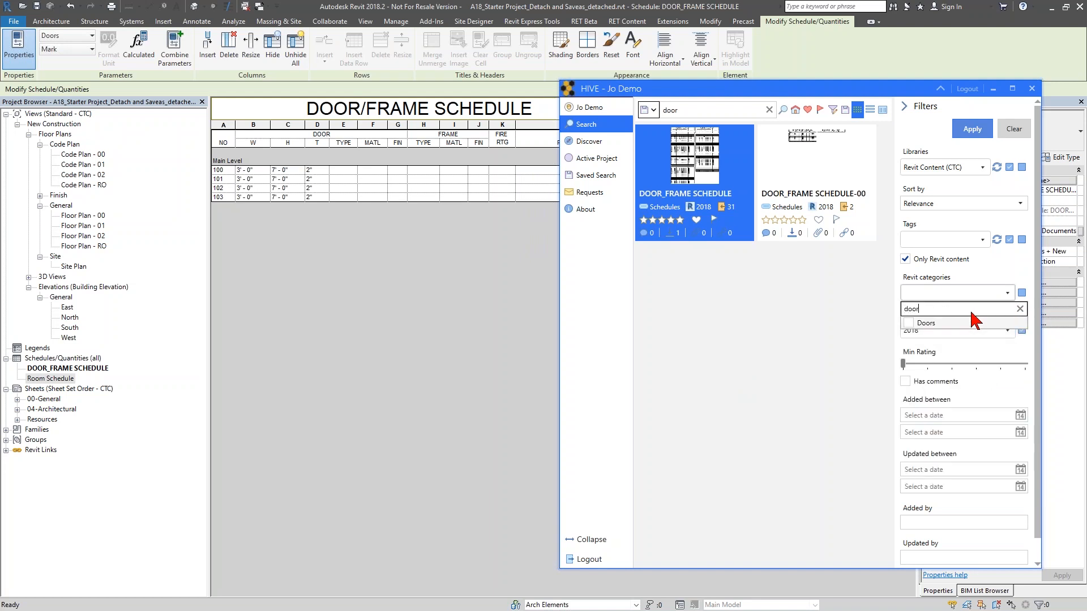
{"action": "left_click", "coordinate": [909, 323]}
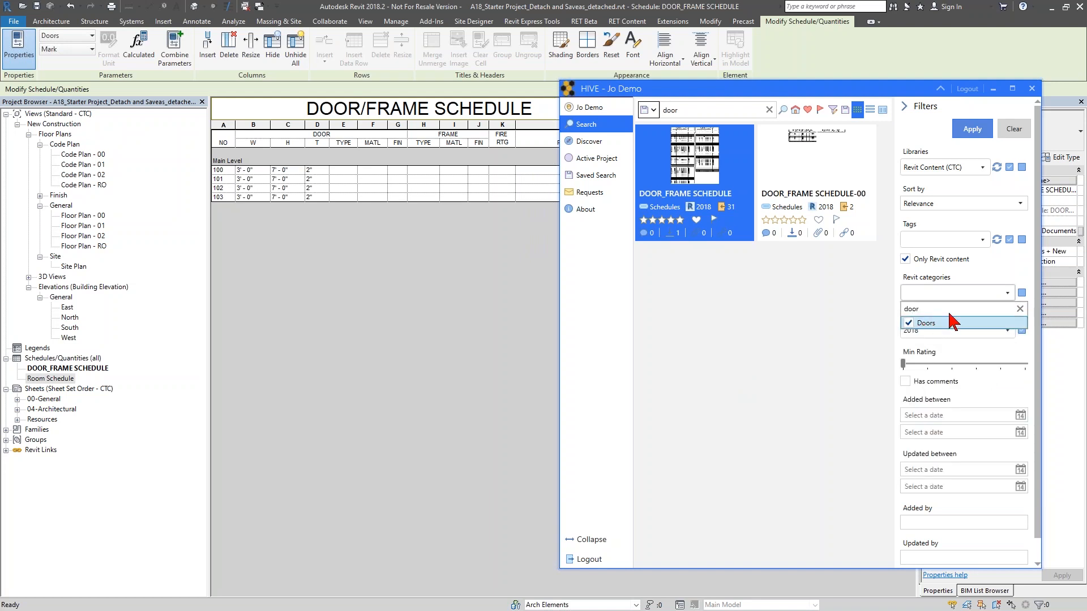
{"action": "left_click", "coordinate": [1019, 309]}
{"action": "left_click", "coordinate": [1005, 286]}
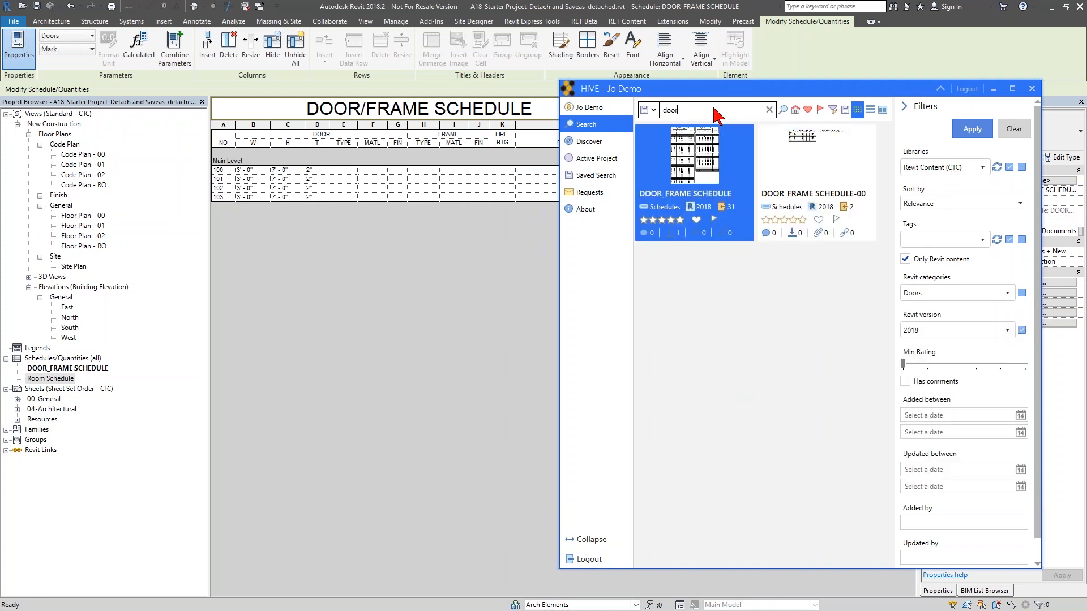
- Search HIVE for "swing" and switch back to the Floor Plan - 01 view
{"action": "left_click_drag", "start_coordinate": [679, 108], "coordinate": [641, 107]}
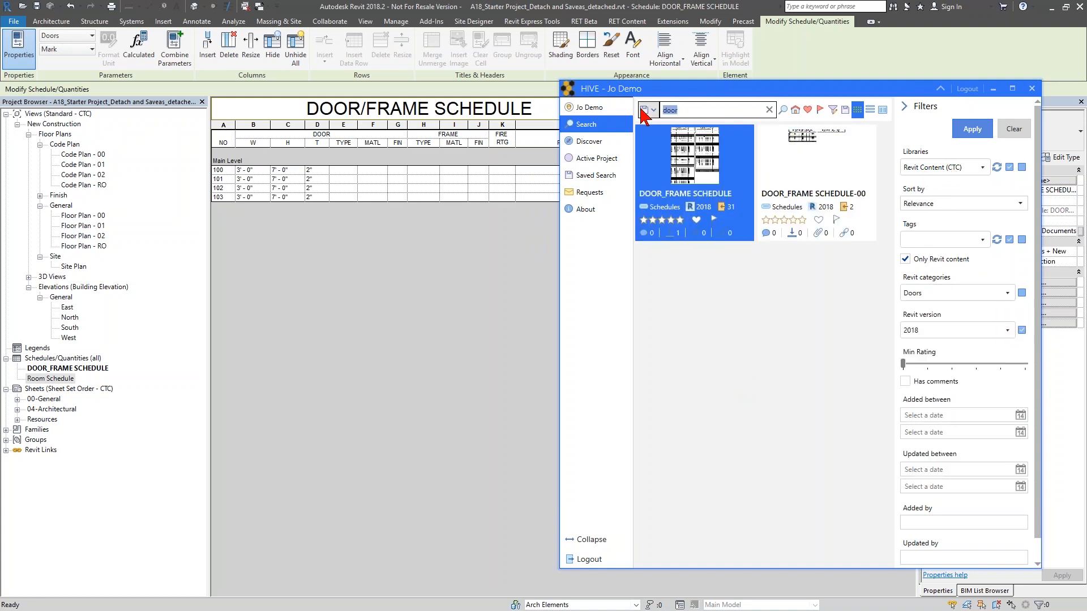
{"action": "type", "text": "swing"}
{"action": "key", "text": "Return"}
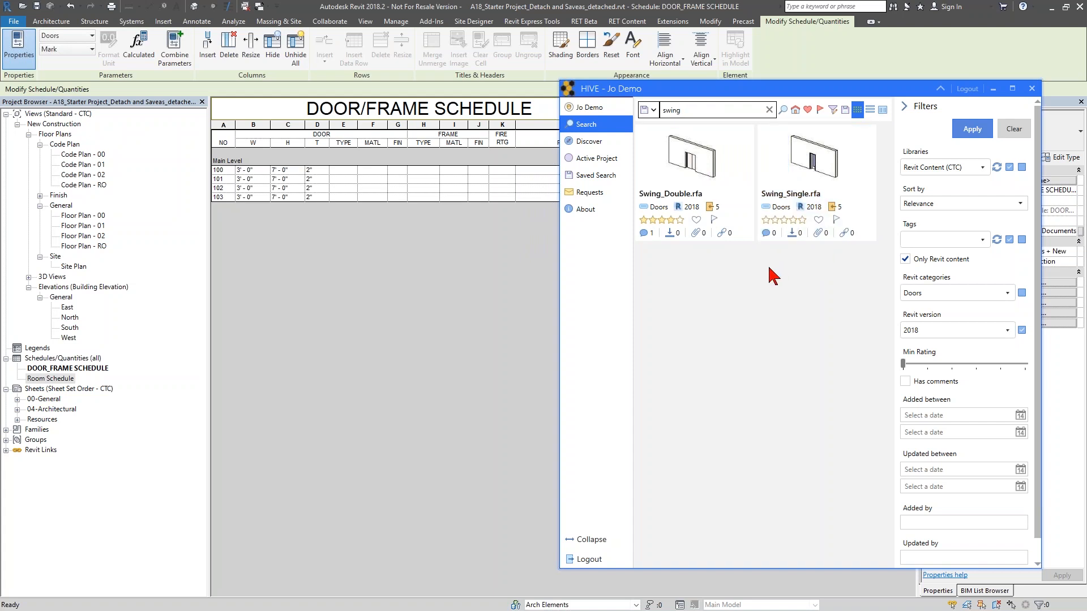
{"action": "mouse_move", "coordinate": [795, 180]}
{"action": "double_click", "coordinate": [85, 226]}
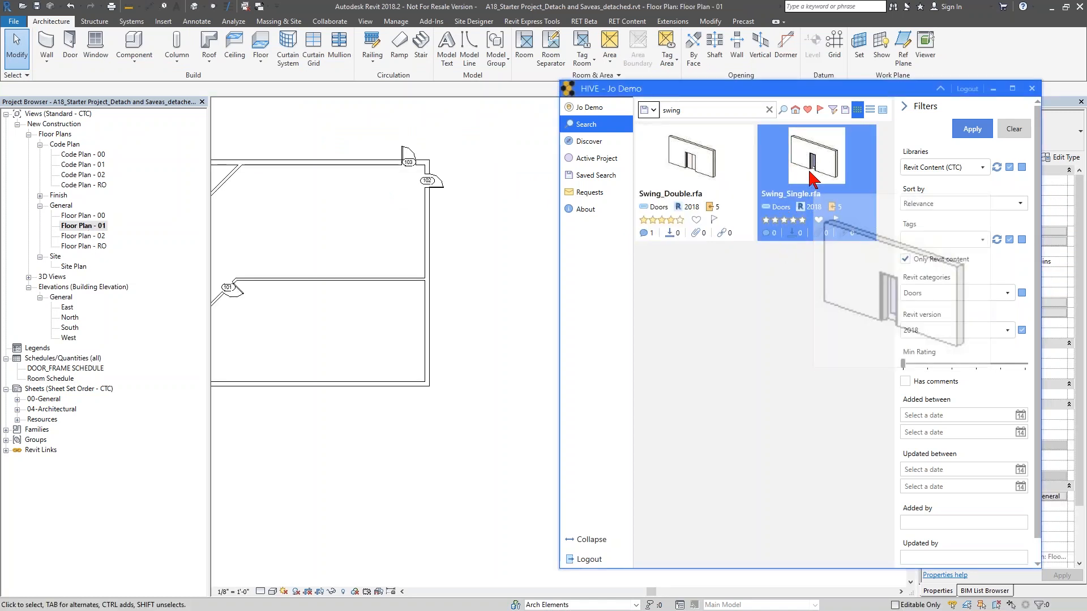
{"action": "double_click", "coordinate": [817, 188]}
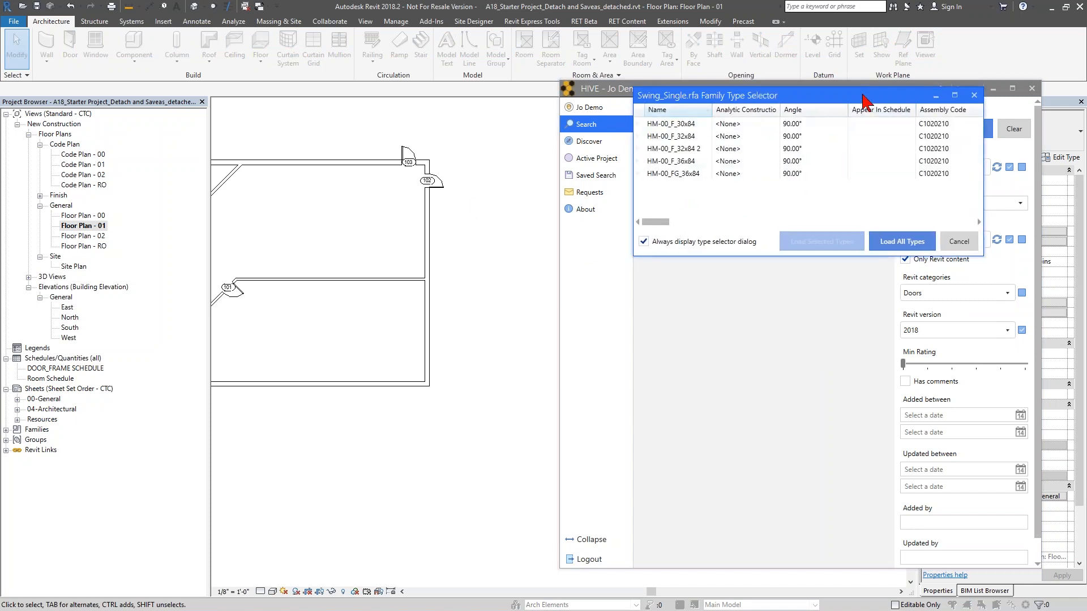
{"action": "left_click_drag", "start_coordinate": [866, 101], "coordinate": [562, 312]}
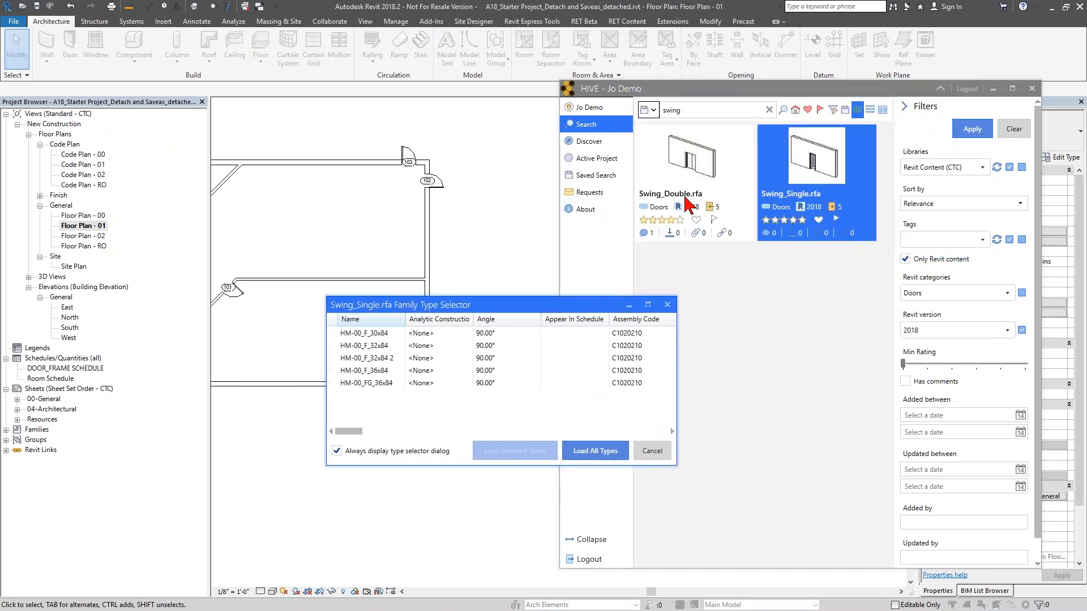
{"action": "left_click", "coordinate": [645, 453]}
{"action": "left_click", "coordinate": [719, 215]}
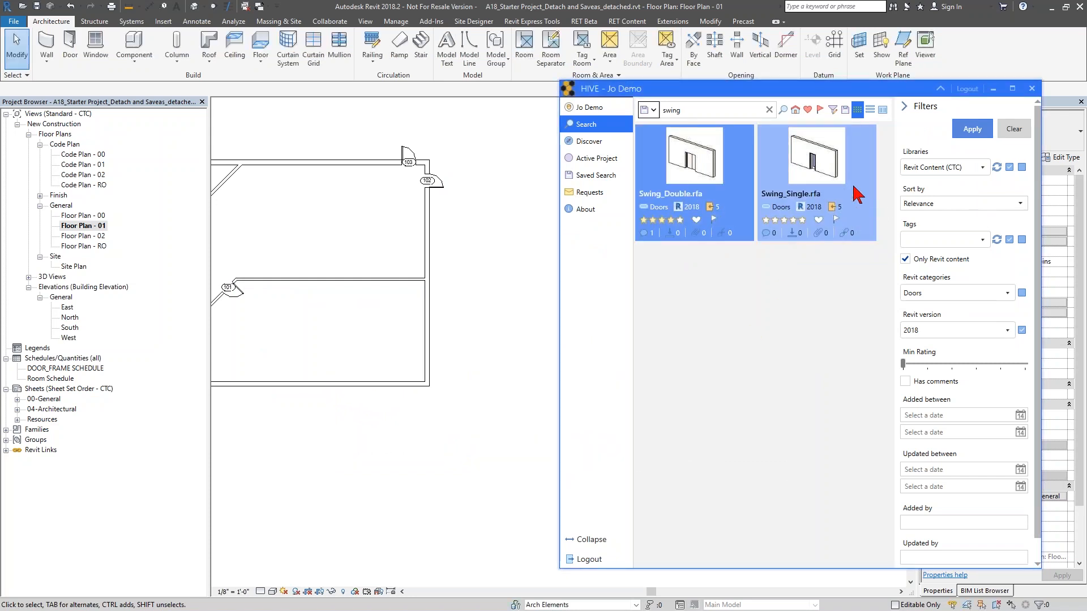
{"action": "left_click", "coordinate": [831, 203]}
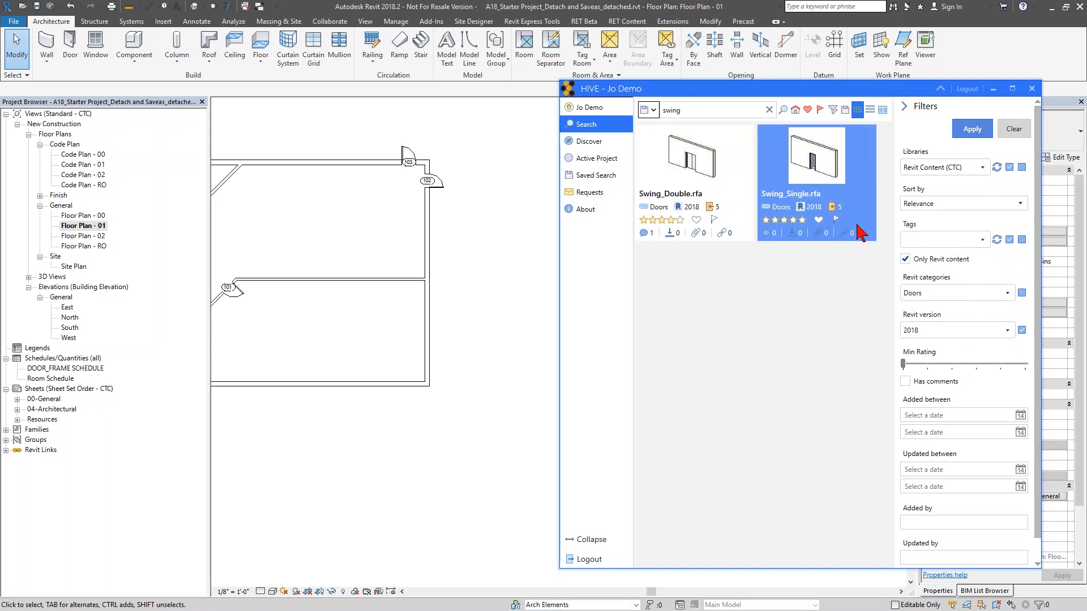
- Load only the HM-00_F_36x84 and HM-00_FG_36x84 types of Swing_Single.rfa into the project
{"action": "double_click", "coordinate": [832, 192]}
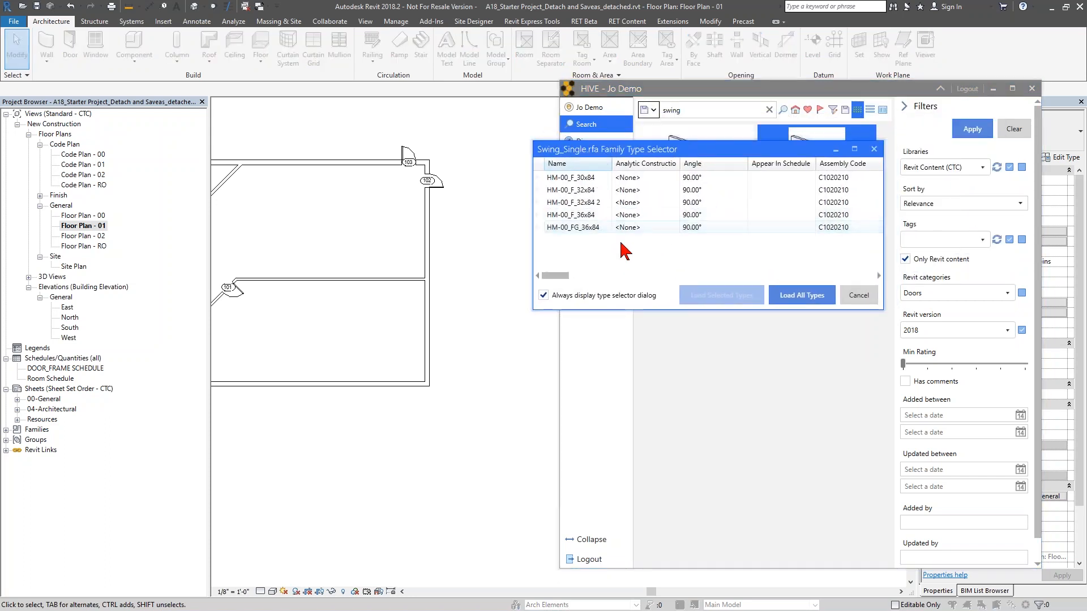
{"action": "left_click", "coordinate": [582, 226]}
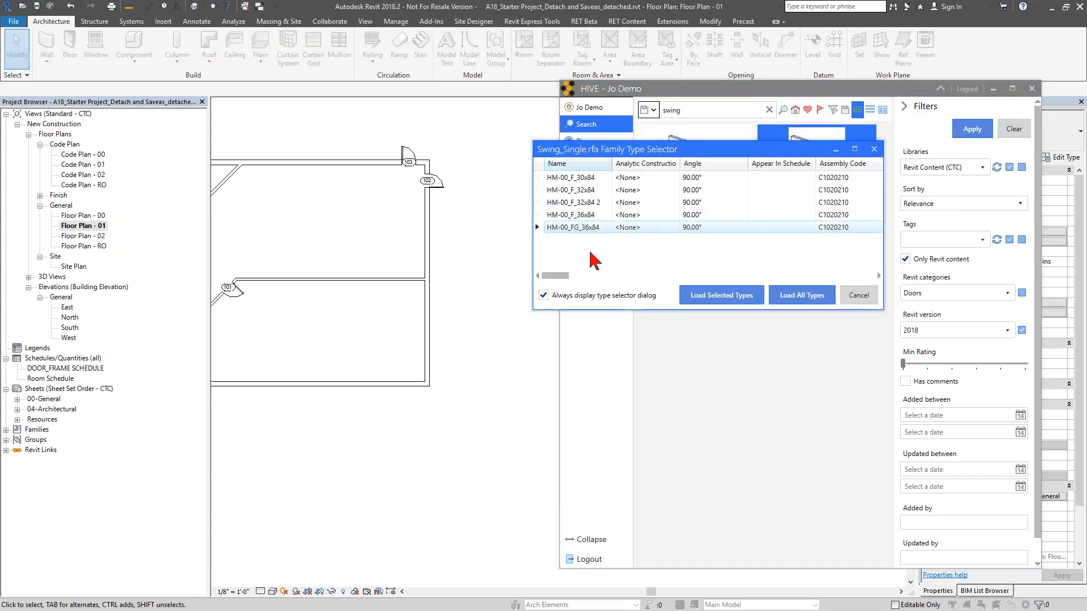
{"action": "left_click", "coordinate": [591, 216], "text": "ctrl"}
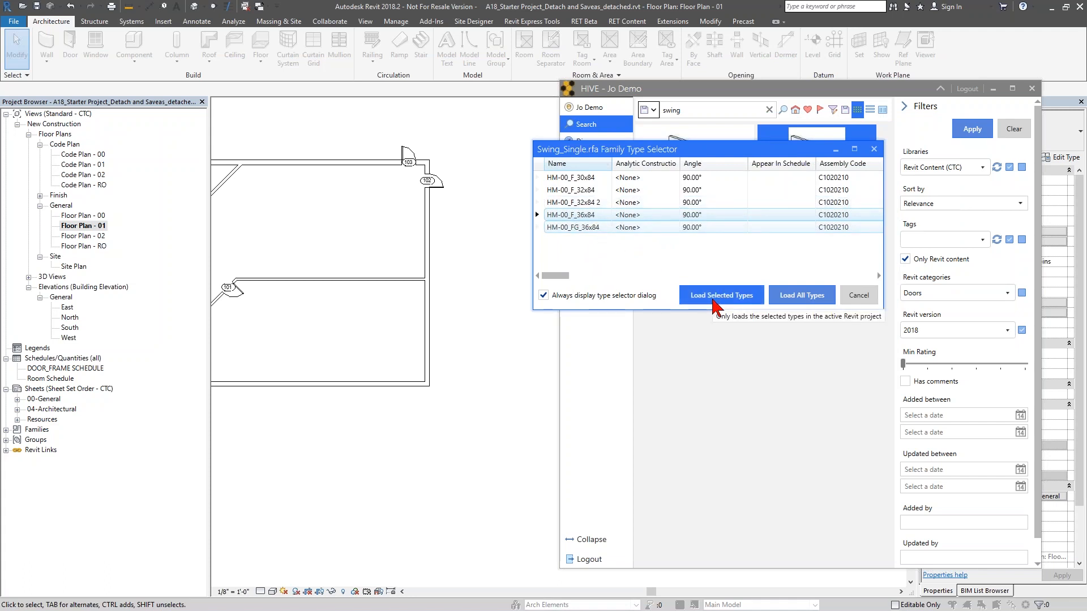
{"action": "left_click", "coordinate": [714, 305]}
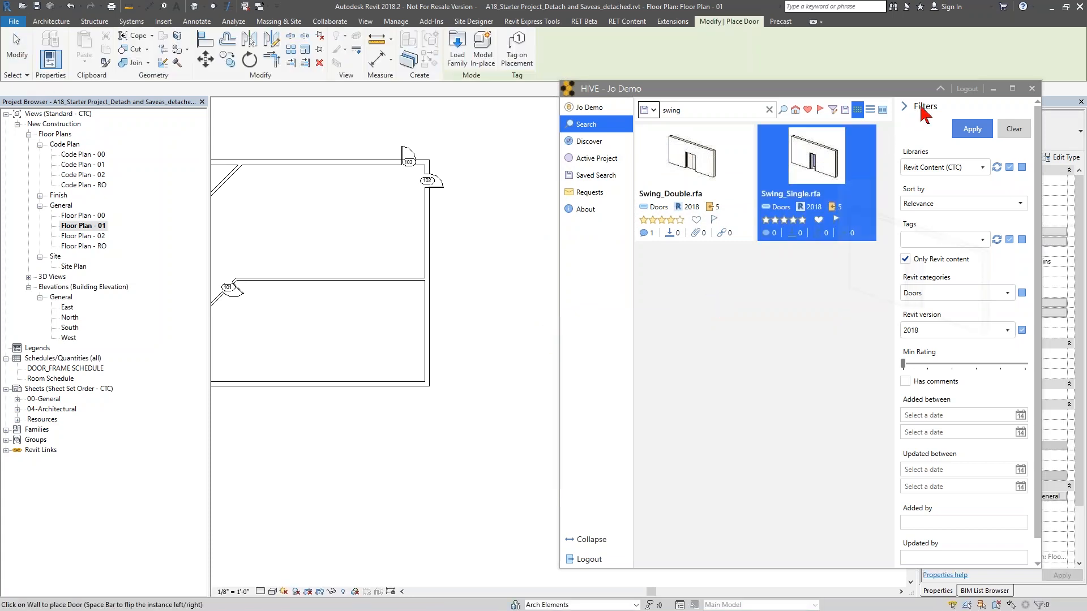
- Place a Swing_Single HM-00_FG_36x84 door on the right exterior wall below the existing door and exit
{"action": "left_click", "coordinate": [939, 88]}
{"action": "left_click", "coordinate": [1021, 148]}
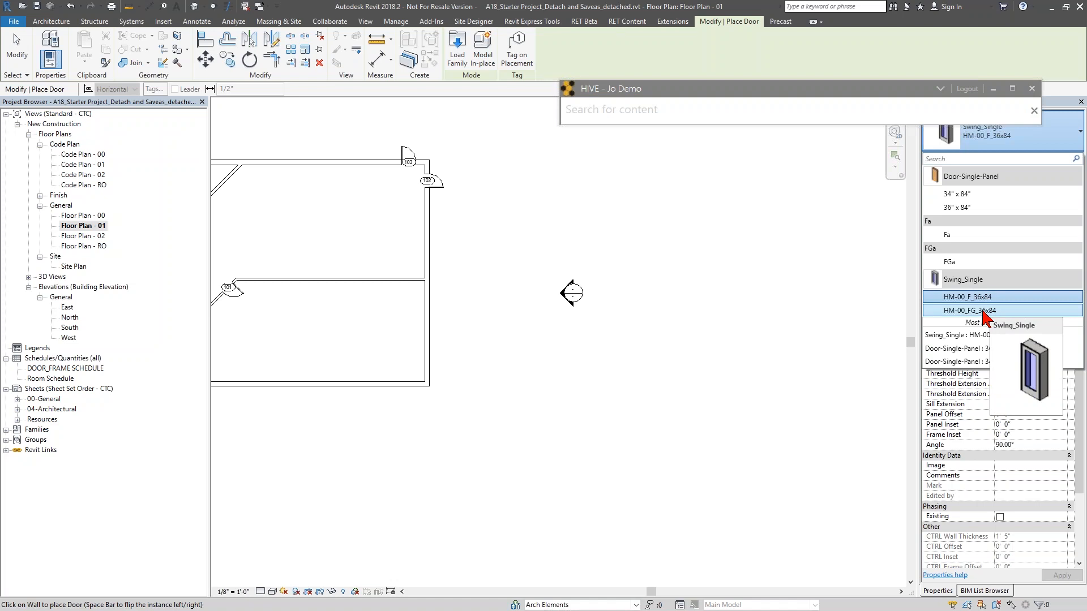
{"action": "left_click", "coordinate": [983, 311]}
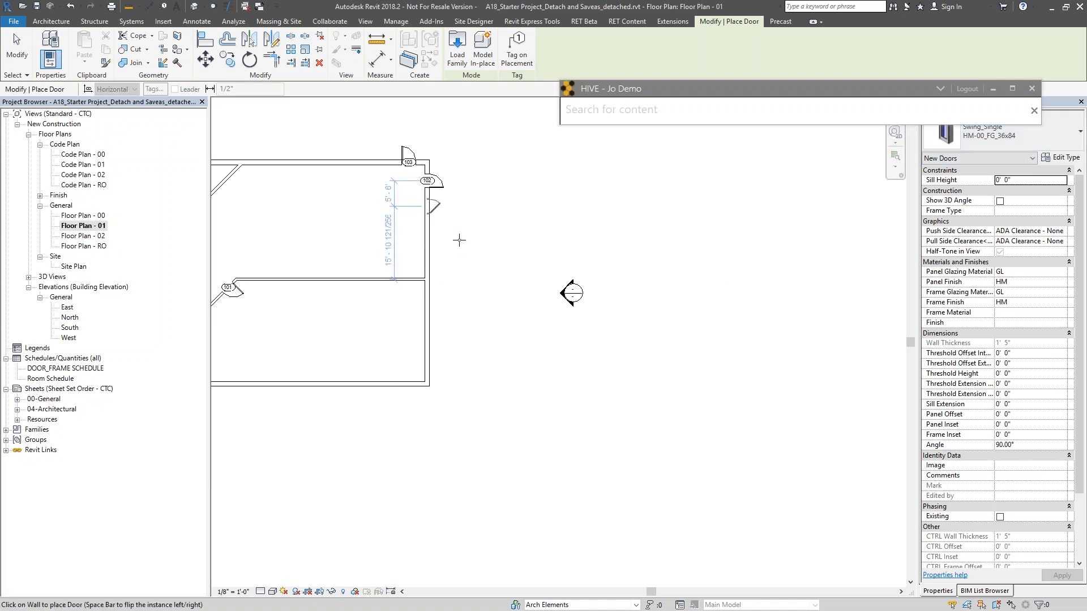
{"action": "left_click", "coordinate": [458, 239]}
{"action": "key", "text": "Escape"}
{"action": "key", "text": "Escape"}
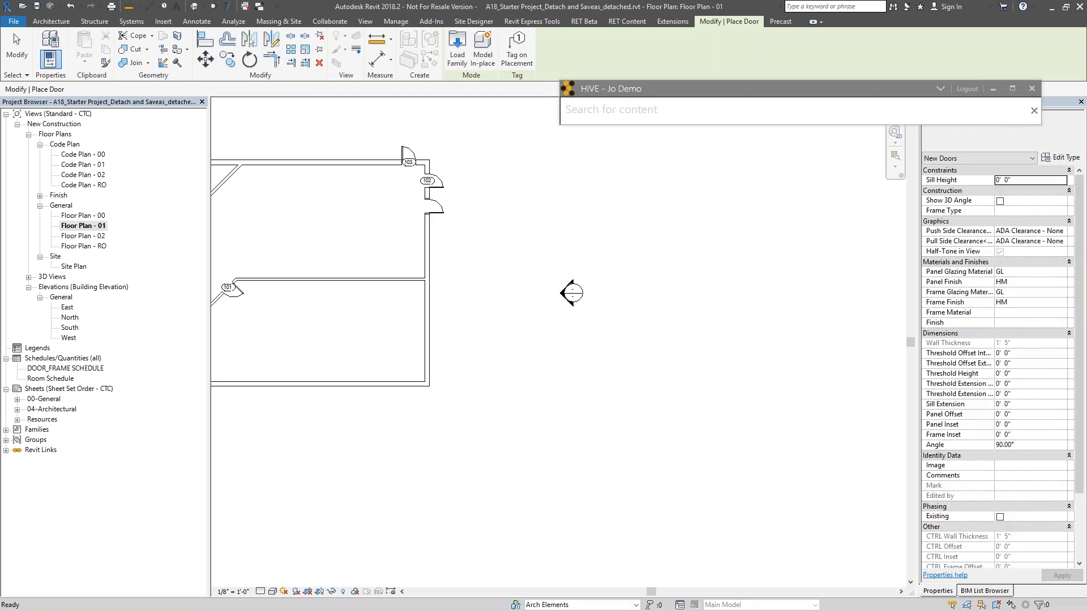
- Tag the newly placed door and exit the Tag command
{"action": "key", "text": "t"}
{"action": "key", "text": "g"}
{"action": "left_click", "coordinate": [442, 214]}
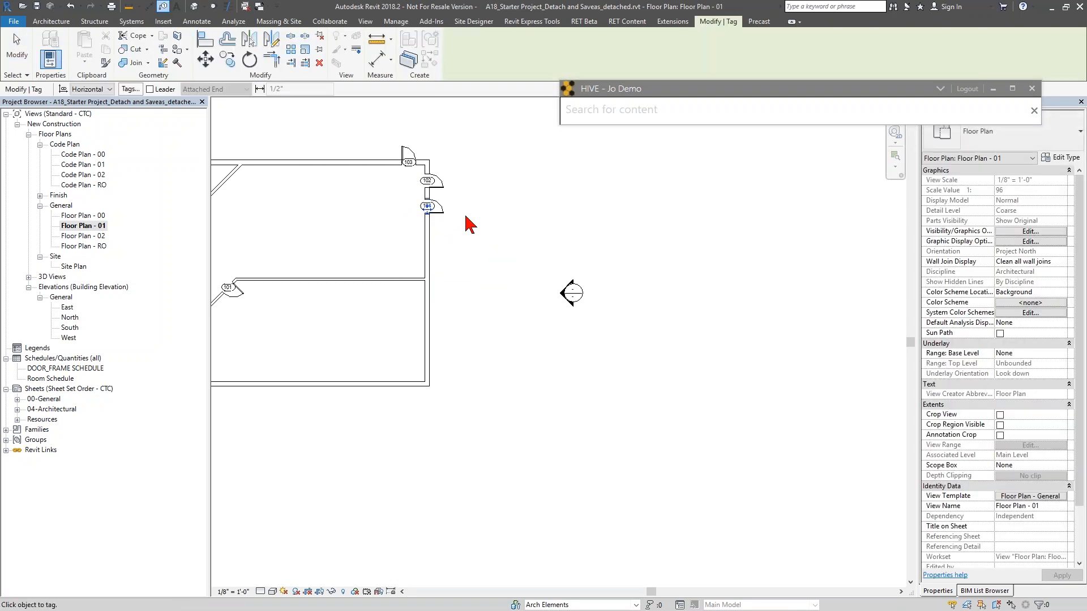
{"action": "key", "text": "Escape"}
{"action": "scroll", "coordinate": [447, 218], "scroll_direction": "up", "scroll_amount": 3}
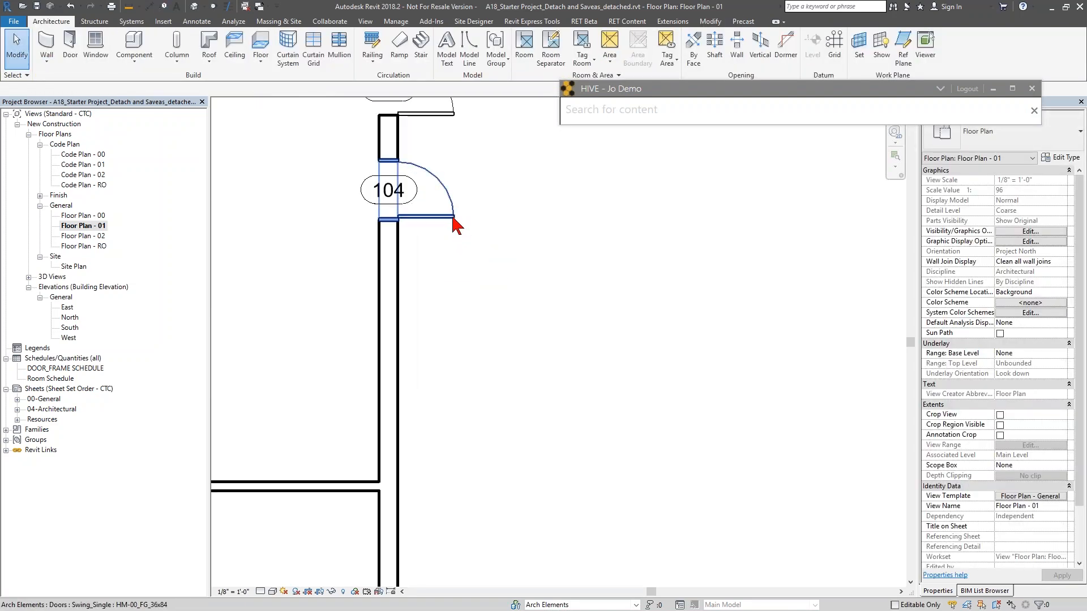
- Review the newly placed door's properties and open the DOOR_FRAME SCHEDULE view
{"action": "left_click", "coordinate": [456, 225]}
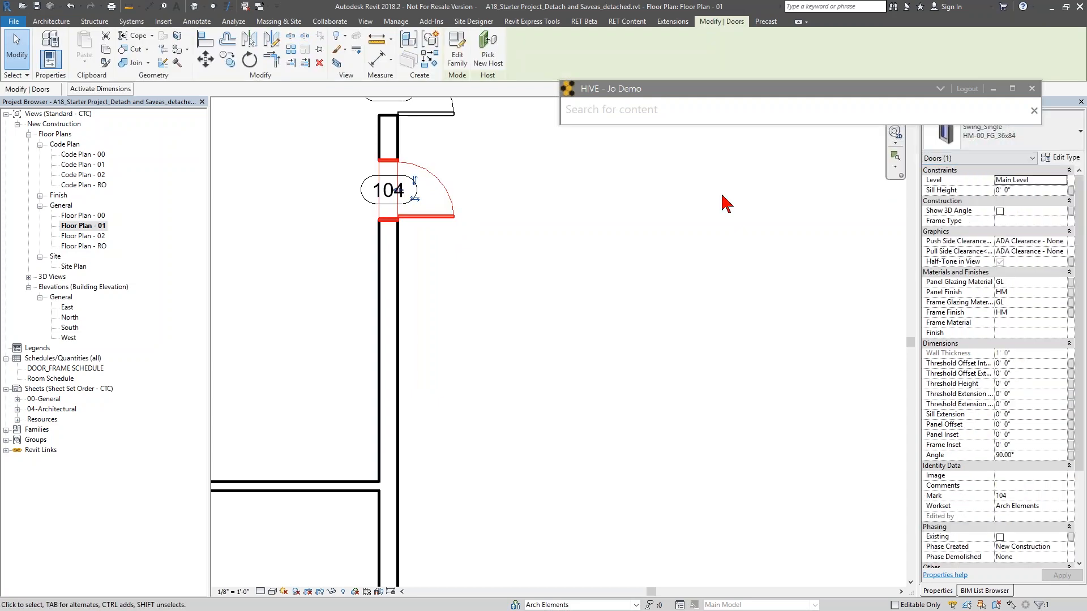
{"action": "left_click", "coordinate": [647, 226]}
{"action": "double_click", "coordinate": [71, 369]}
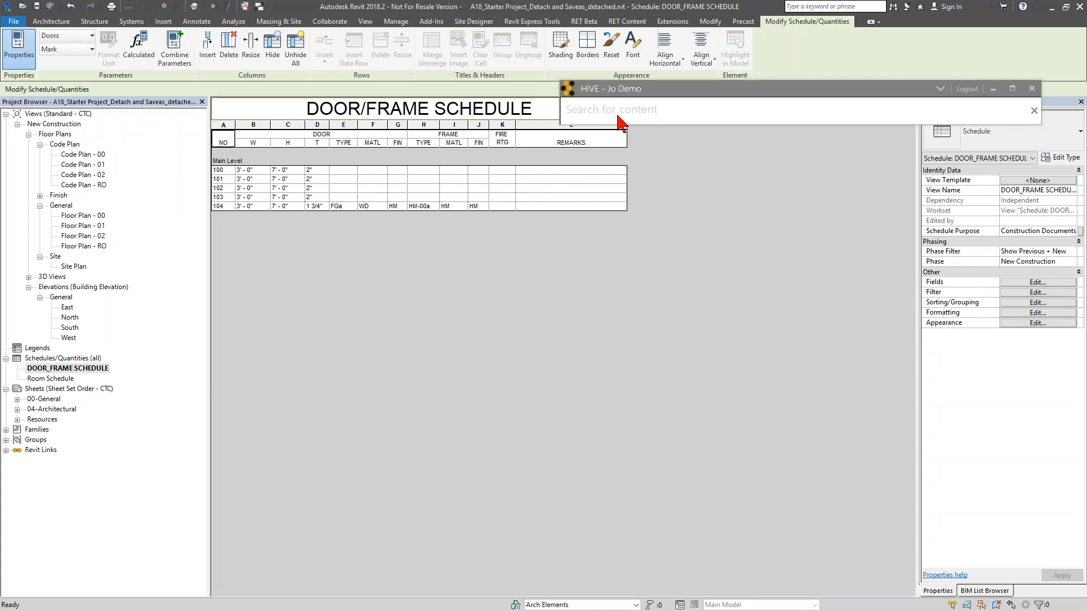
- Expand the HIVE panel, clear the search filters and search for "shared"
{"action": "left_click", "coordinate": [940, 89]}
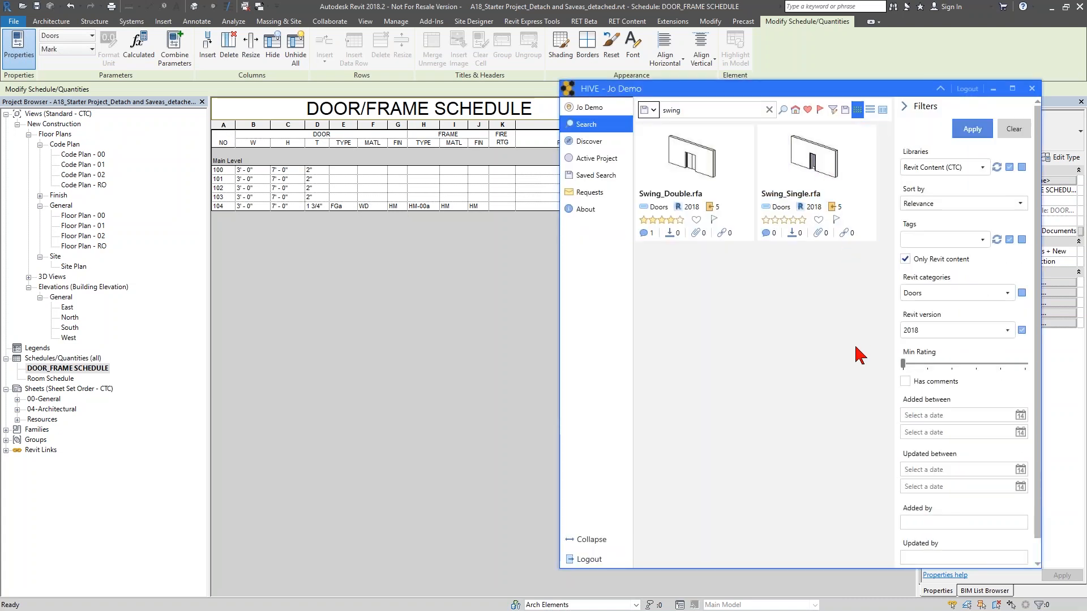
{"action": "left_click", "coordinate": [702, 169]}
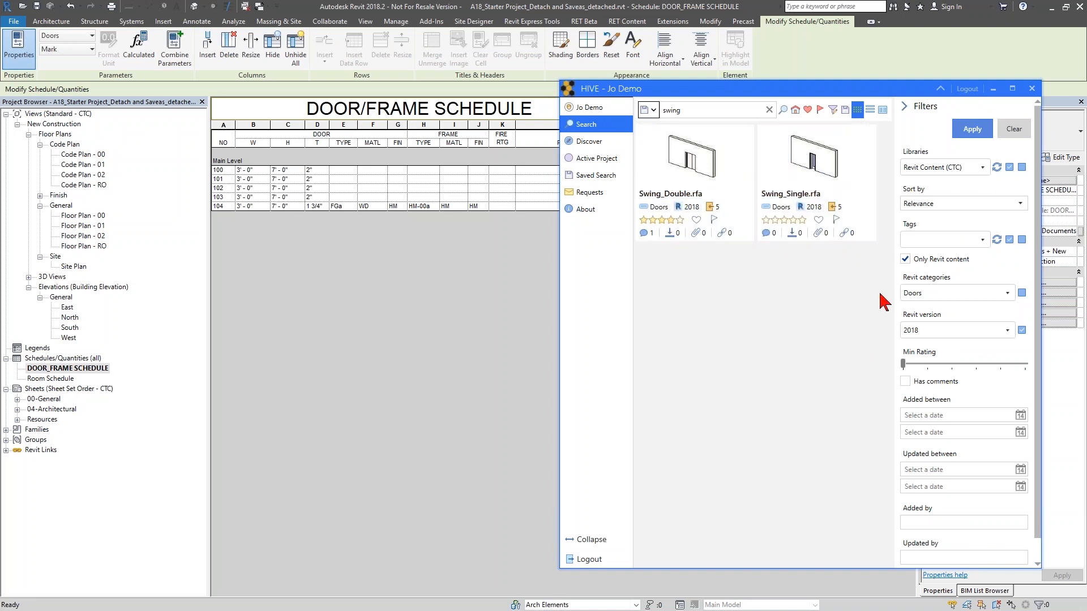
{"action": "left_click", "coordinate": [1016, 131]}
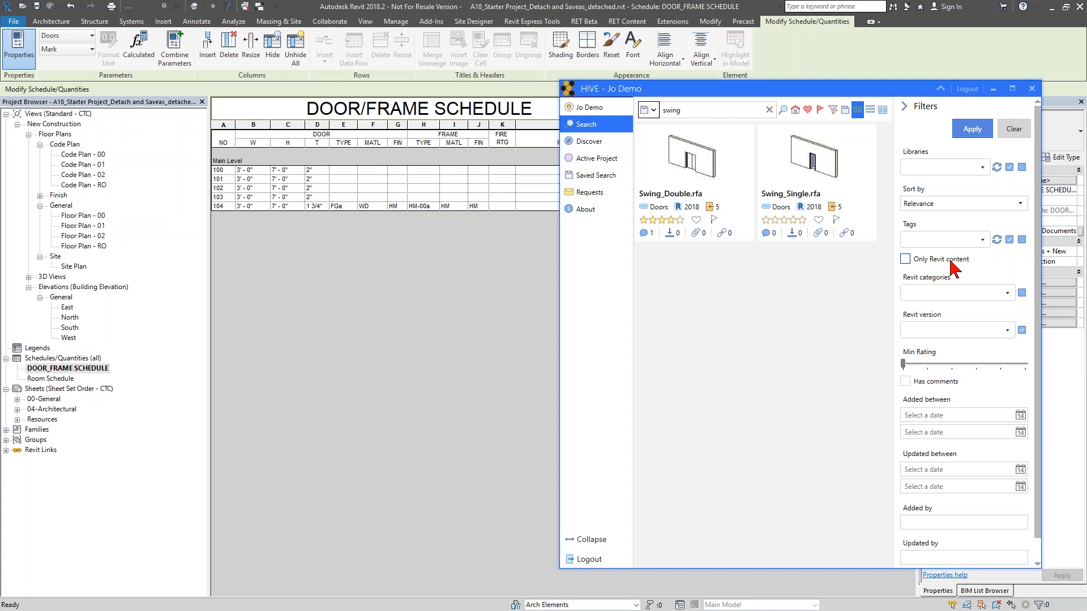
{"action": "left_click_drag", "start_coordinate": [699, 110], "coordinate": [641, 121]}
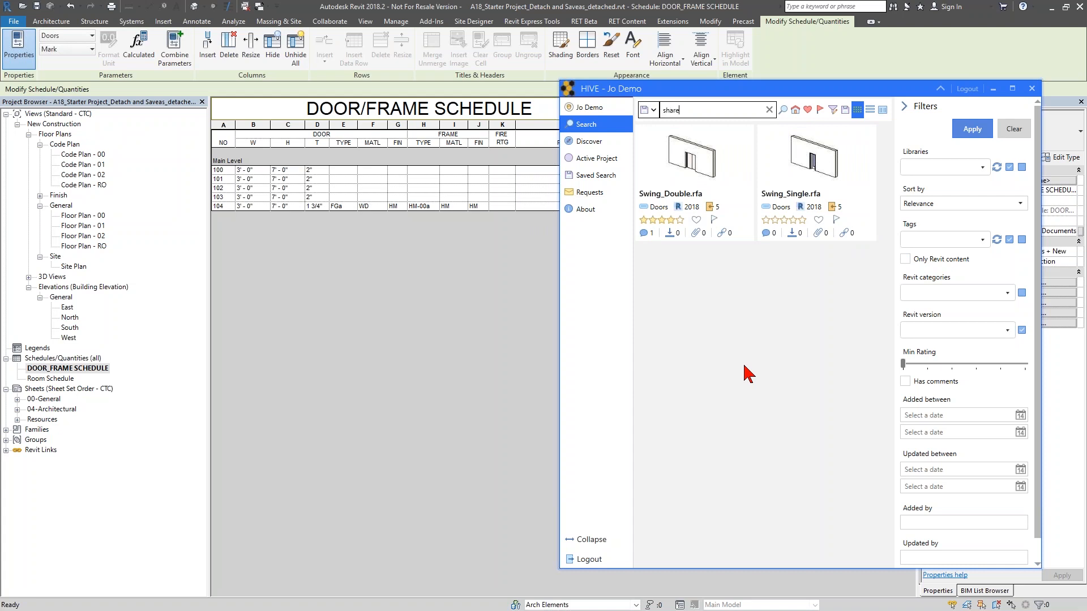
{"action": "key", "text": "Return"}
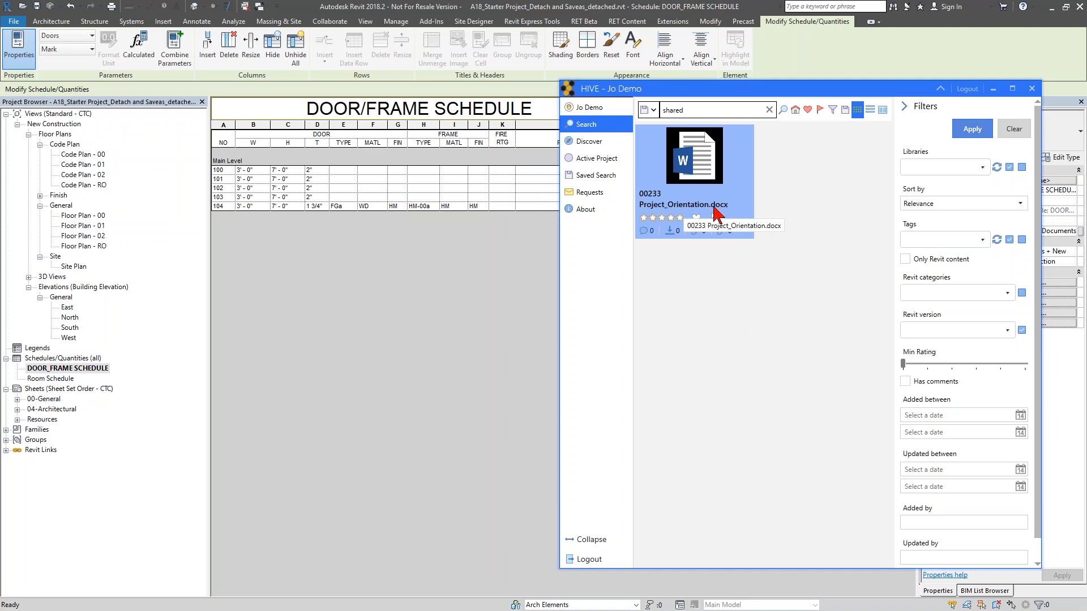
- Open the Project_Orientation.docx result, scroll through the document and close it
{"action": "left_click_drag", "start_coordinate": [666, 210], "coordinate": [711, 211]}
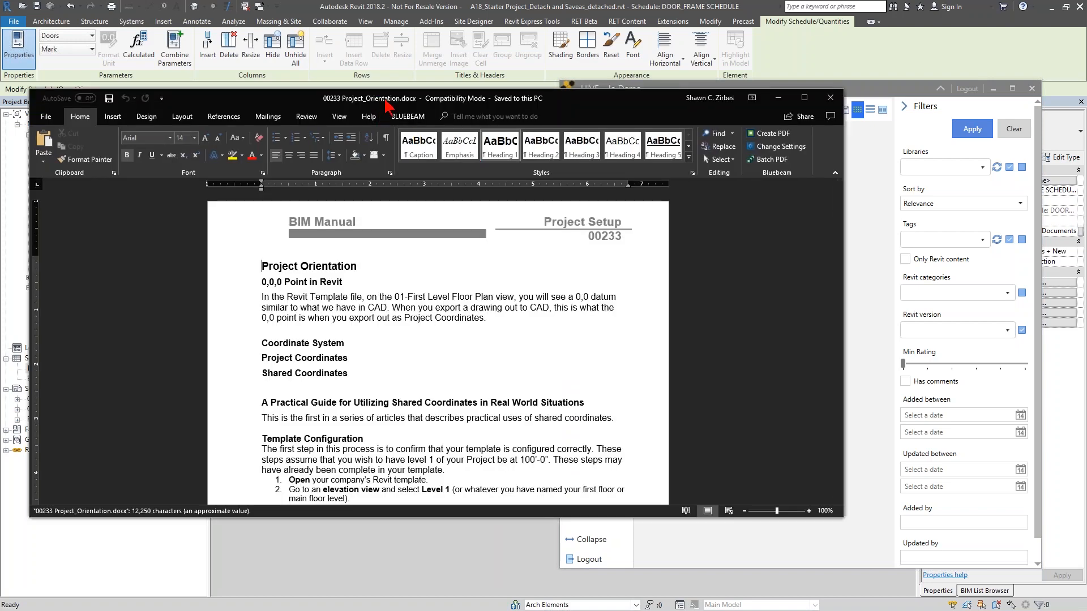
{"action": "scroll", "coordinate": [383, 294], "scroll_direction": "down", "scroll_amount": 3}
{"action": "scroll", "coordinate": [383, 294], "scroll_direction": "up", "scroll_amount": 3}
{"action": "scroll", "coordinate": [383, 294], "scroll_direction": "down", "scroll_amount": 10}
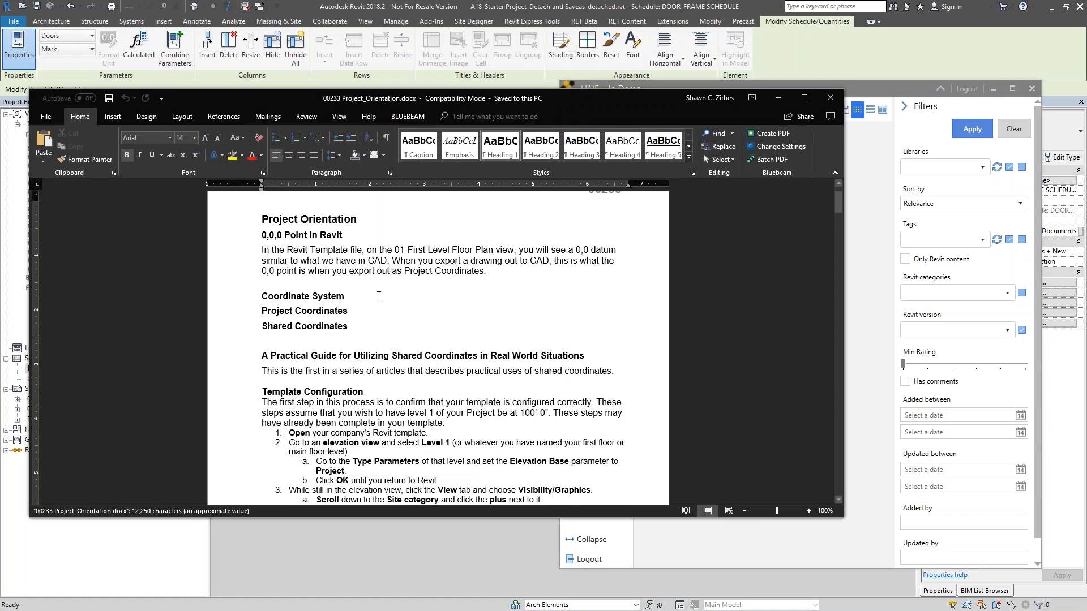
{"action": "scroll", "coordinate": [360, 390], "scroll_direction": "down", "scroll_amount": 15}
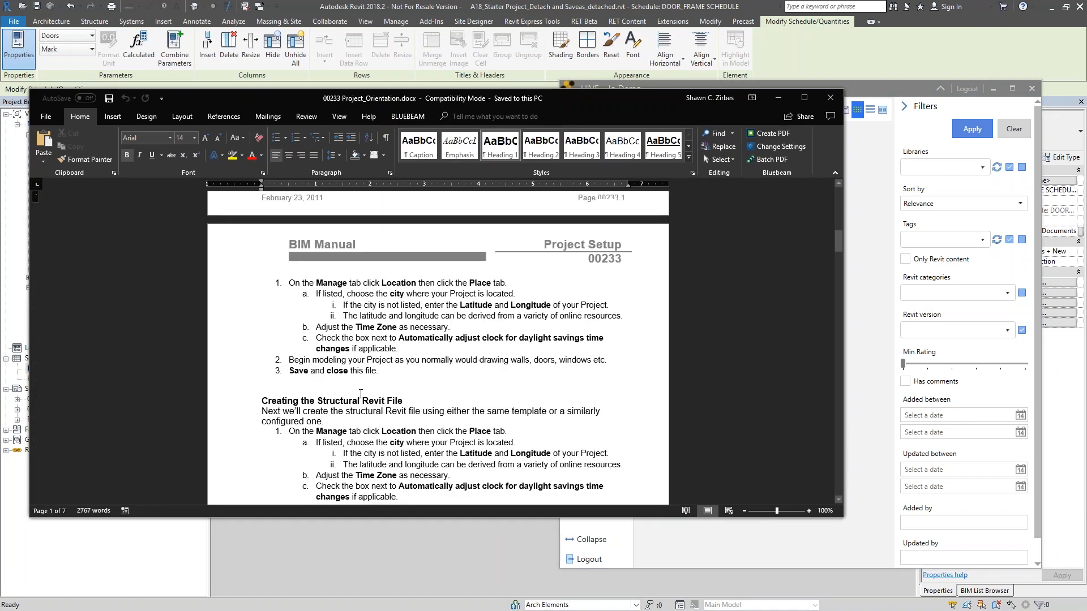
{"action": "scroll", "coordinate": [448, 298], "scroll_direction": "down", "scroll_amount": 15}
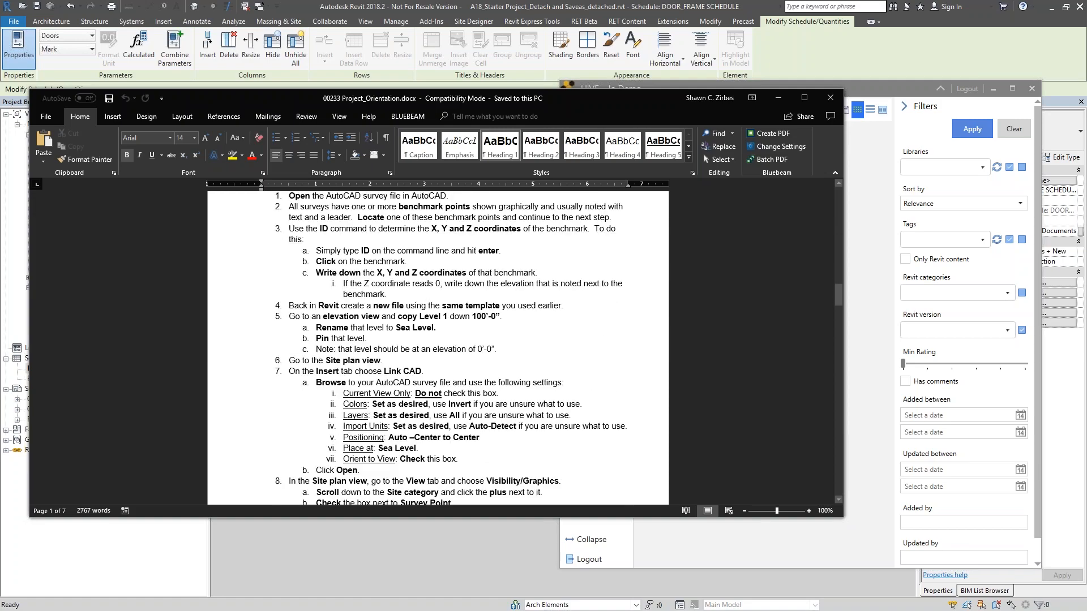
{"action": "scroll", "coordinate": [387, 434], "scroll_direction": "down", "scroll_amount": 11}
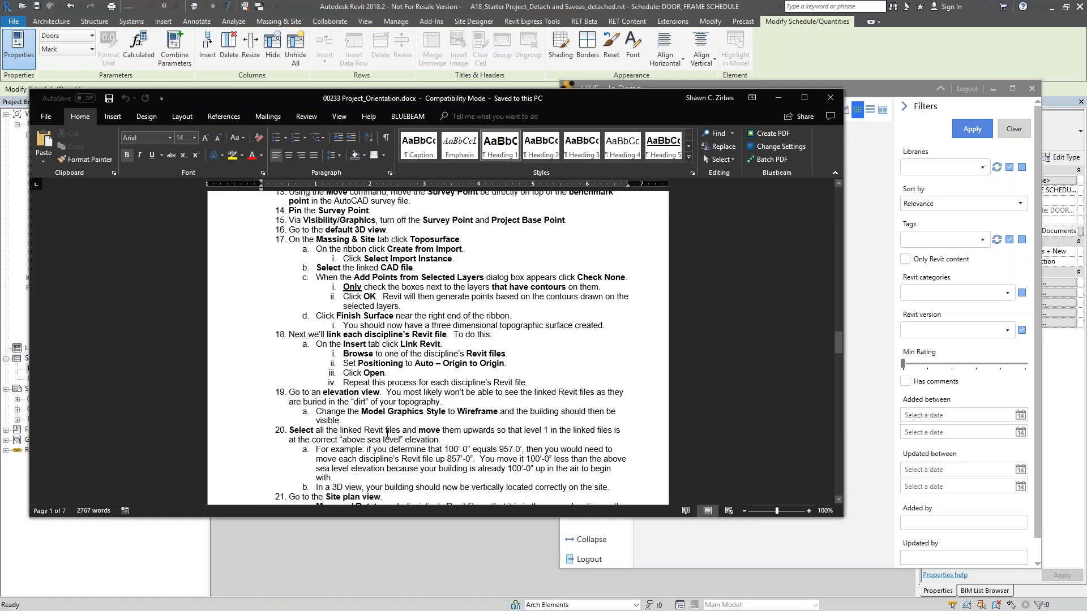
{"action": "left_click", "coordinate": [835, 100]}
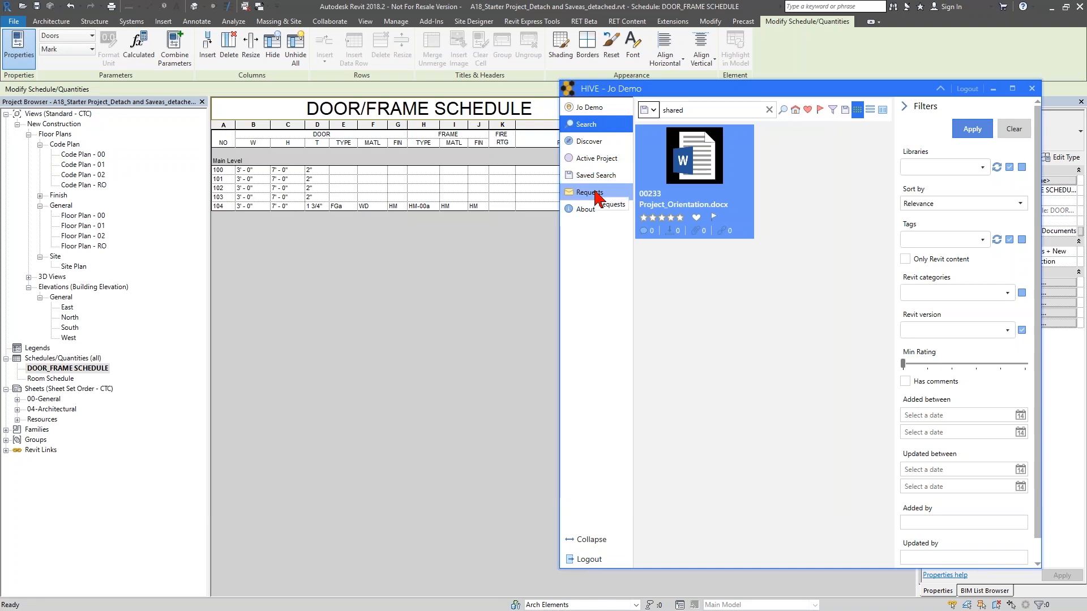
- Open the HIVE Requests page and start a new request
{"action": "left_click", "coordinate": [593, 193]}
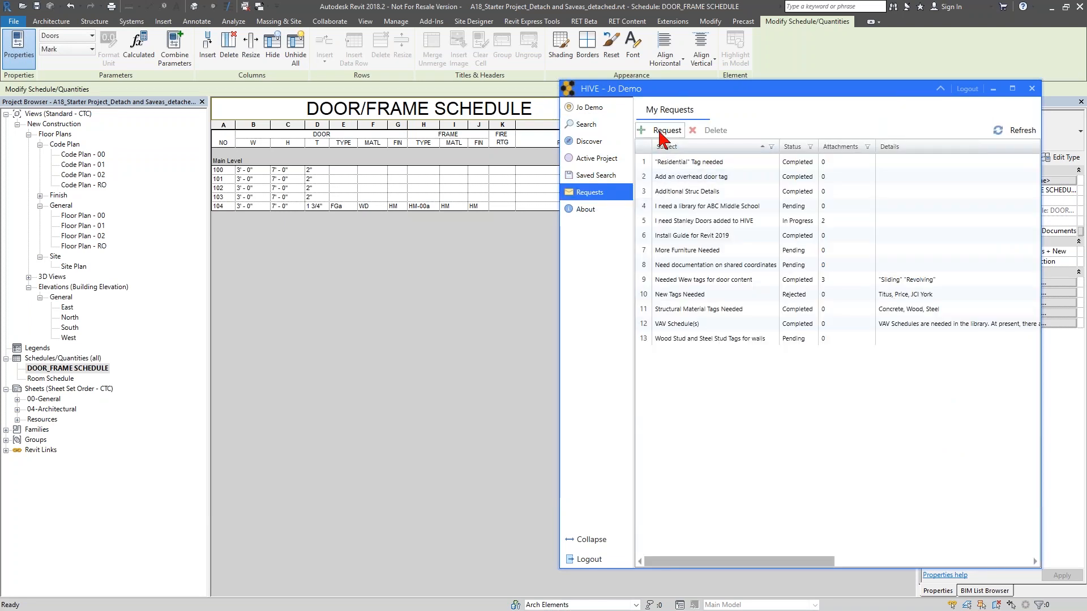
{"action": "left_click", "coordinate": [662, 131]}
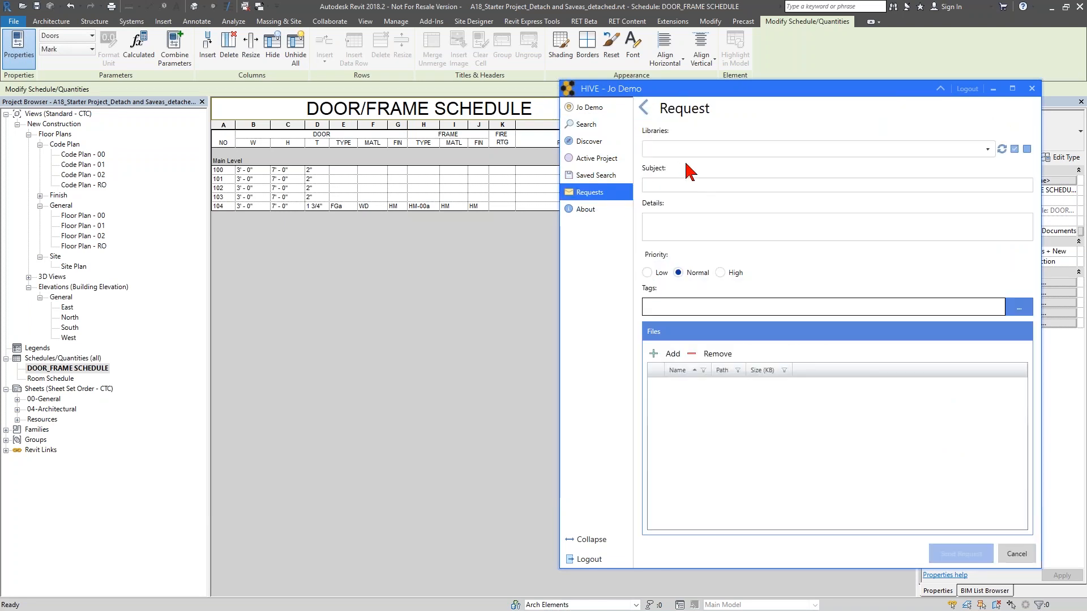
{"action": "left_click", "coordinate": [643, 110]}
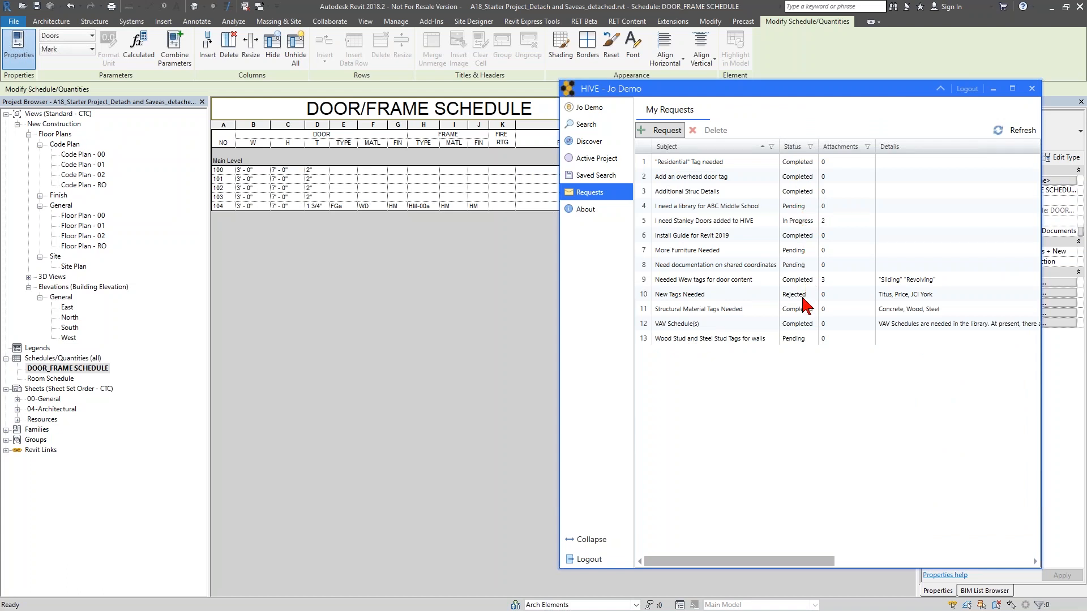
{"action": "left_click", "coordinate": [657, 136]}
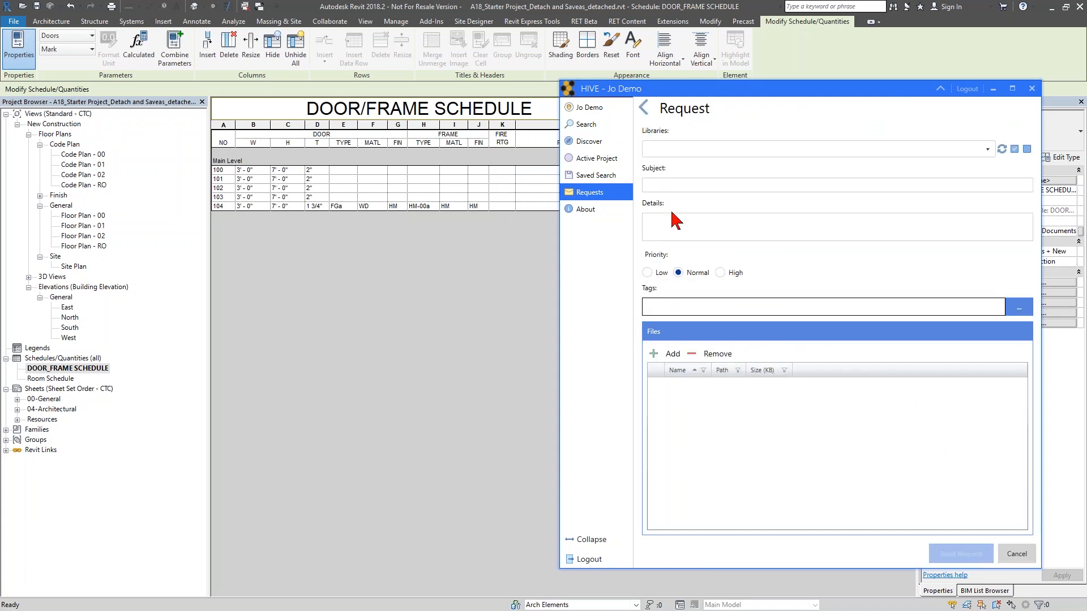
- Set the request library to Standards and Proceedures and the subject to "I need Additional Shred Coordinates Documentation"
{"action": "left_click", "coordinate": [670, 152]}
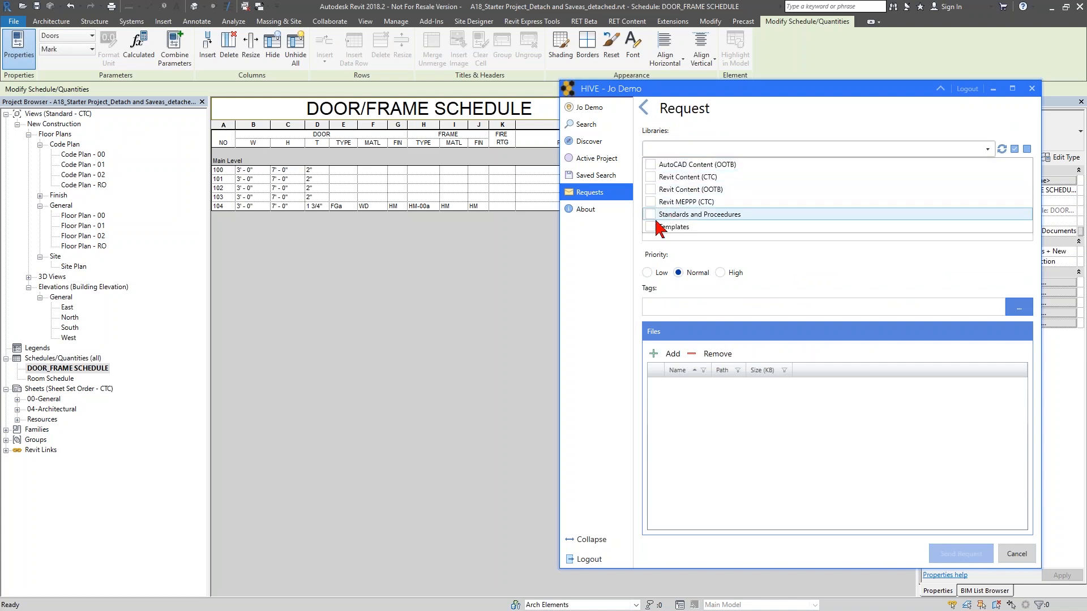
{"action": "left_click", "coordinate": [761, 261]}
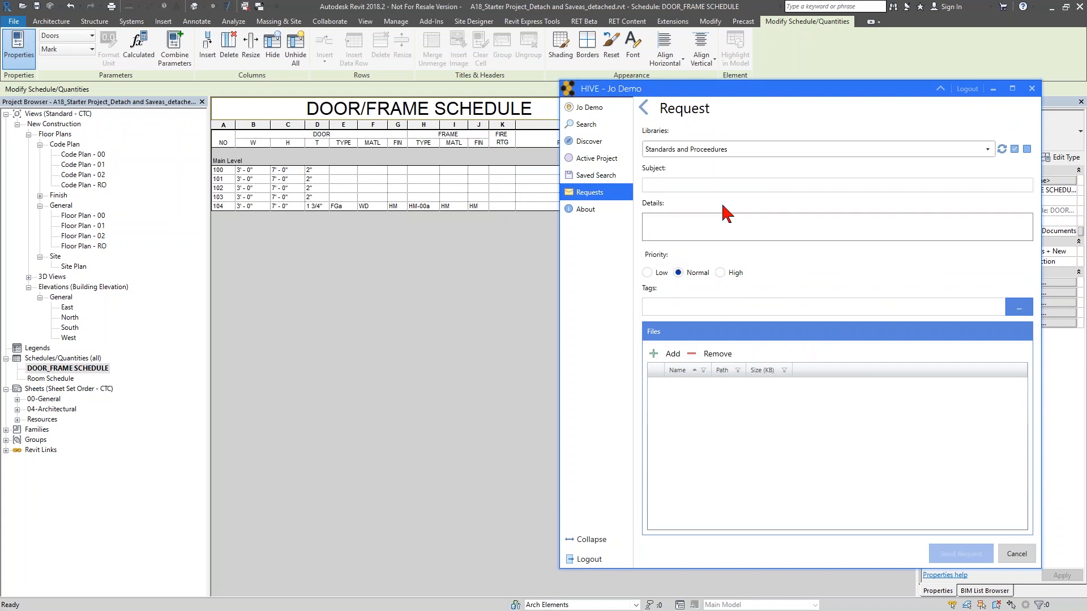
{"action": "left_click", "coordinate": [712, 186]}
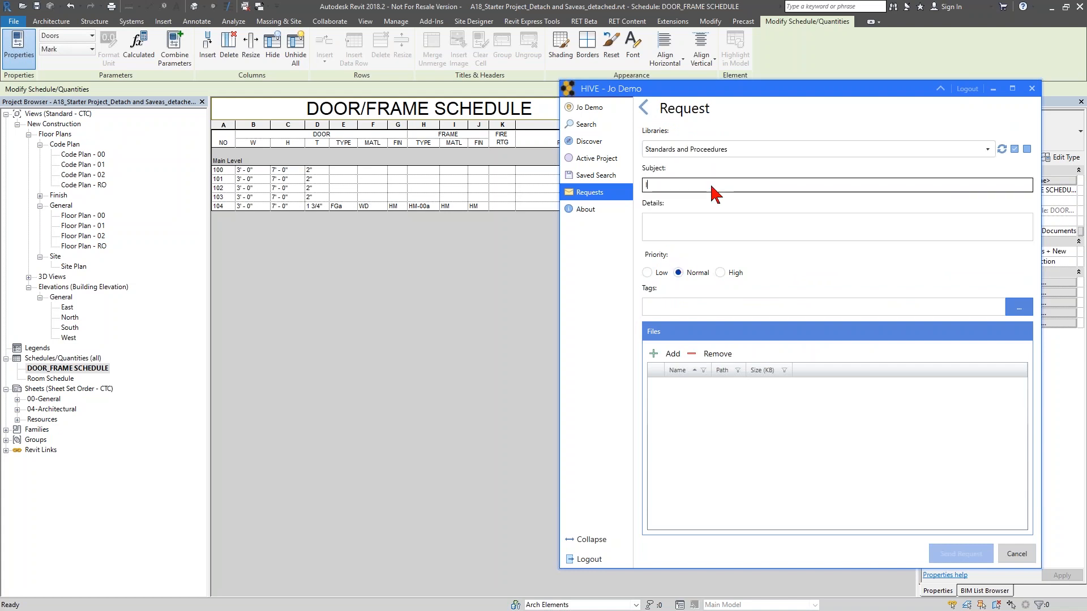
{"action": "type", "text": "I need Addit"}
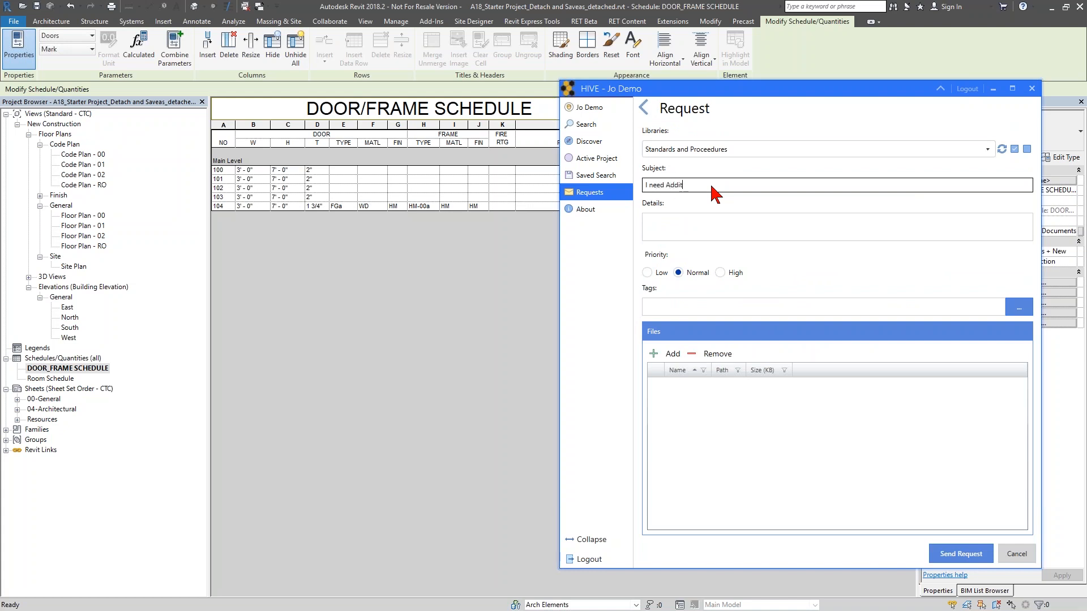
{"action": "type", "text": "ional Shared Coordinates Documentation"}
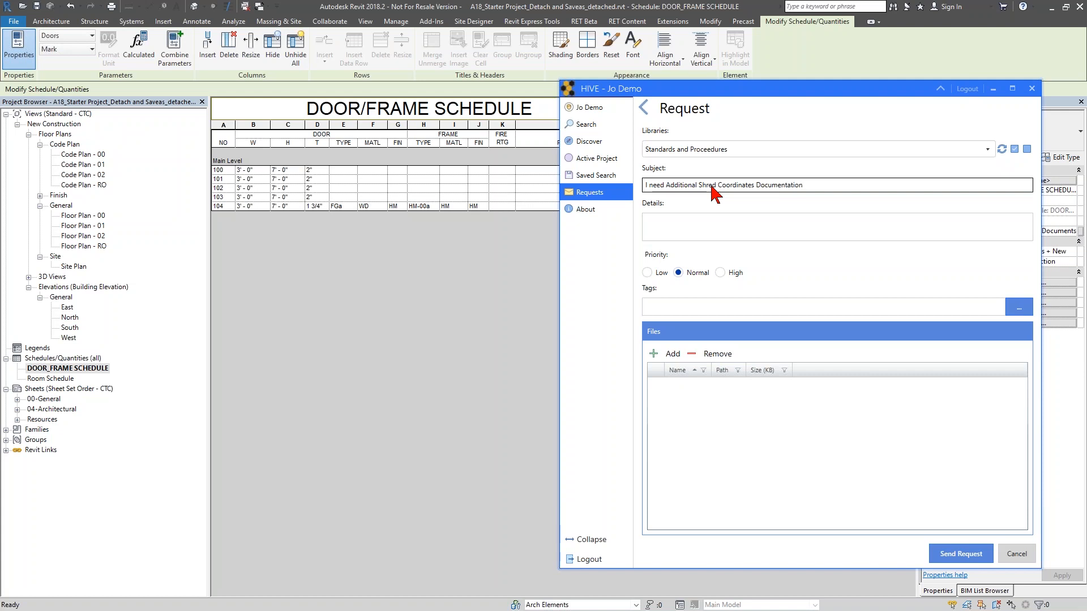
{"action": "key", "text": "Tab"}
- Attach the 00300, 00301, 00302 and 00304 PDFs from Desktop\Standards\BIM Manual to the request
{"action": "left_click", "coordinate": [672, 406]}
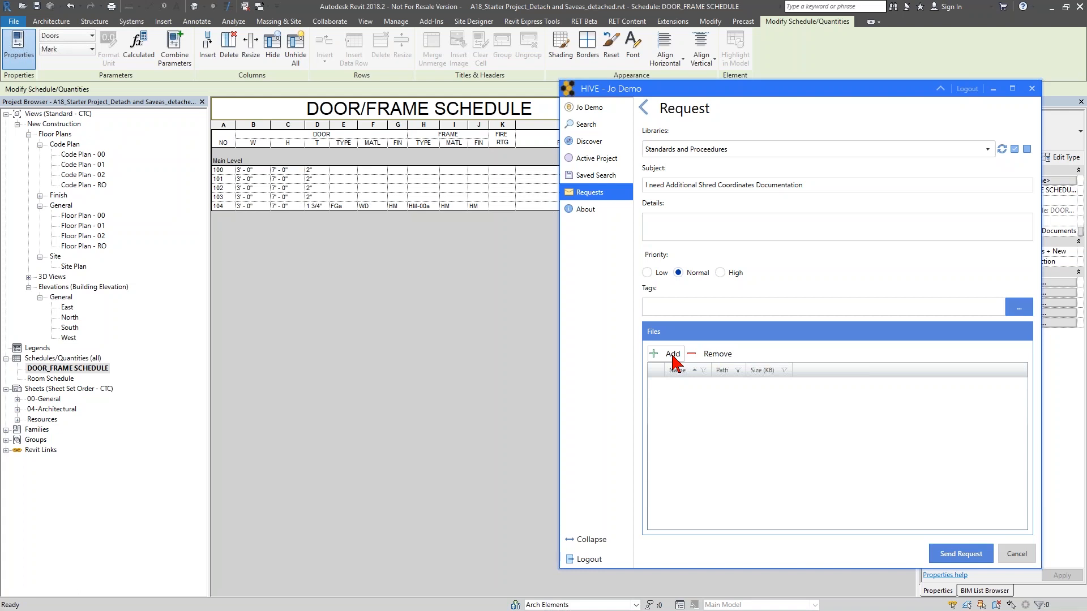
{"action": "left_click", "coordinate": [674, 357]}
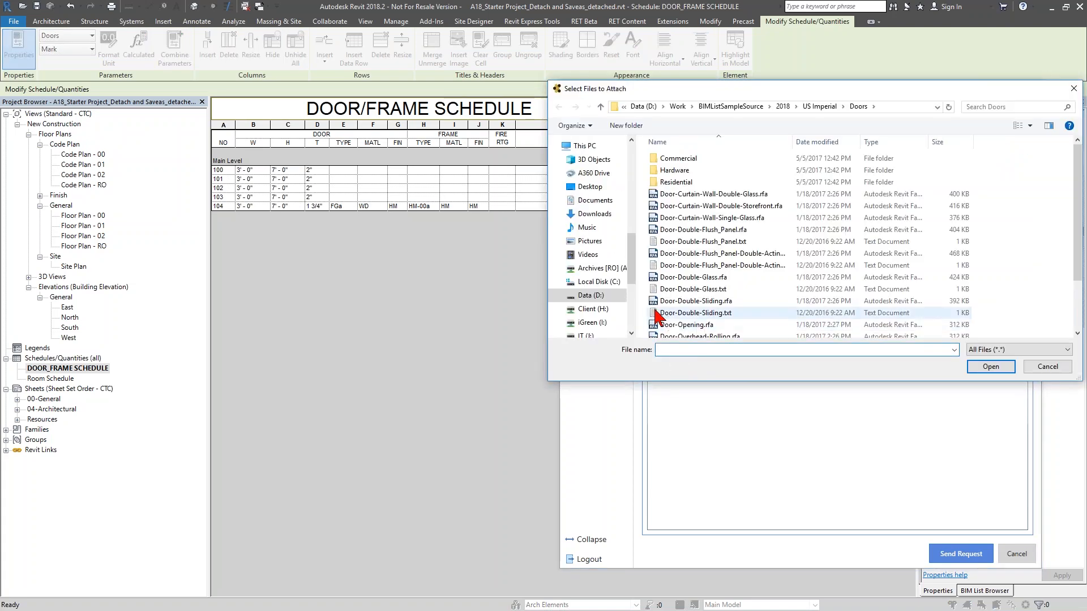
{"action": "left_click", "coordinate": [602, 281]}
{"action": "left_click", "coordinate": [609, 191]}
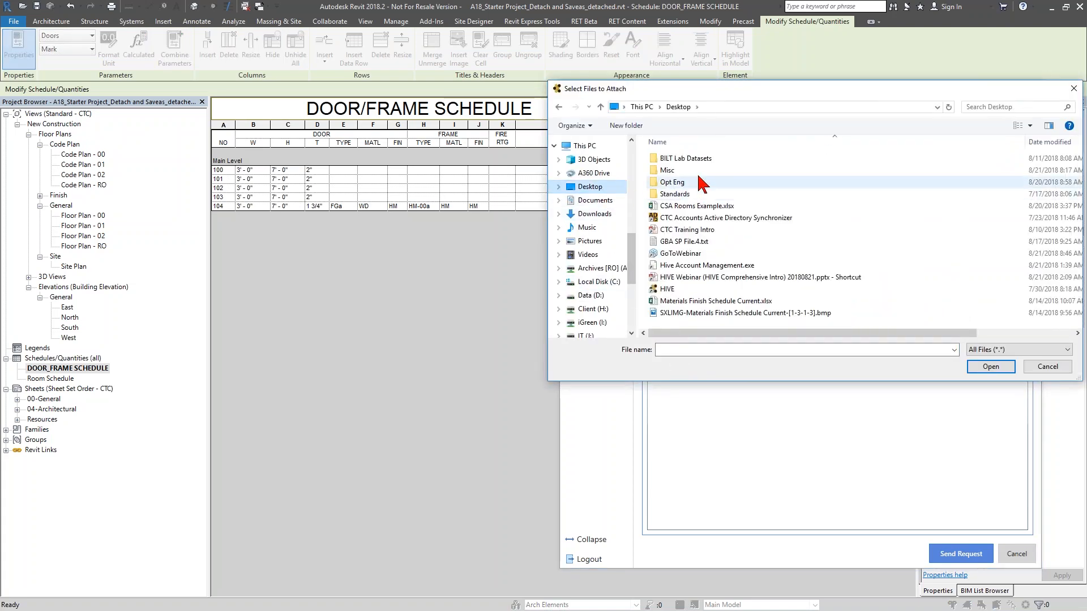
{"action": "double_click", "coordinate": [687, 207]}
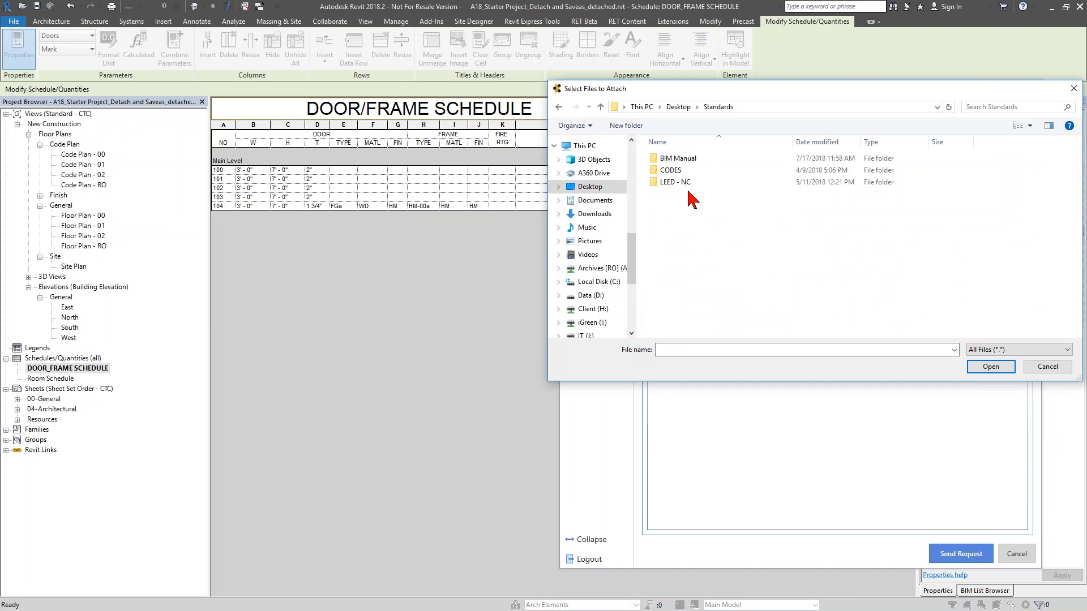
{"action": "double_click", "coordinate": [691, 159]}
{"action": "scroll", "coordinate": [713, 235], "scroll_direction": "down", "scroll_amount": 3}
{"action": "scroll", "coordinate": [713, 235], "scroll_direction": "down", "scroll_amount": 2}
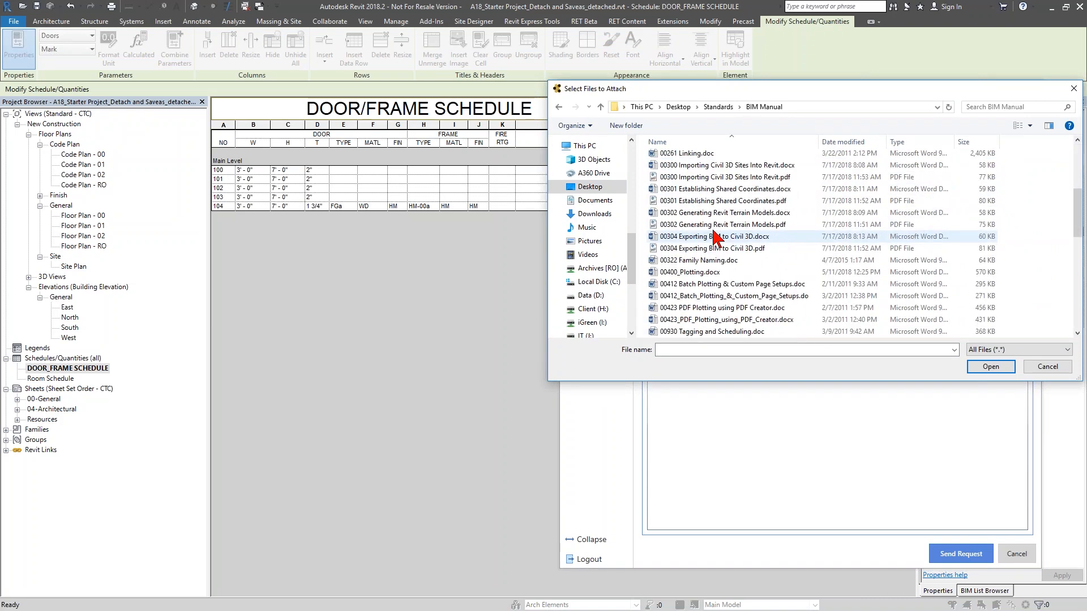
{"action": "left_click", "coordinate": [710, 202]}
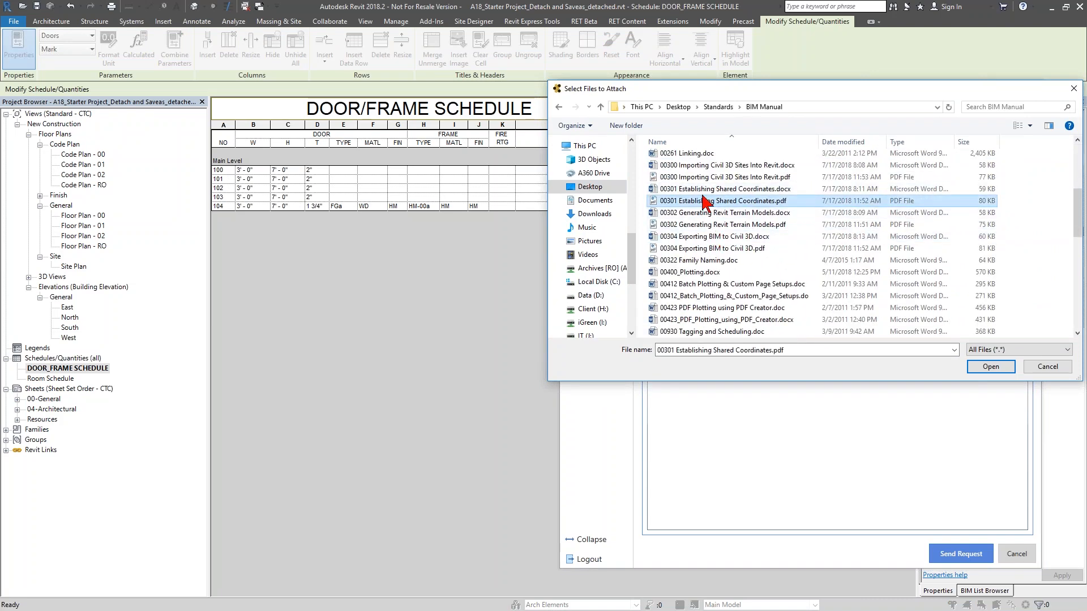
{"action": "left_click", "coordinate": [701, 177], "text": "ctrl"}
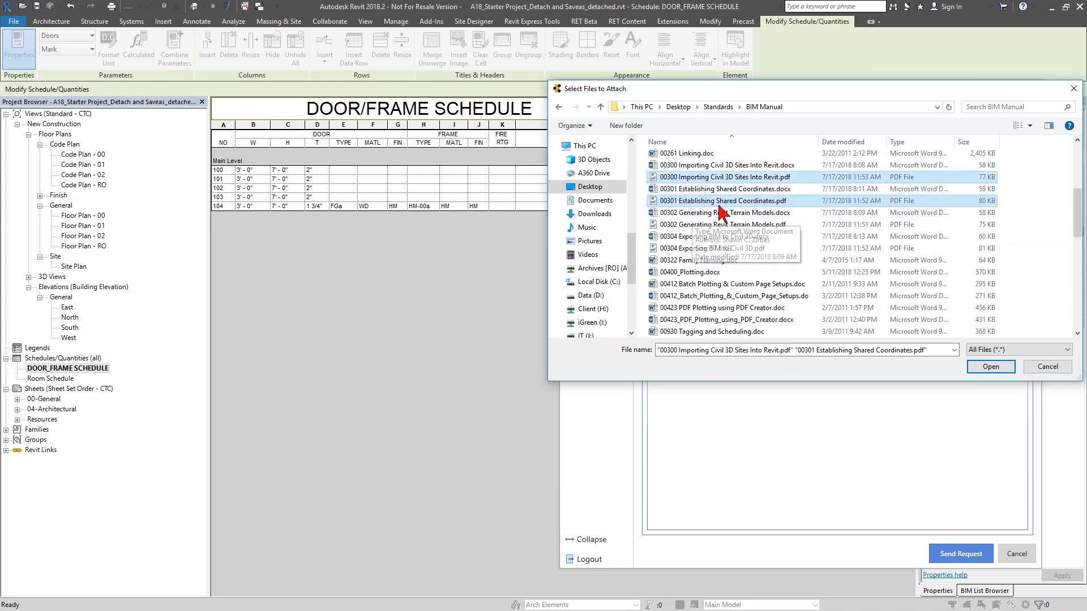
{"action": "left_click", "coordinate": [716, 225], "text": "ctrl"}
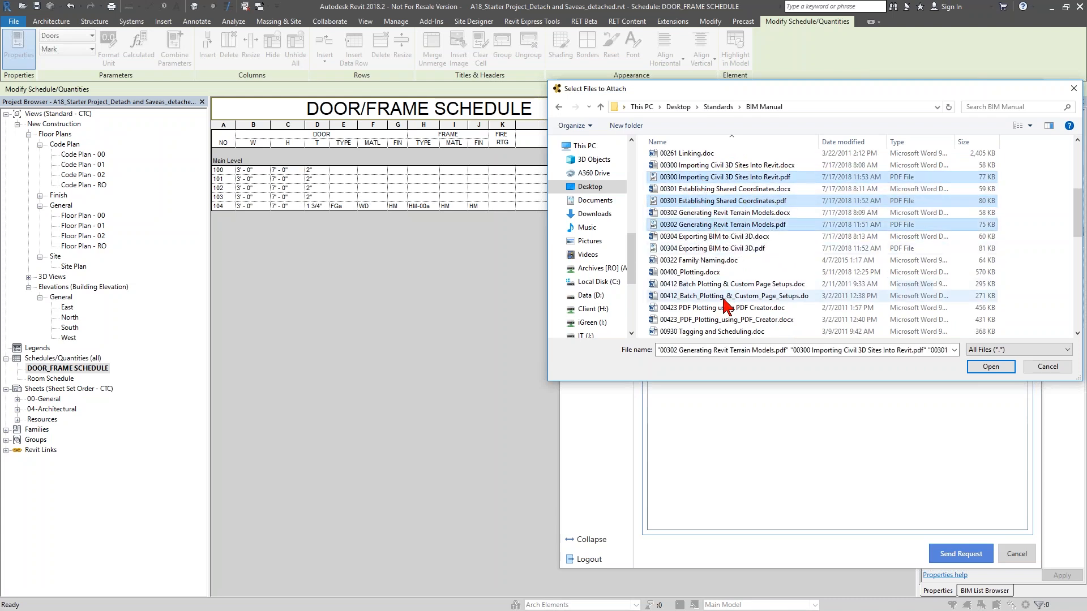
{"action": "left_click", "coordinate": [730, 249], "text": "ctrl"}
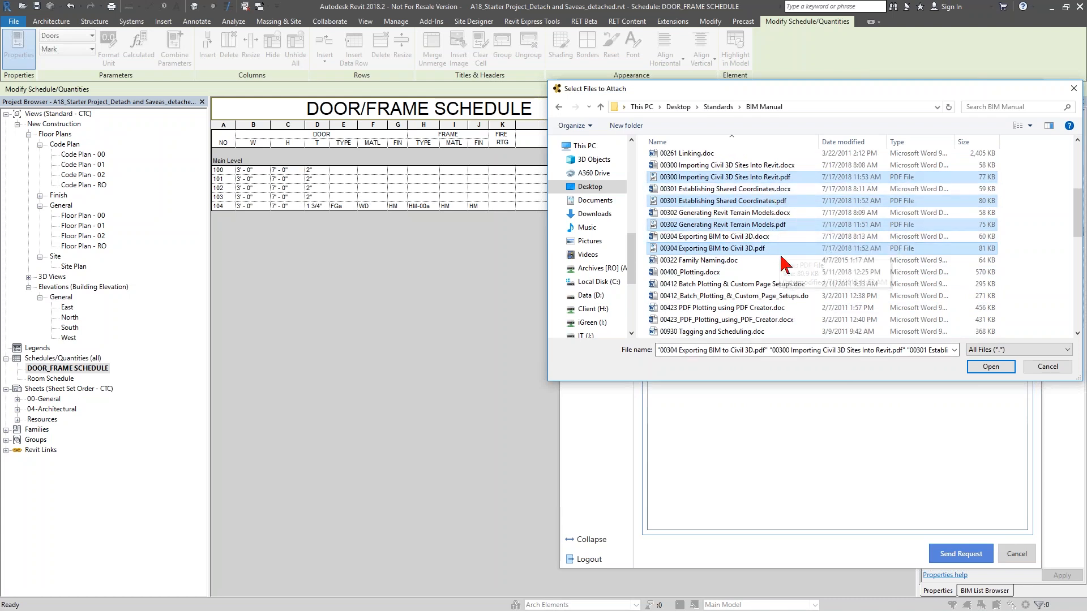
{"action": "left_click", "coordinate": [989, 366]}
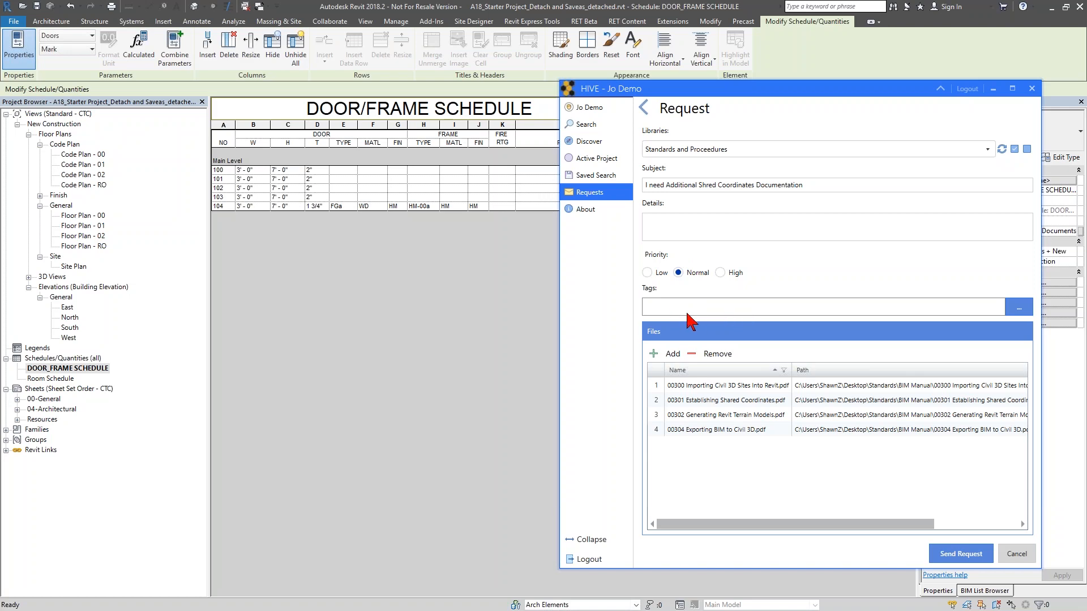
- Send the request without assigning any tags
{"action": "left_click", "coordinate": [1017, 312]}
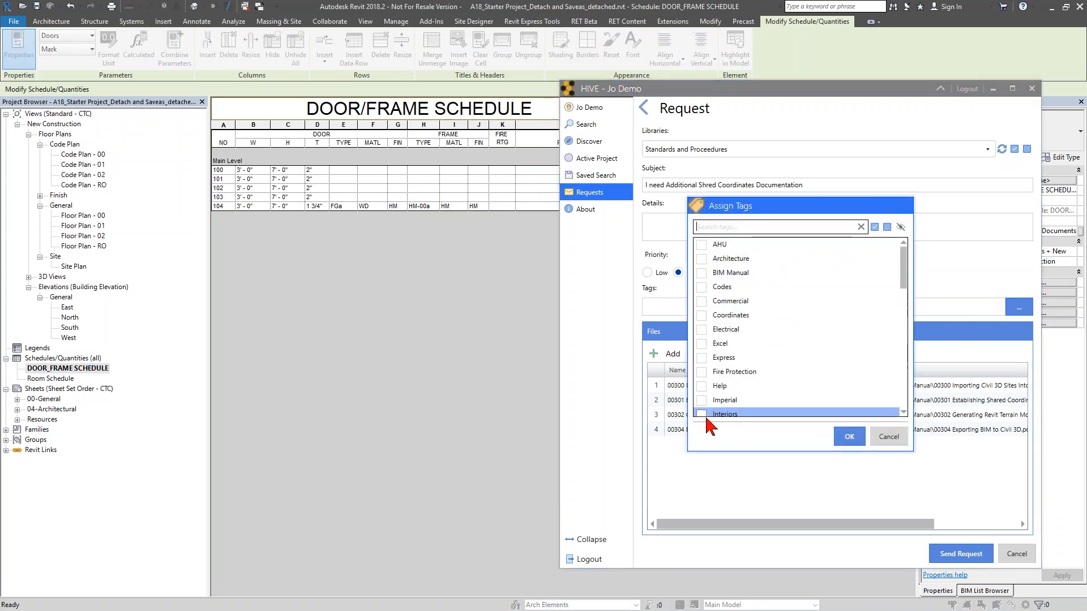
{"action": "left_click", "coordinate": [889, 436]}
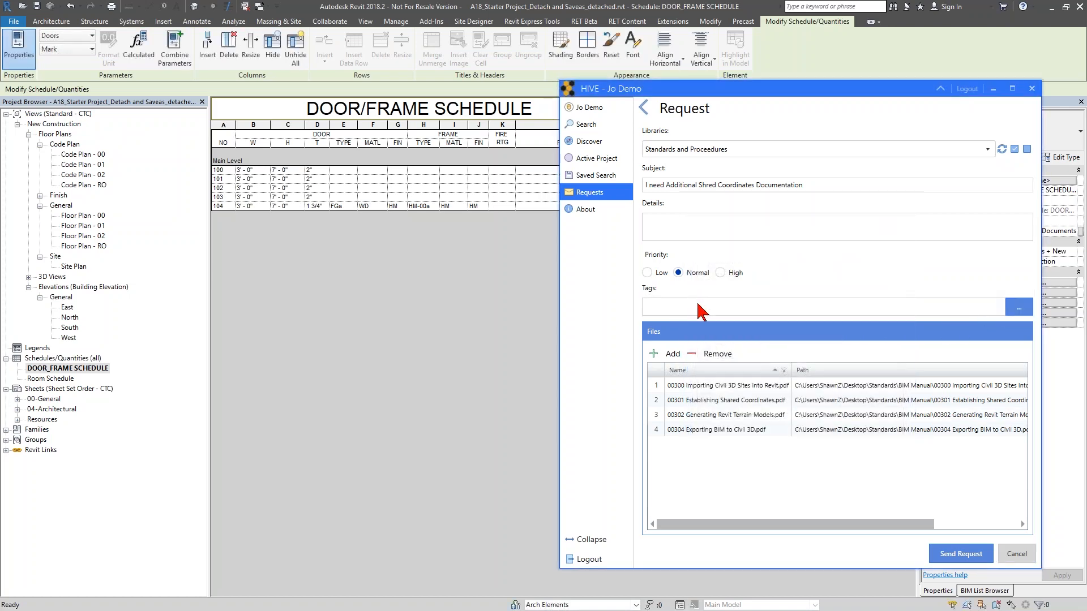
{"action": "left_click", "coordinate": [960, 556]}
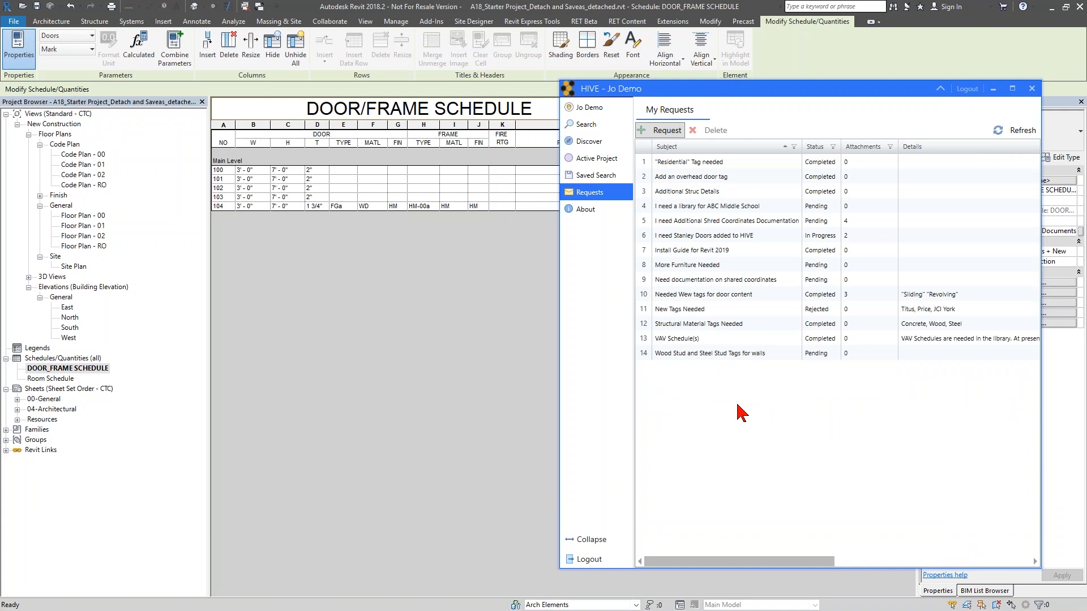
- Log out and sign back in as the administrator account by replacing the user name in the email address
{"action": "left_click", "coordinate": [964, 90]}
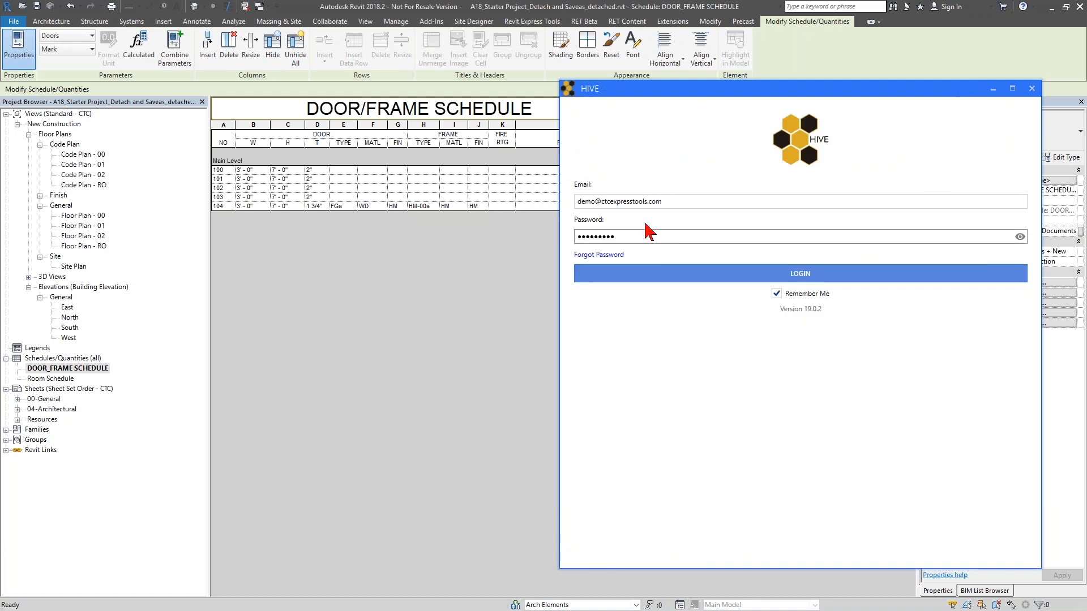
{"action": "left_click", "coordinate": [593, 202]}
{"action": "double_click", "coordinate": [575, 201]}
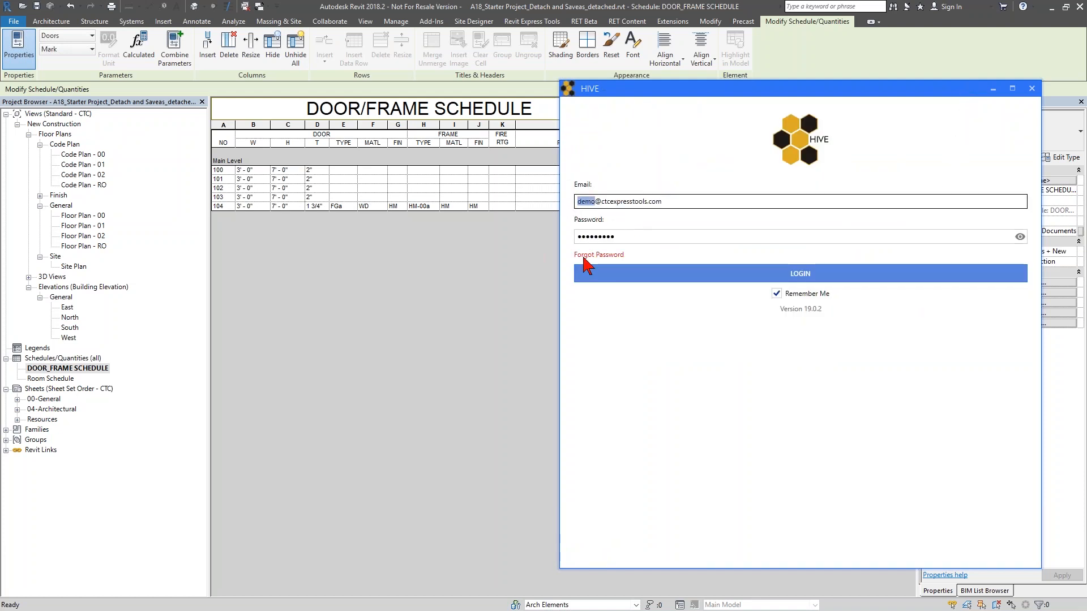
{"action": "type", "text": "shawnz"}
{"action": "left_click", "coordinate": [612, 274]}
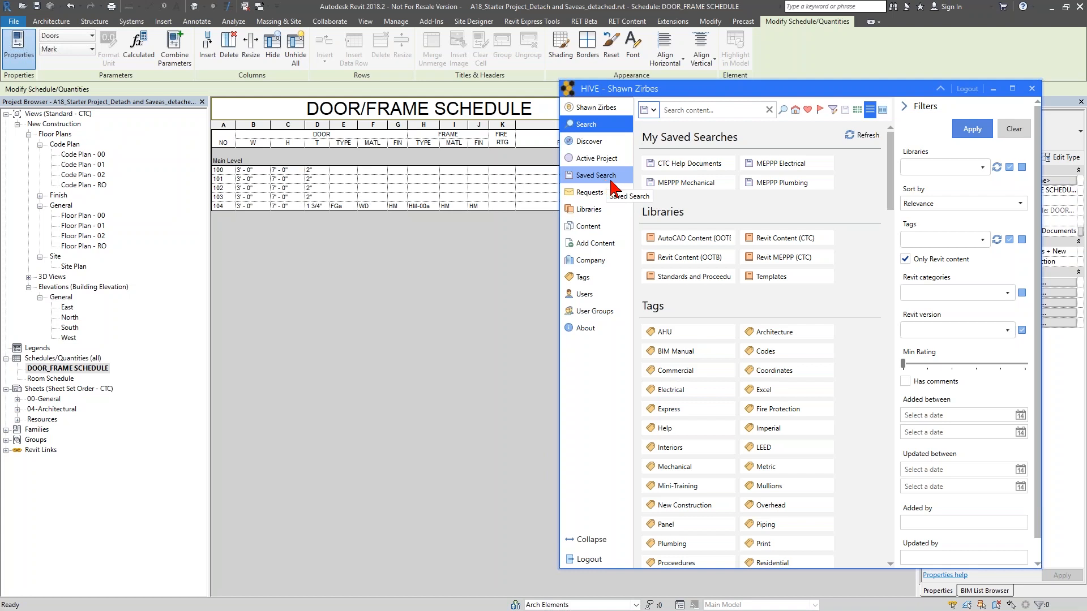
- Browse the saved searches list and open the Libraries page
{"action": "left_click", "coordinate": [649, 110]}
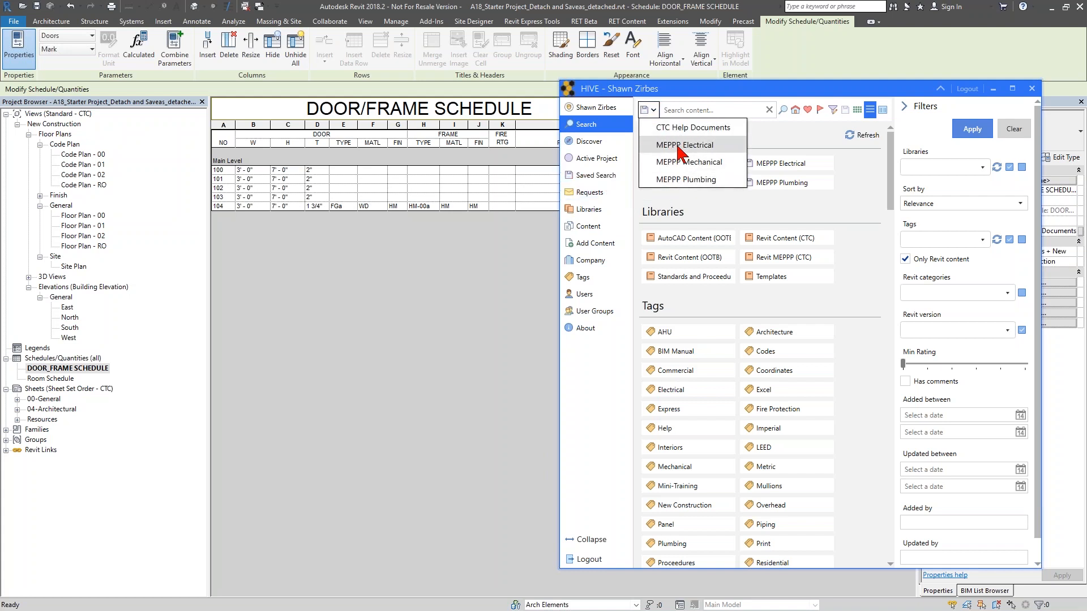
{"action": "left_click", "coordinate": [620, 354]}
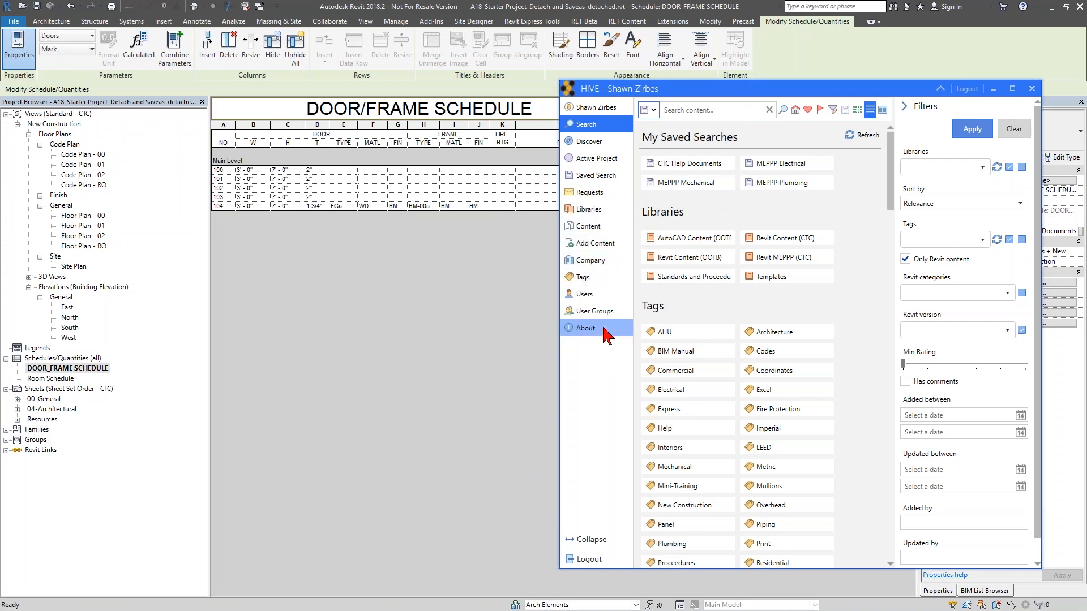
{"action": "left_click", "coordinate": [605, 214]}
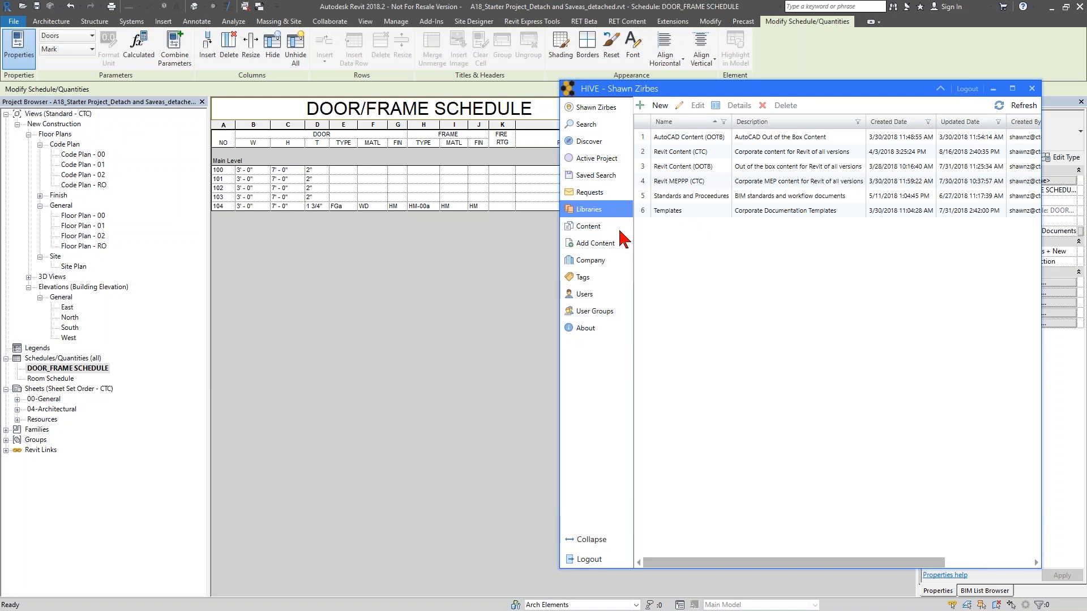
- Open Add Content's project item list and mark the Room Schedule for upload
{"action": "left_click", "coordinate": [595, 243]}
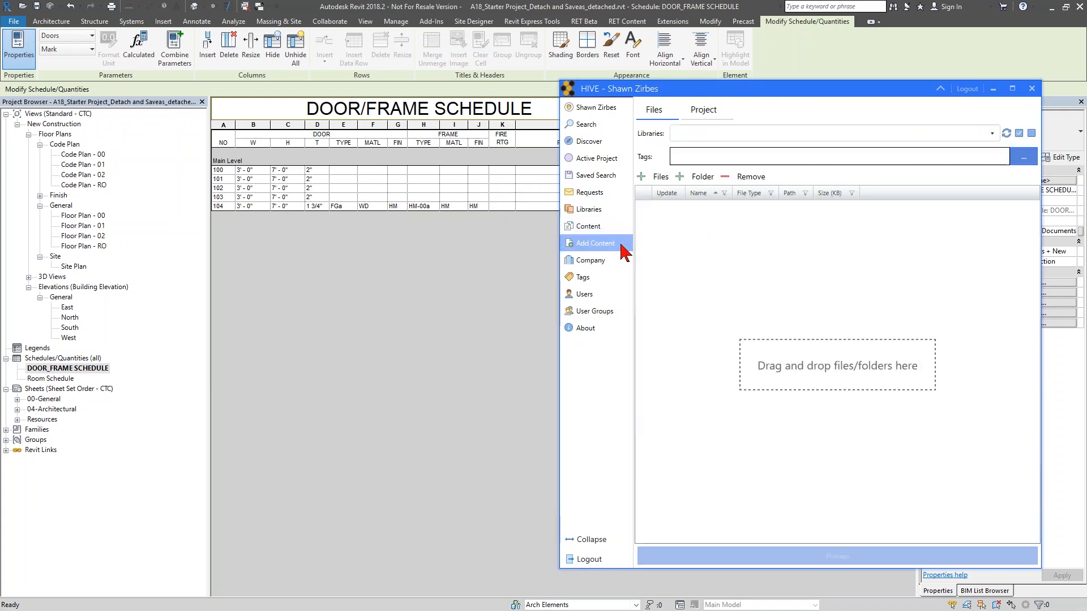
{"action": "left_click", "coordinate": [712, 114]}
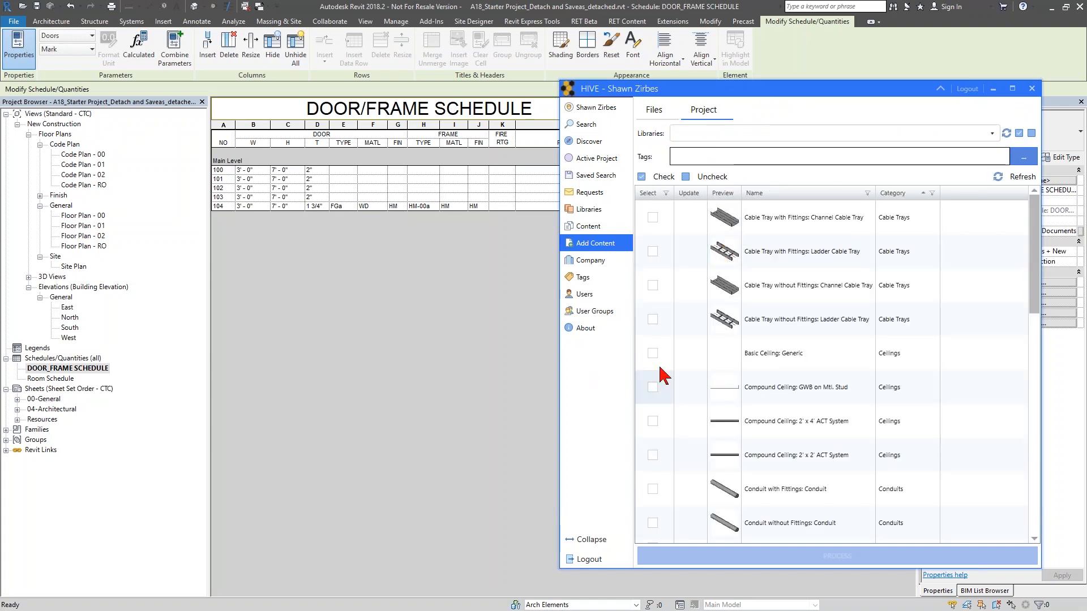
{"action": "scroll", "coordinate": [755, 347], "scroll_direction": "down", "scroll_amount": 10}
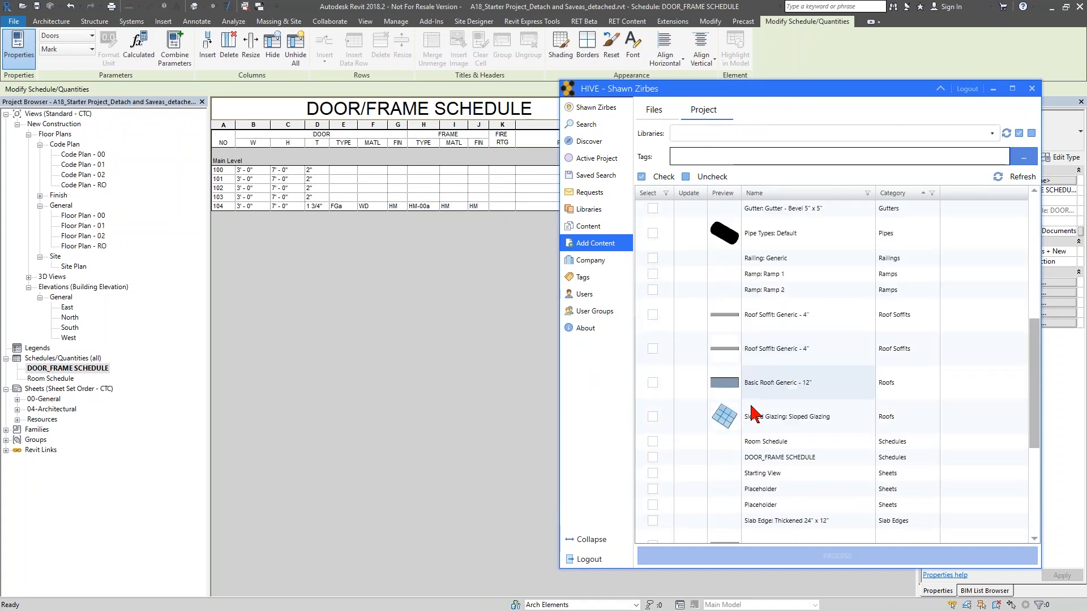
{"action": "scroll", "coordinate": [754, 416], "scroll_direction": "down", "scroll_amount": 5}
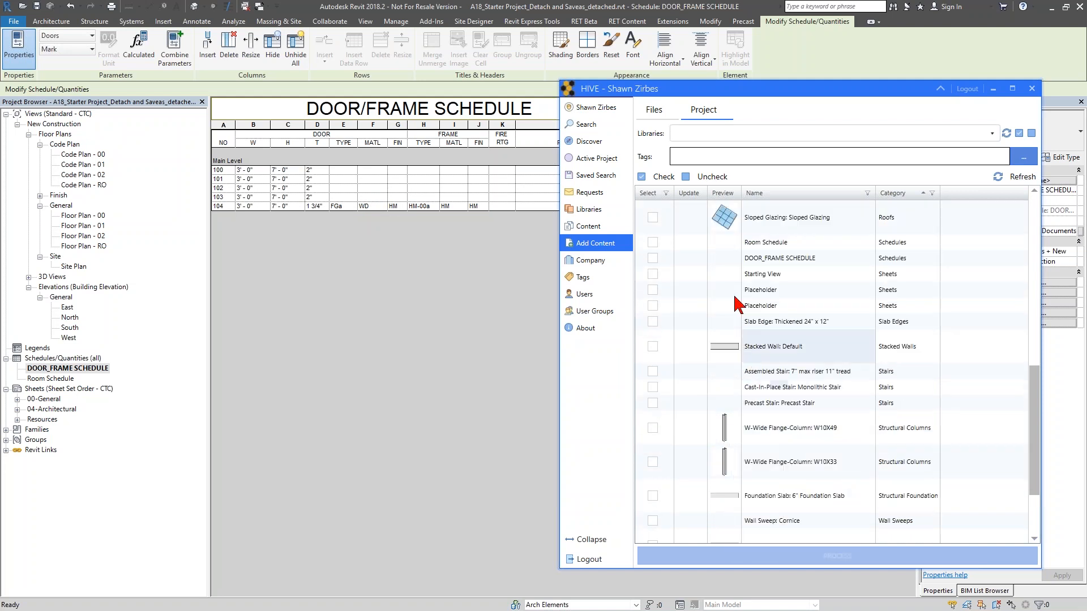
{"action": "left_click", "coordinate": [652, 258]}
{"action": "left_click", "coordinate": [652, 242]}
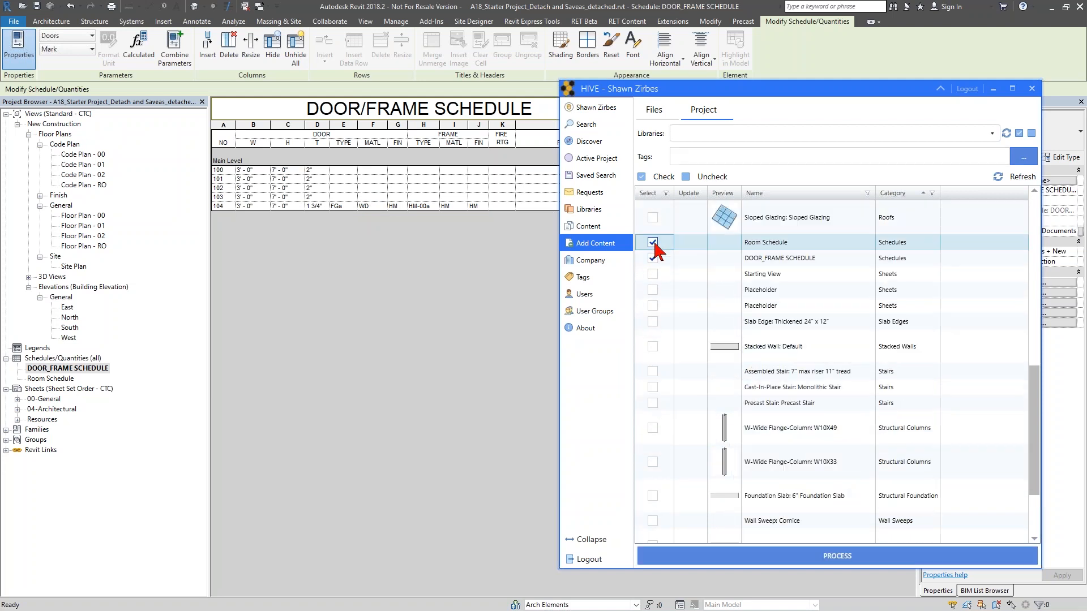
{"action": "left_click", "coordinate": [652, 258]}
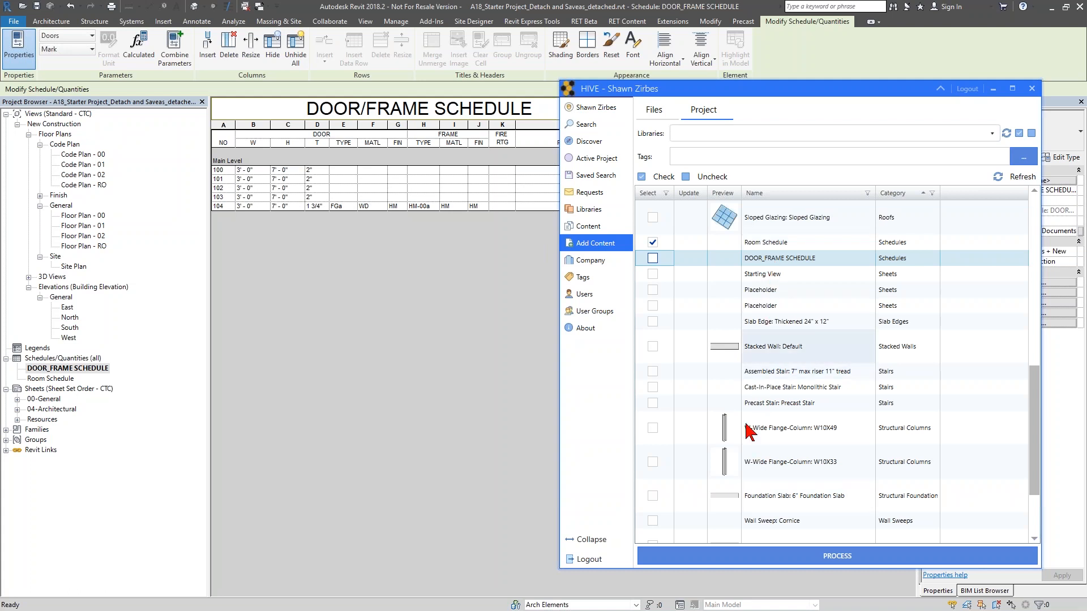
- Open the Company settings and review the content upload and download options
{"action": "left_click", "coordinate": [656, 110]}
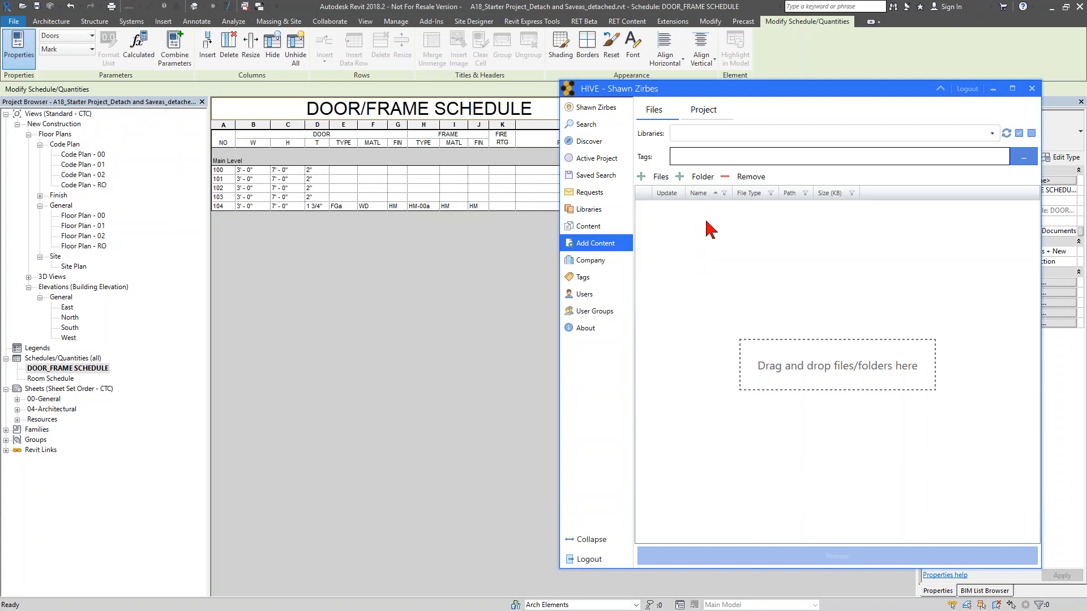
{"action": "left_click", "coordinate": [592, 263]}
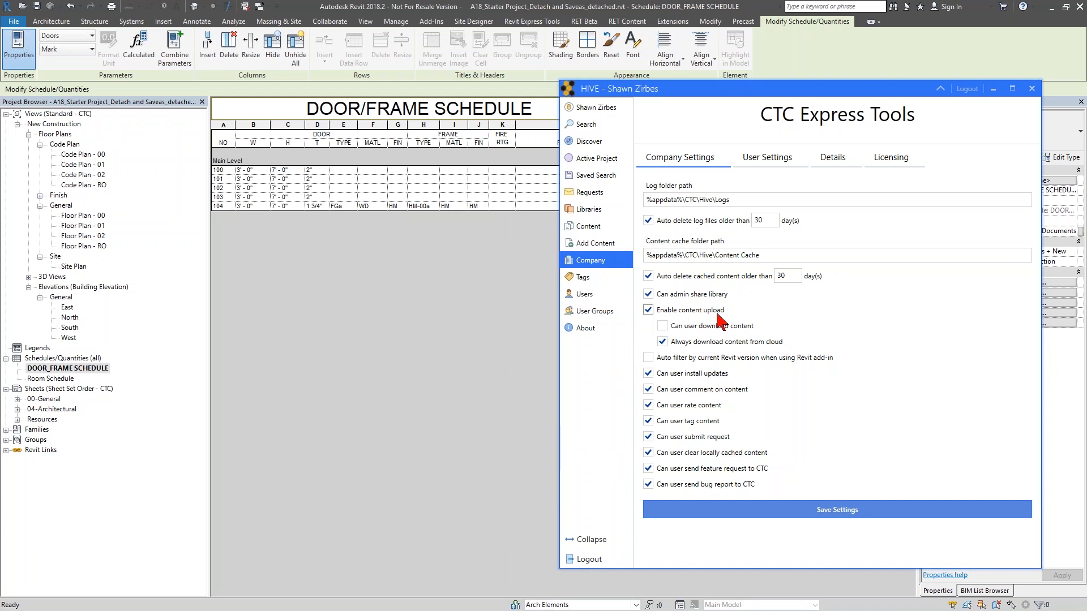
{"action": "left_click", "coordinate": [661, 324]}
{"action": "left_click", "coordinate": [741, 345]}
{"action": "left_click", "coordinate": [691, 345]}
- Open the Tags page and scroll through the list of tags
{"action": "left_click", "coordinate": [604, 283]}
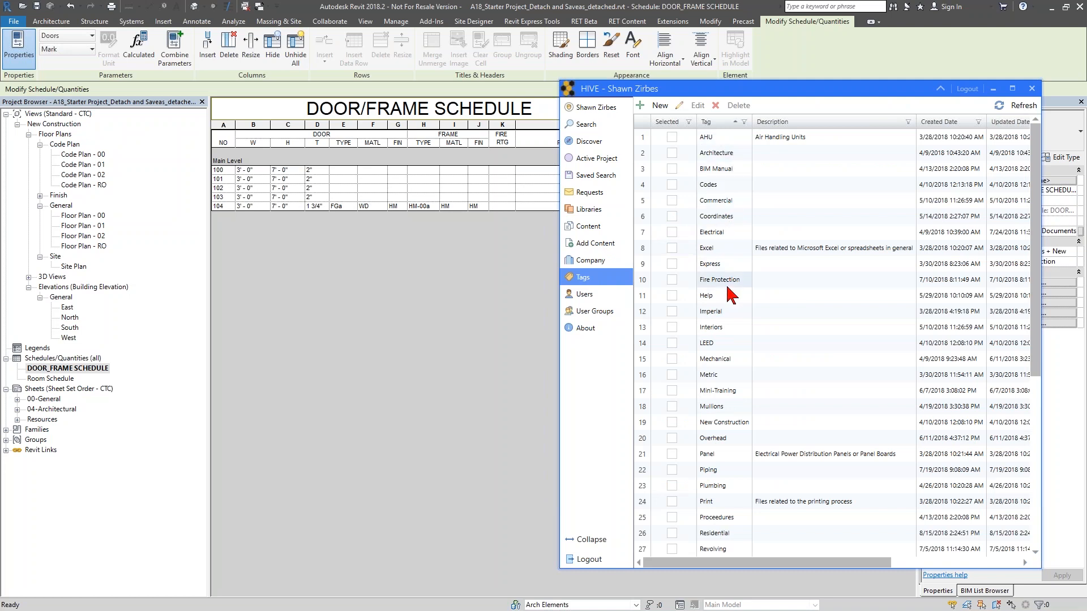
{"action": "scroll", "coordinate": [728, 311], "scroll_direction": "down", "scroll_amount": 2}
{"action": "scroll", "coordinate": [722, 358], "scroll_direction": "down", "scroll_amount": 5}
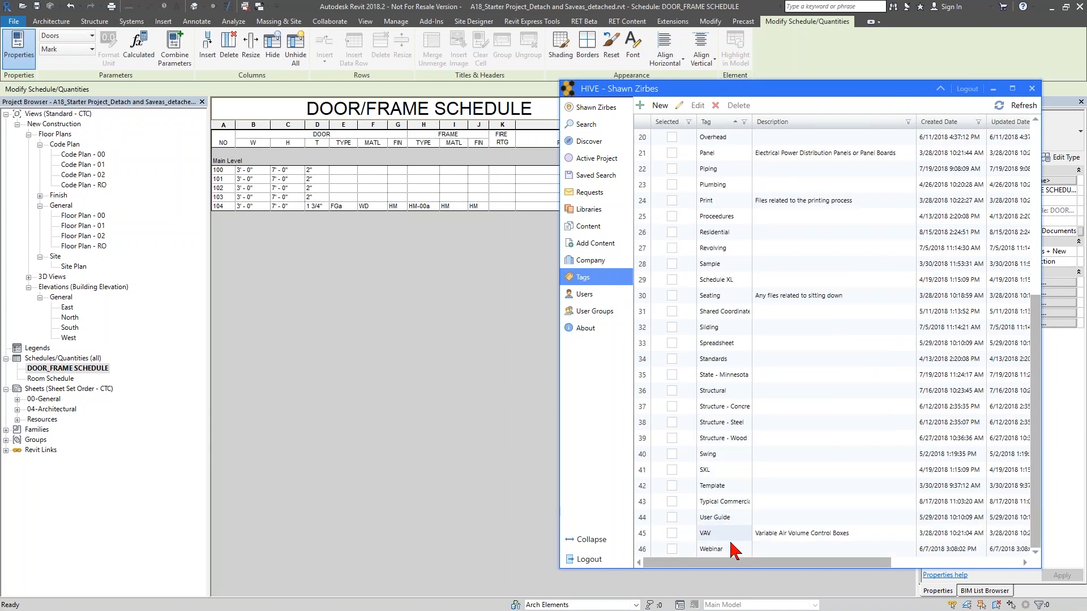
{"action": "scroll", "coordinate": [727, 491], "scroll_direction": "up", "scroll_amount": 7}
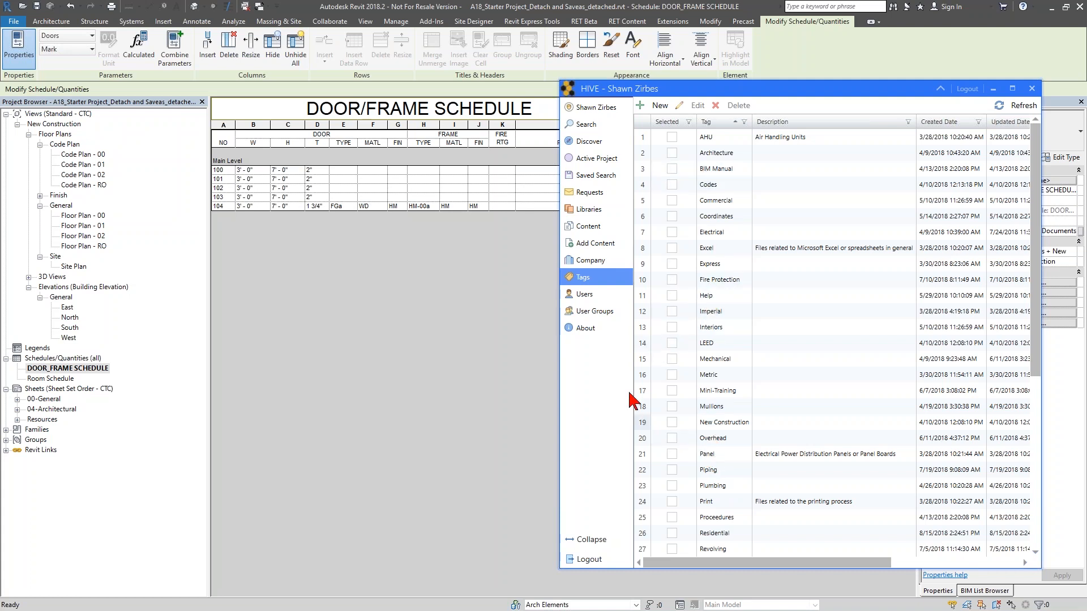
- Review the Users page and the members of the Everyone and BIM Manager user groups
{"action": "left_click", "coordinate": [589, 295]}
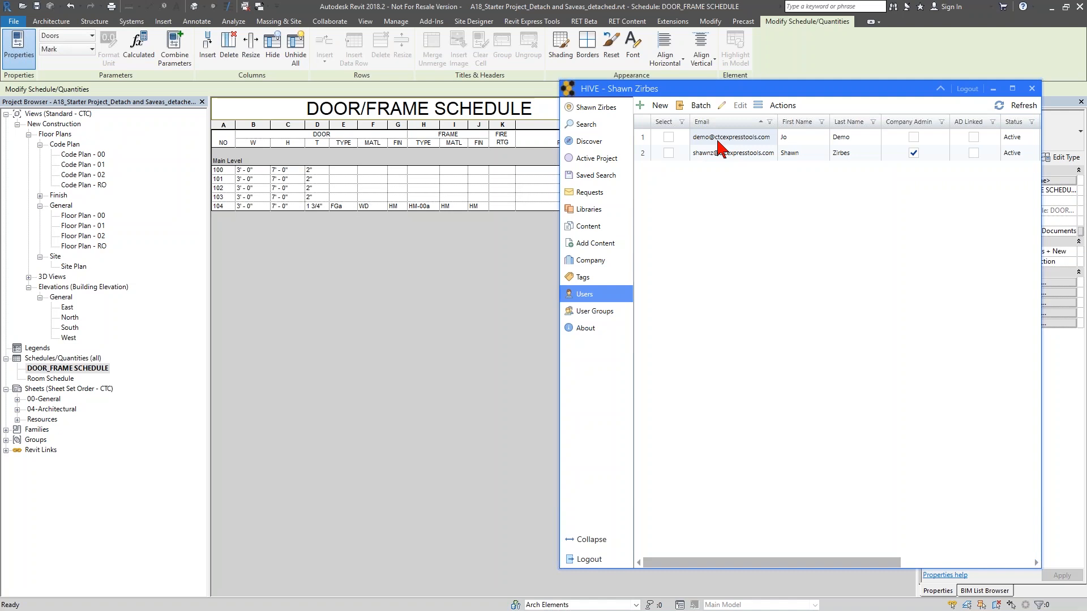
{"action": "left_click", "coordinate": [614, 313]}
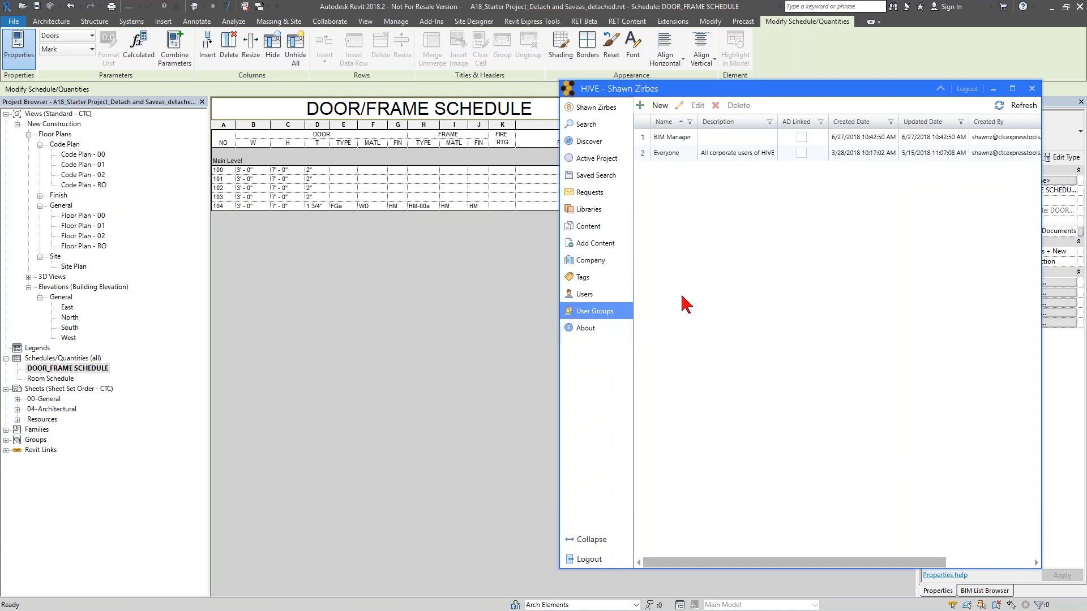
{"action": "left_click", "coordinate": [666, 154]}
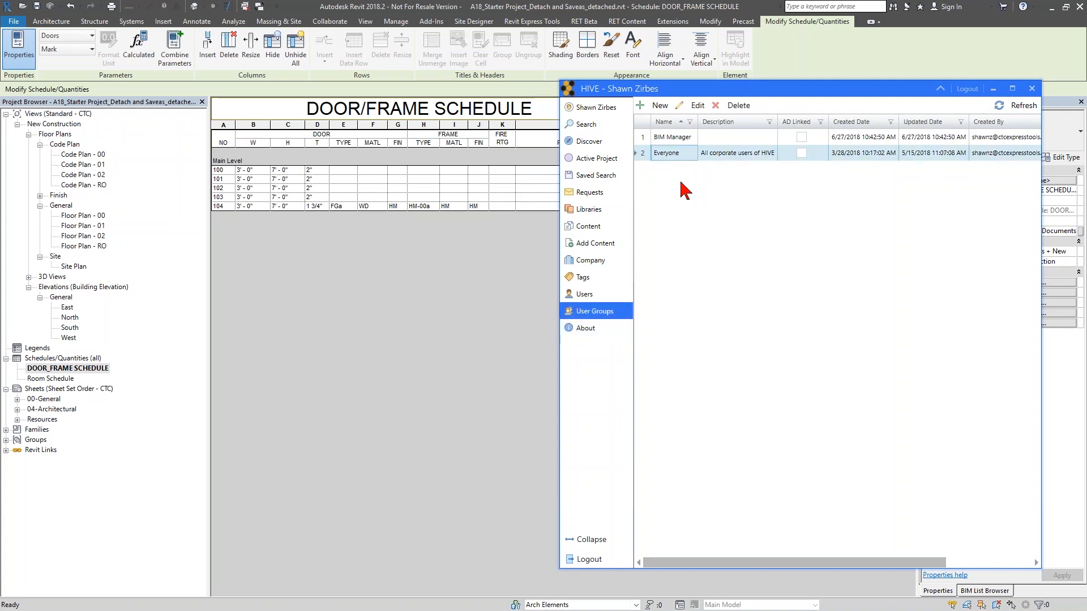
{"action": "left_click", "coordinate": [684, 139]}
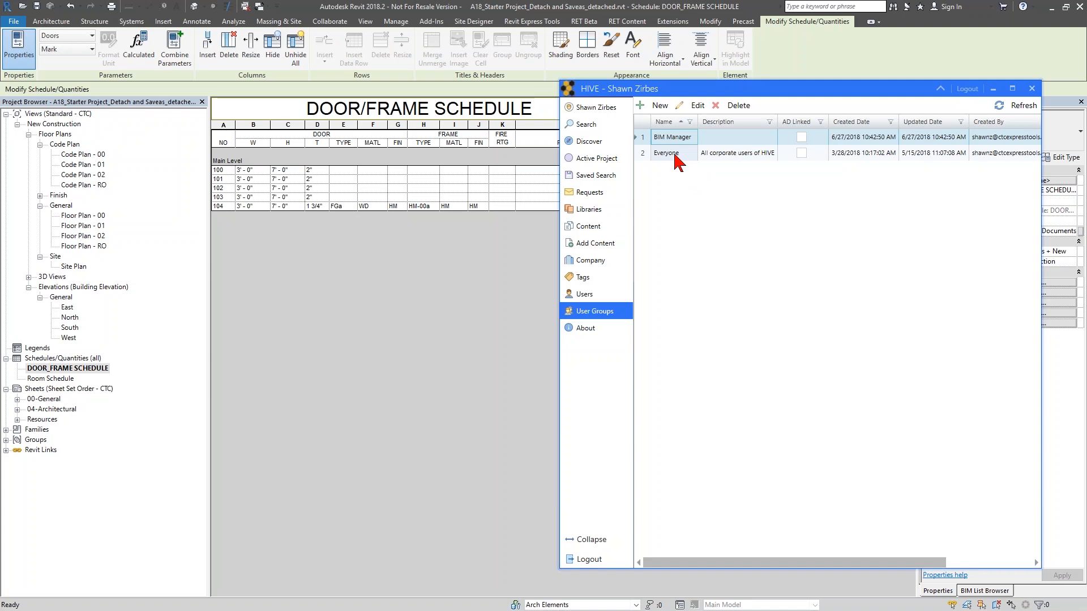
{"action": "double_click", "coordinate": [675, 154]}
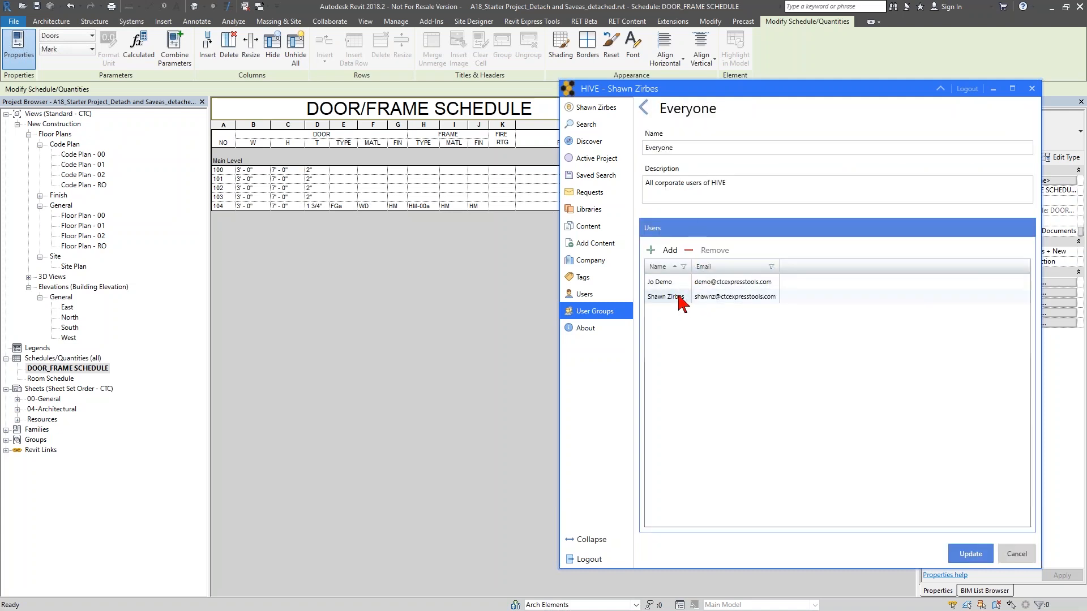
{"action": "double_click", "coordinate": [669, 142]}
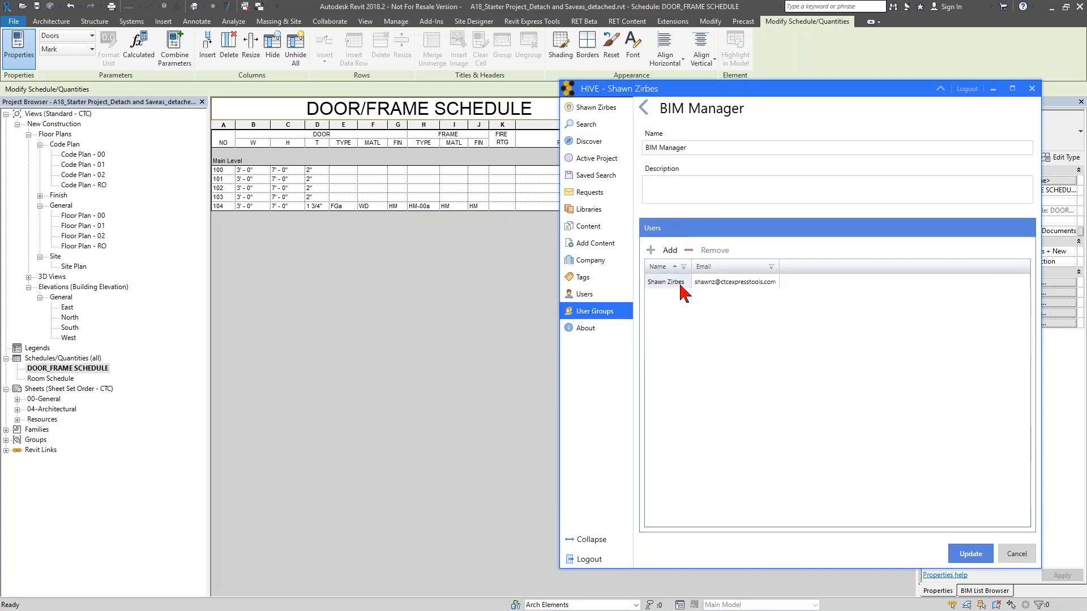
{"action": "left_click", "coordinate": [681, 286]}
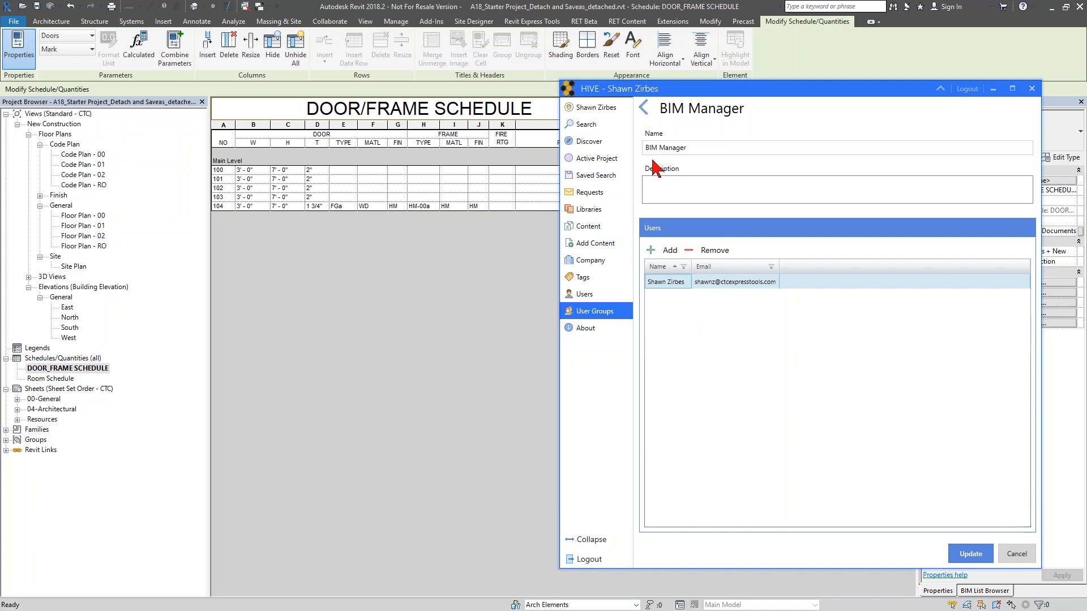
{"action": "left_click", "coordinate": [644, 108]}
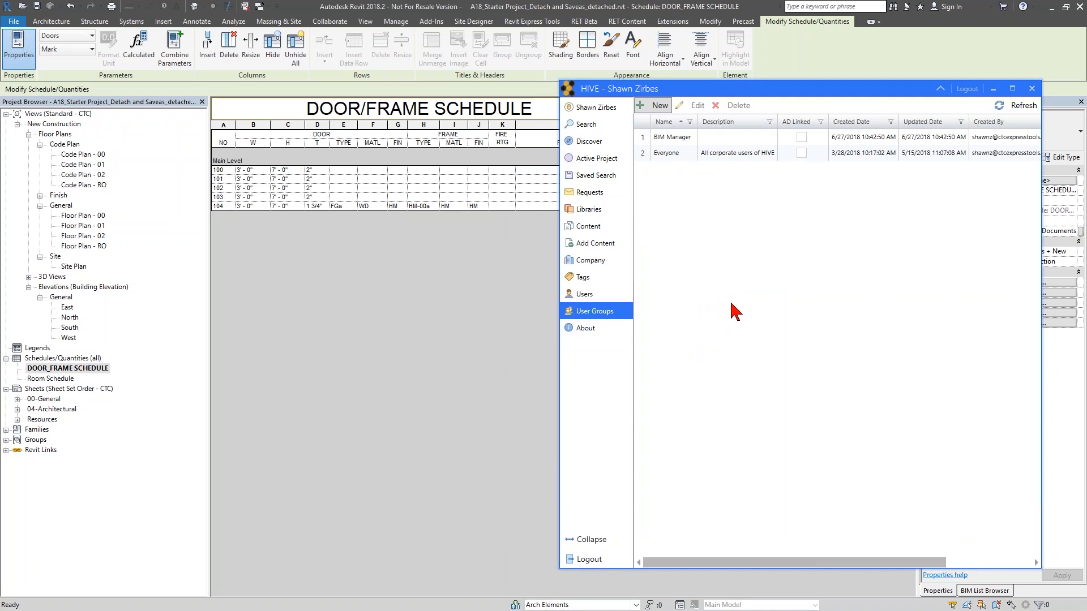
- Open the Revit Content (OOTB) library for editing and select the Everyone group's role
{"action": "left_click", "coordinate": [594, 215]}
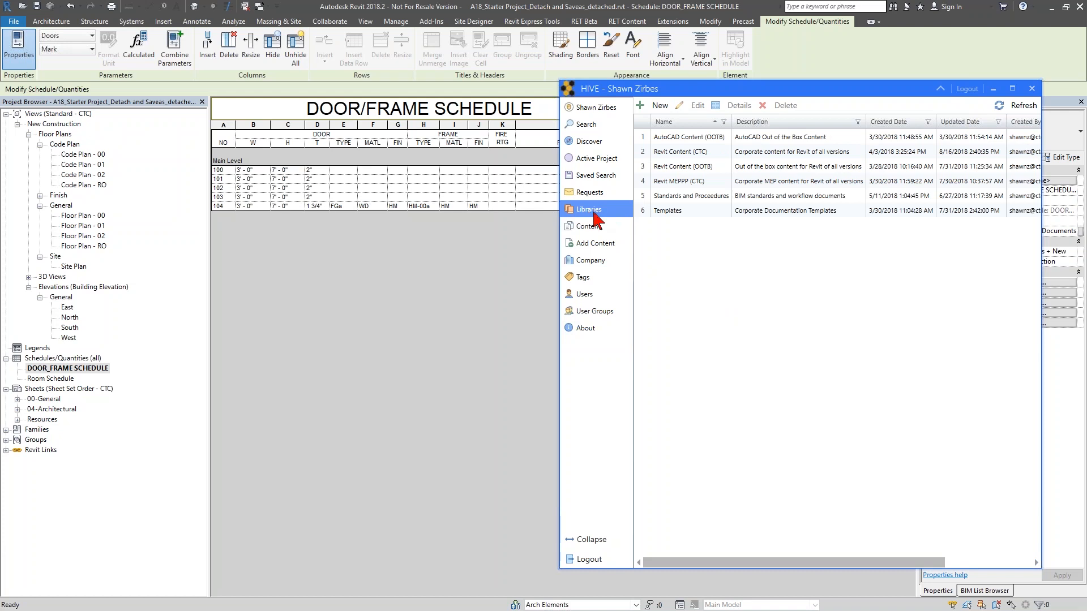
{"action": "left_click", "coordinate": [660, 167]}
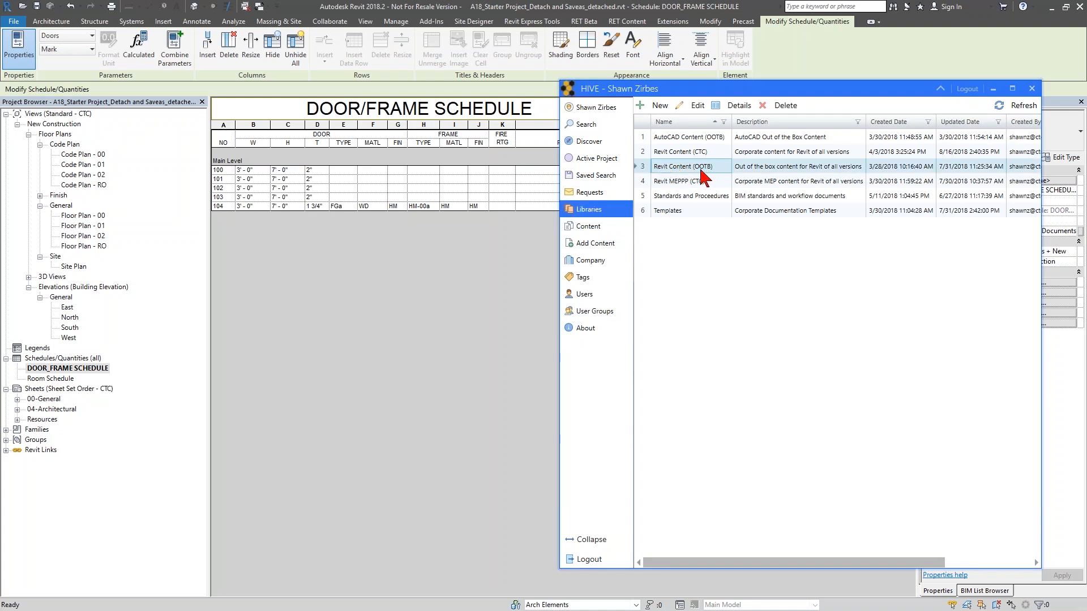
{"action": "double_click", "coordinate": [702, 177]}
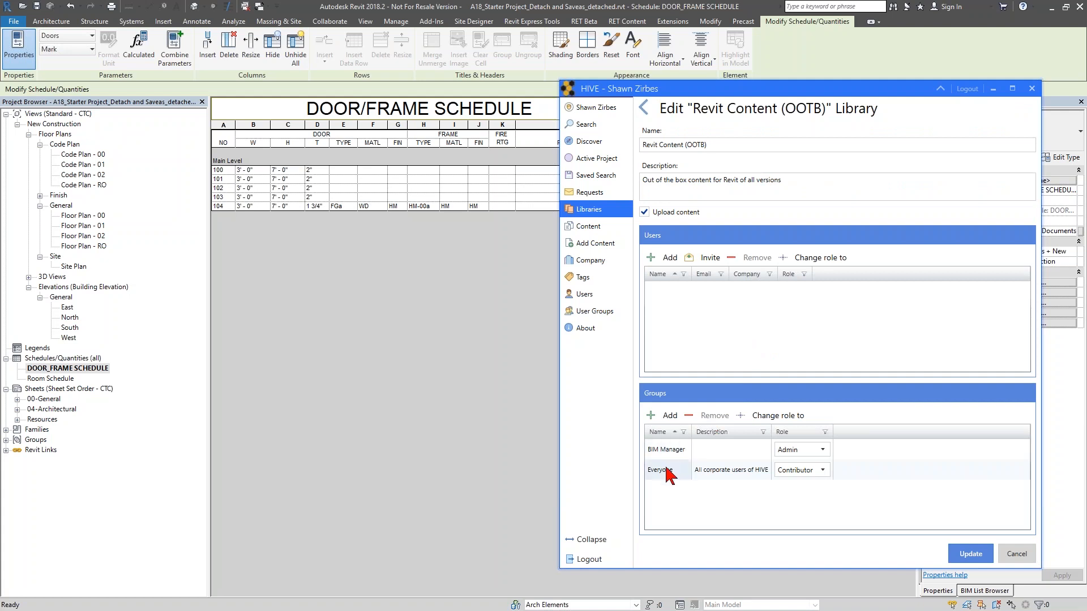
{"action": "left_click", "coordinate": [666, 468]}
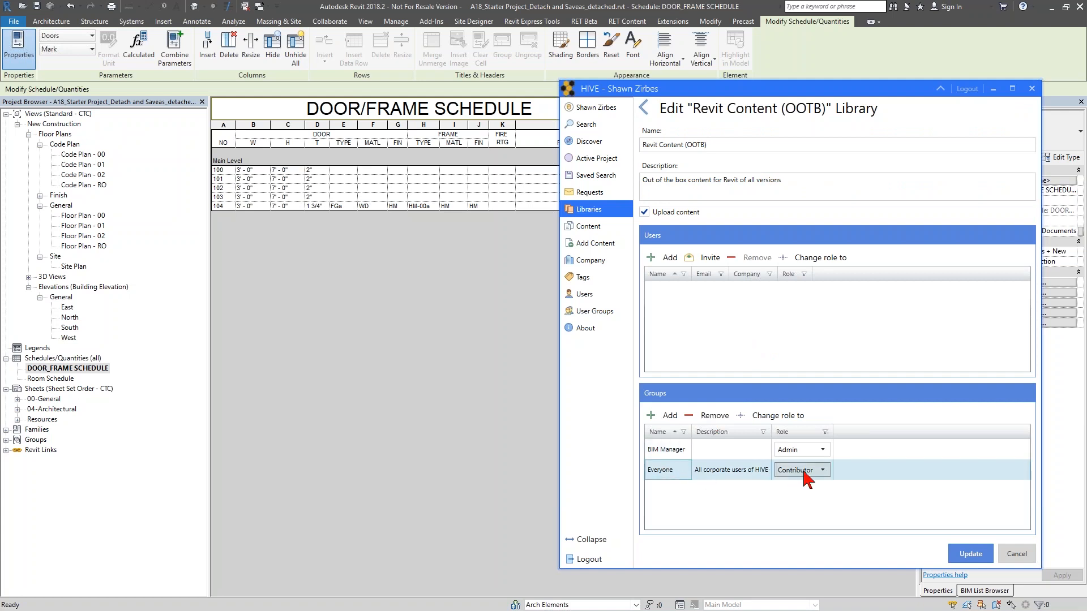
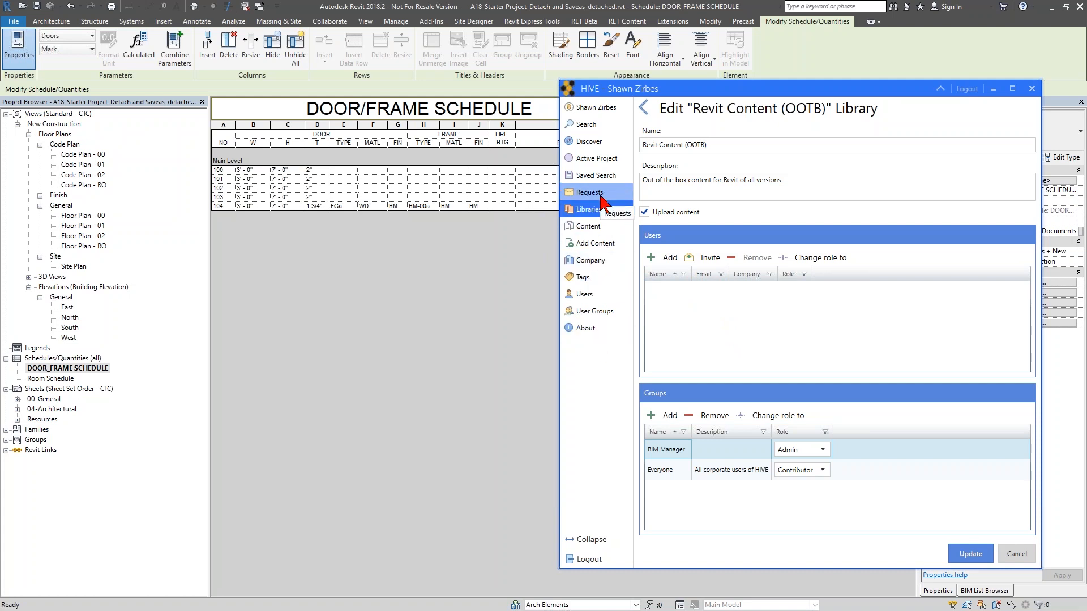
- Open the Requests page and switch to the Manage Requests list
{"action": "left_click", "coordinate": [601, 197]}
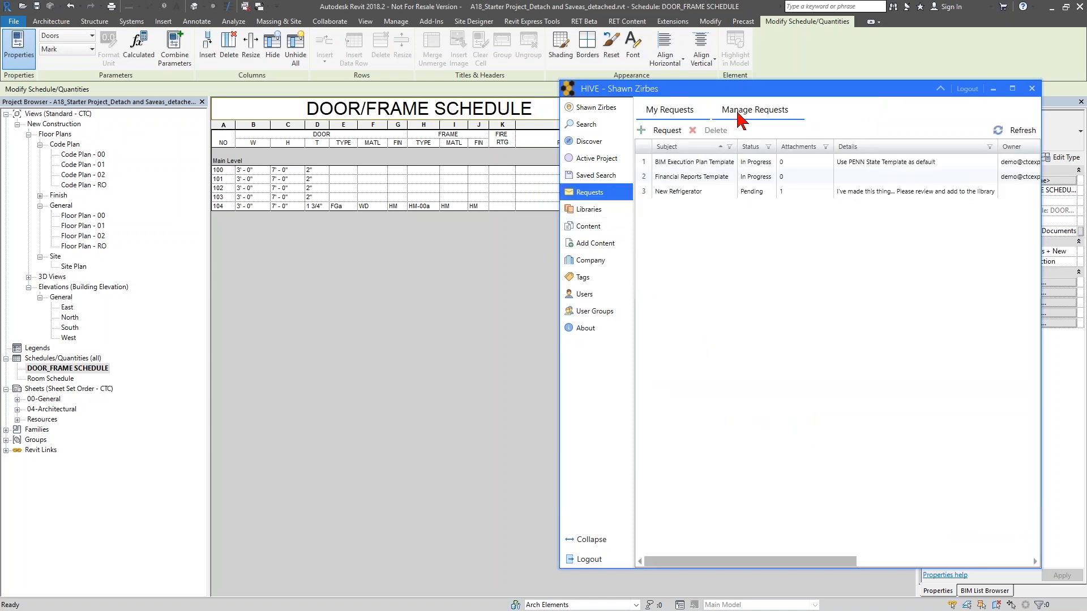
{"action": "left_click", "coordinate": [739, 116]}
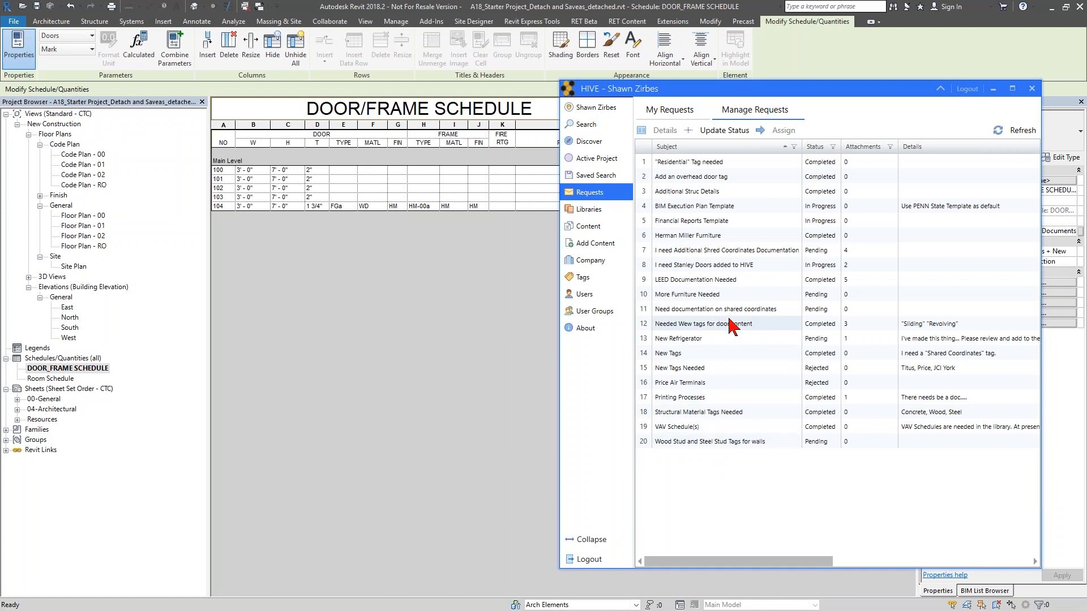
- Open the details of the 'Need documentation on shared coordinates' request and return to the list
{"action": "left_click", "coordinate": [721, 309]}
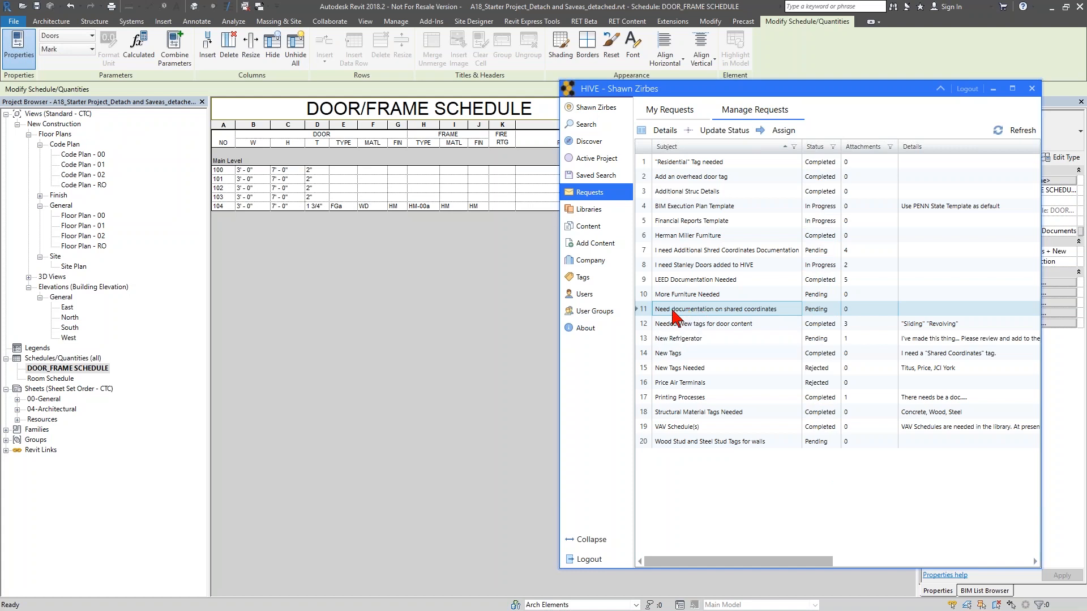
{"action": "double_click", "coordinate": [722, 310]}
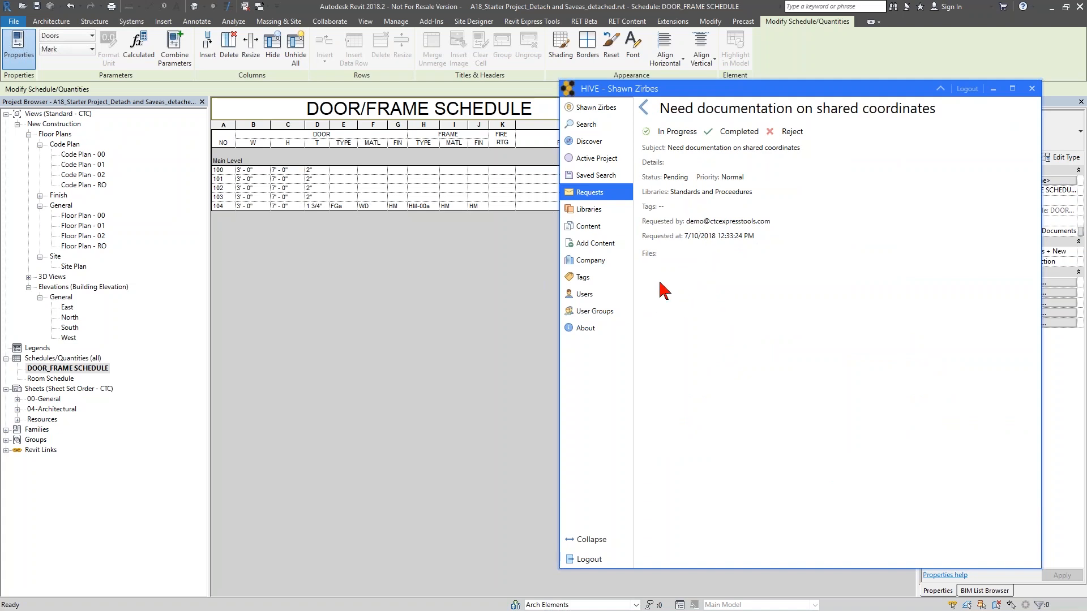
{"action": "left_click", "coordinate": [643, 108]}
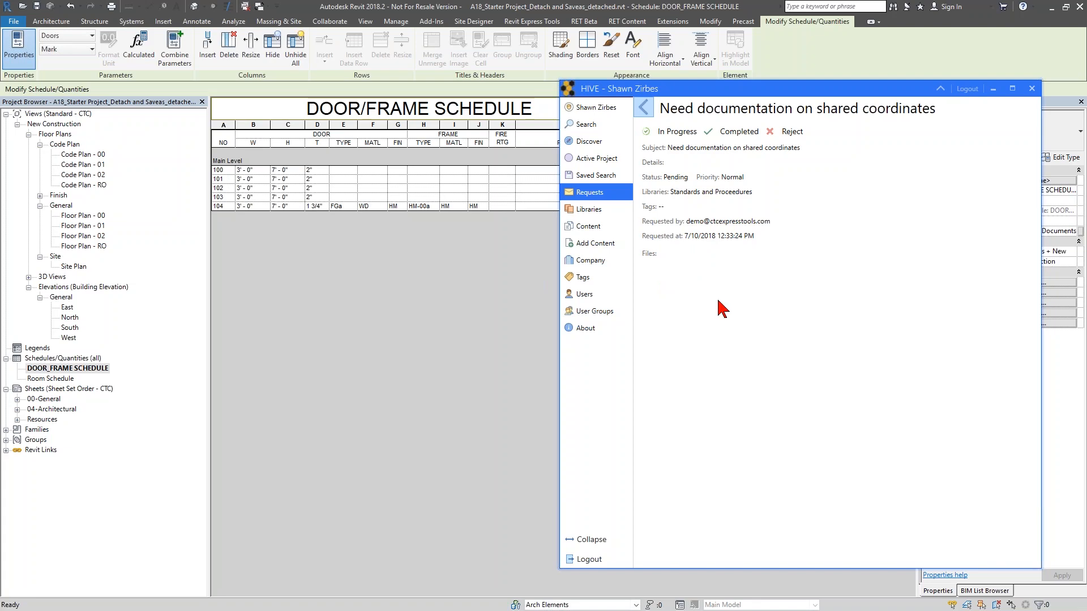
- Open the 'Needed Wew tags for door content' request and select its attached files
{"action": "double_click", "coordinate": [733, 323]}
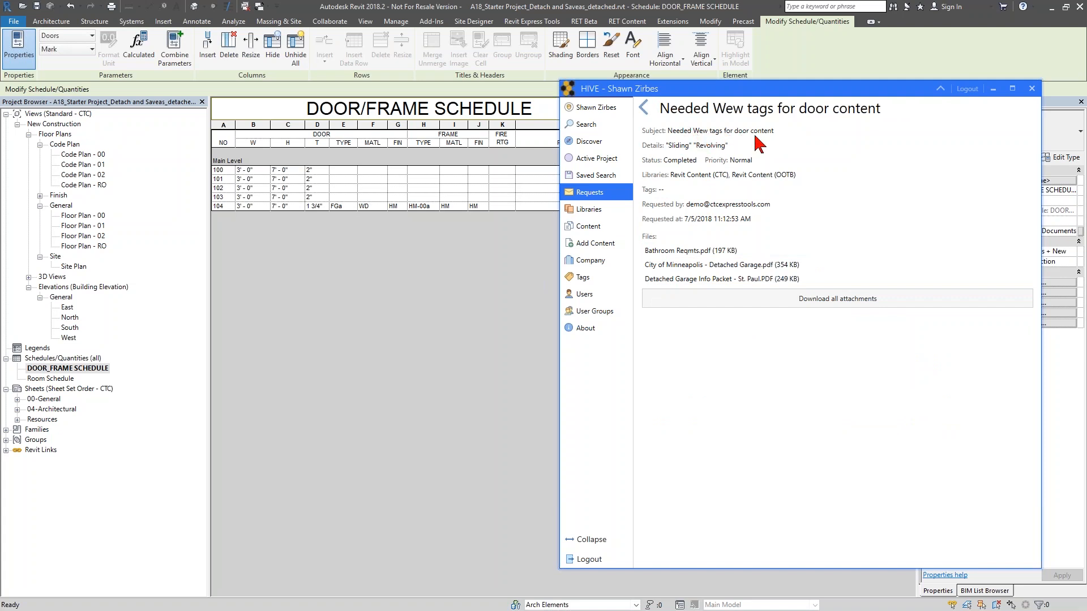
{"action": "left_click", "coordinate": [682, 265]}
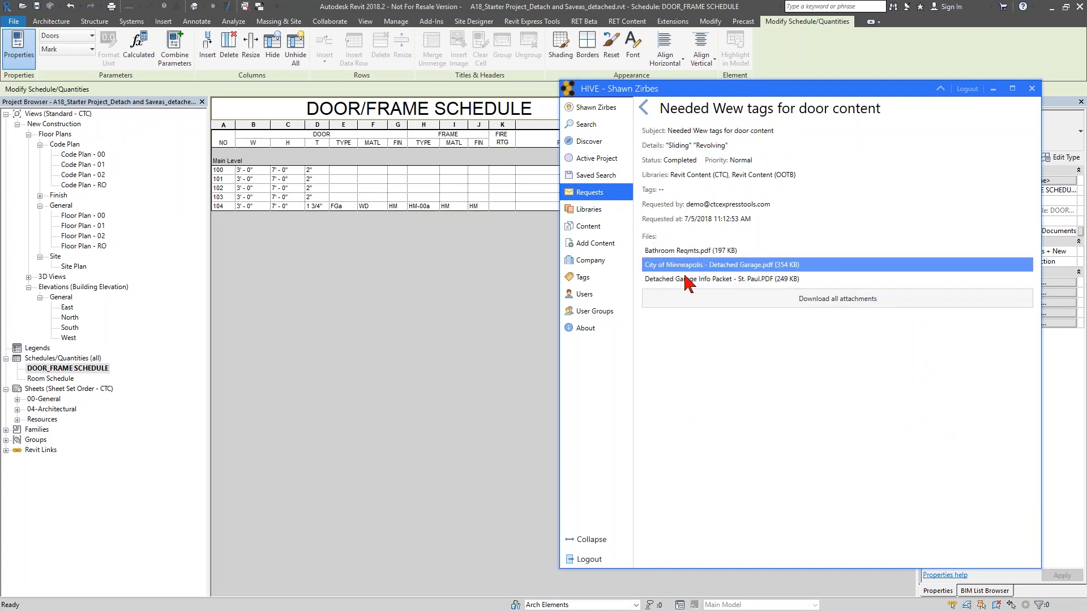
{"action": "left_click", "coordinate": [686, 279]}
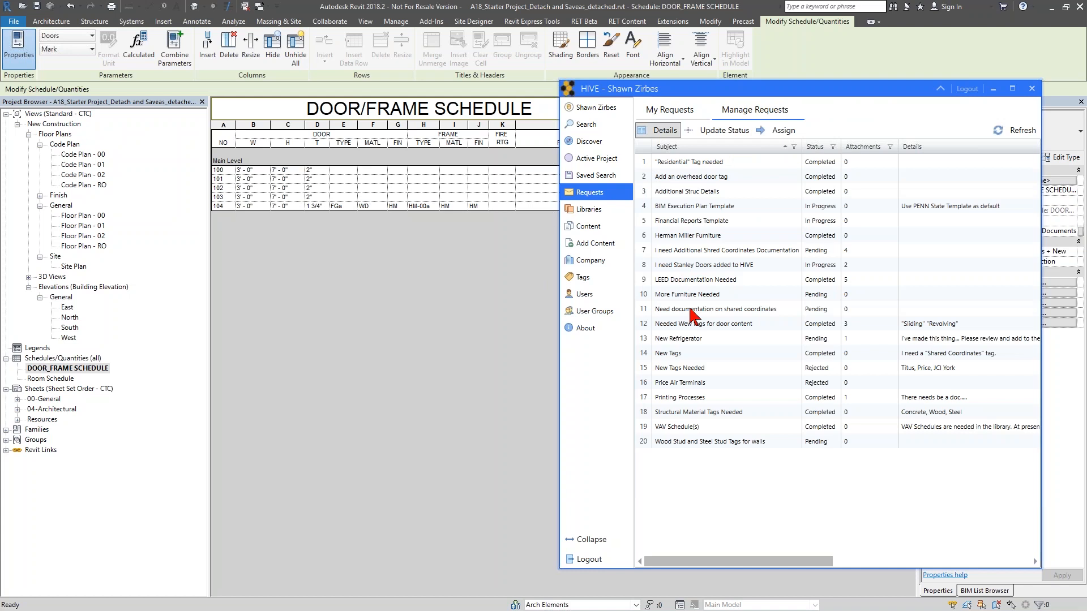
- Open the 'I need Additional Shred Coordinates Documentation' request and select one of its attached PDFs
{"action": "left_click", "coordinate": [722, 252]}
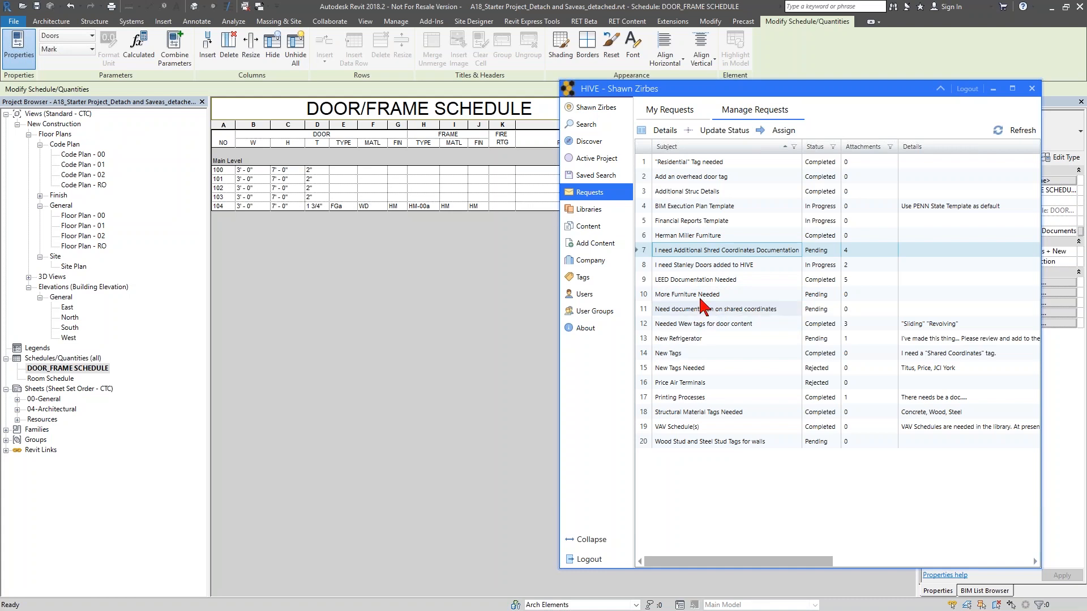
{"action": "double_click", "coordinate": [716, 254]}
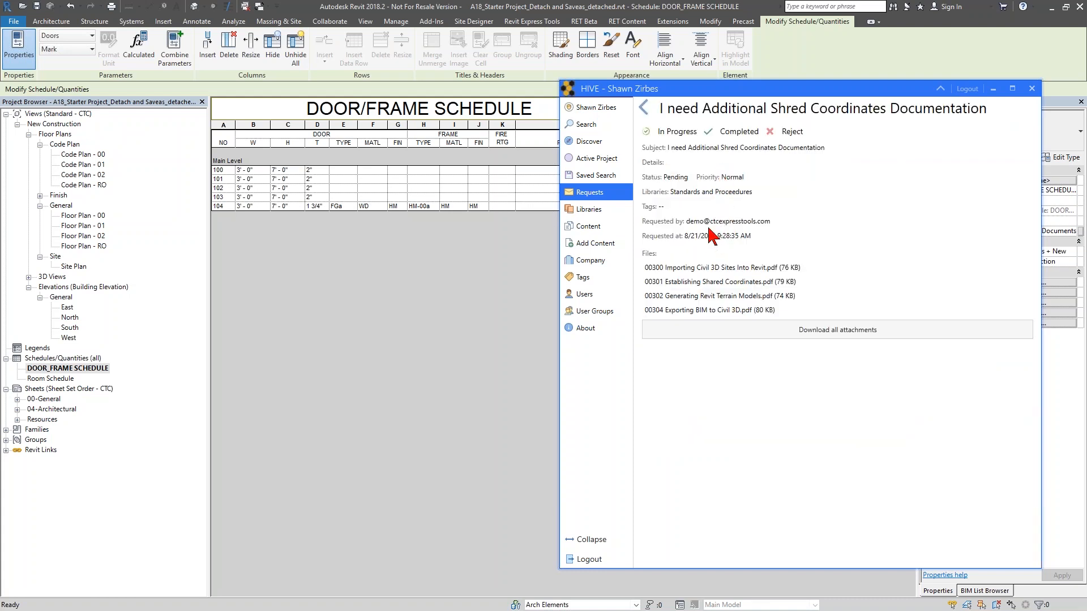
{"action": "left_click", "coordinate": [688, 312]}
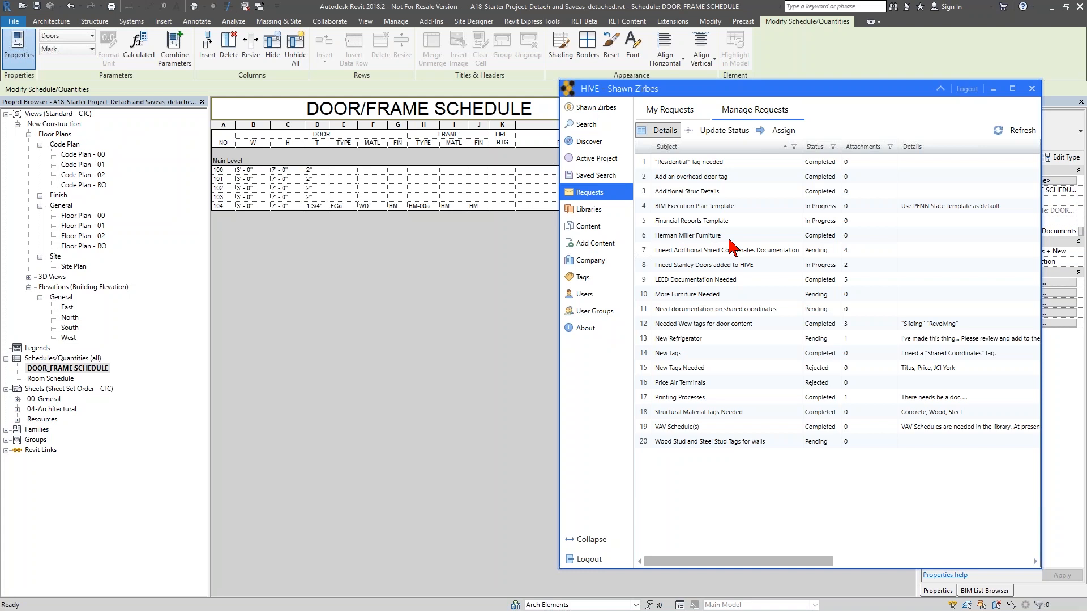
- Log out of HIVE and log back in with the demo user's e-mail address
{"action": "left_click", "coordinate": [967, 88]}
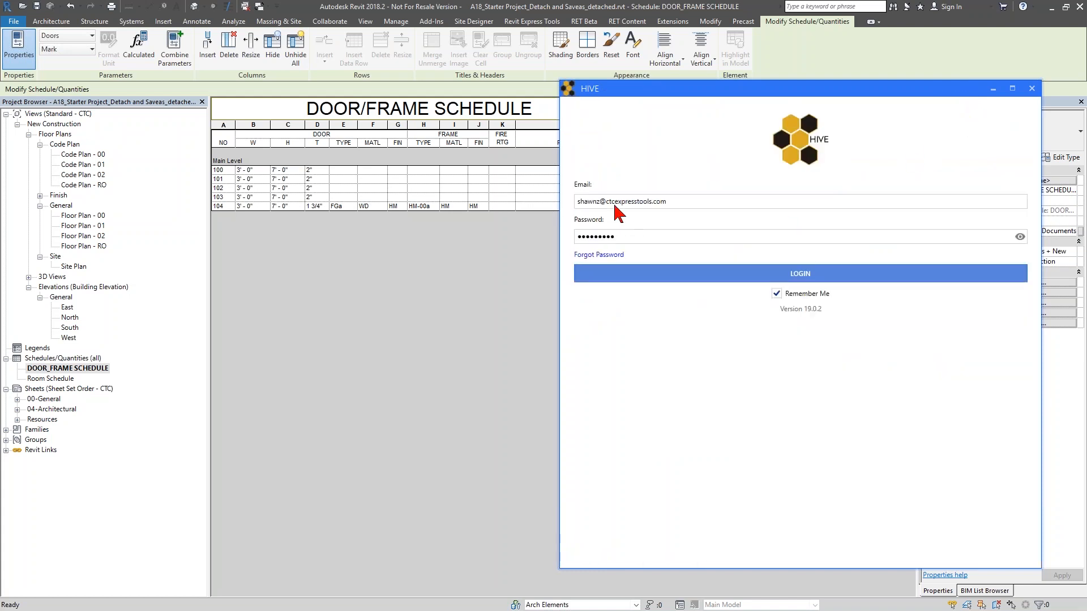
{"action": "left_click_drag", "start_coordinate": [597, 208], "coordinate": [571, 206]}
{"action": "type", "text": "Dem"}
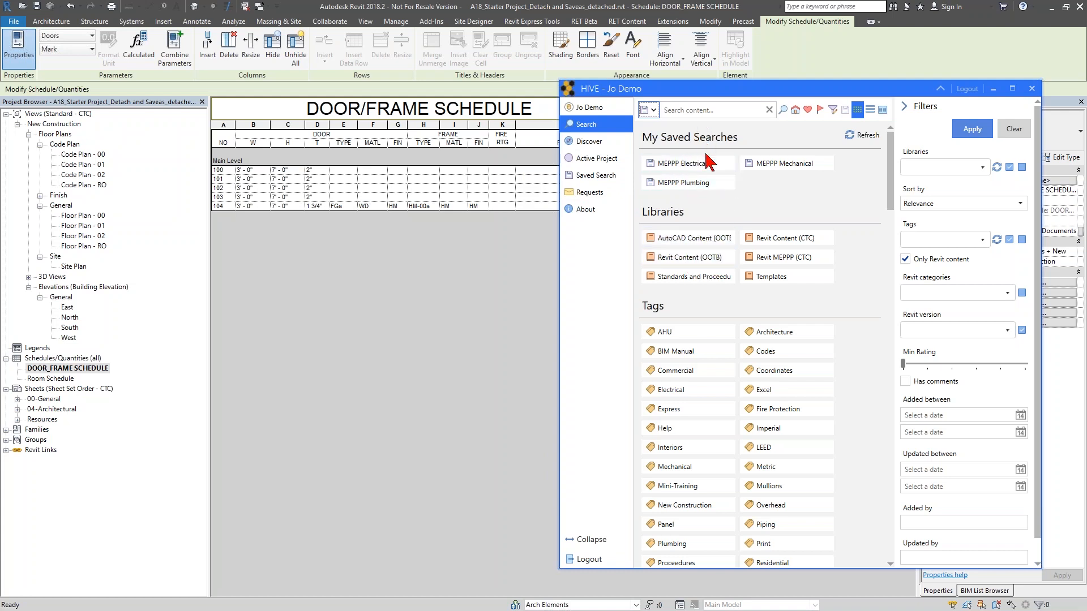
- Run the MEPPP Electrical saved search and open the context menus of two result items
{"action": "left_click_drag", "start_coordinate": [684, 166], "coordinate": [687, 180]}
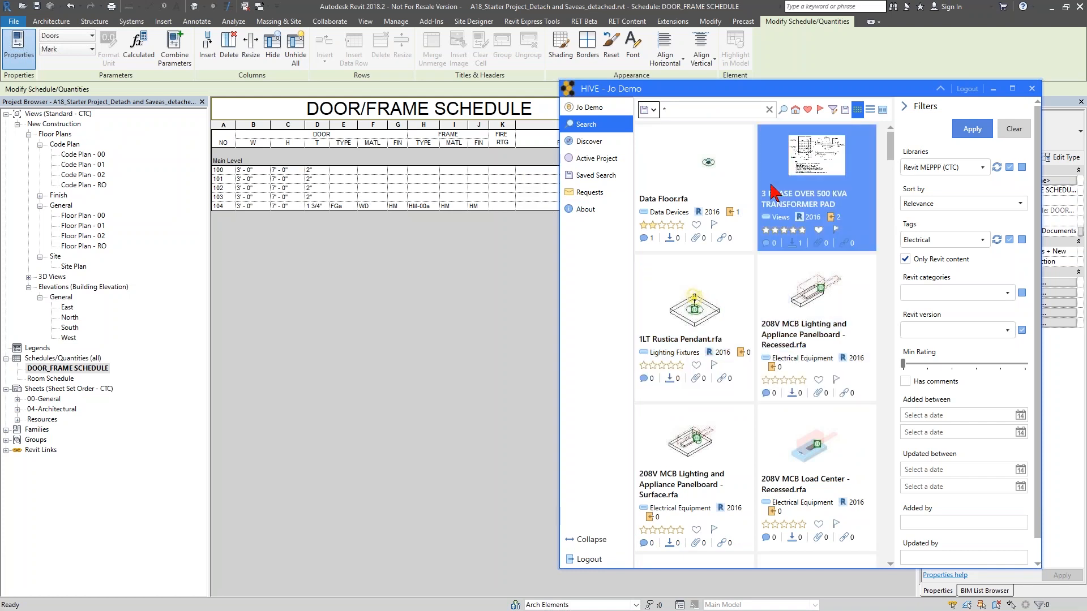
{"action": "right_click", "coordinate": [770, 187]}
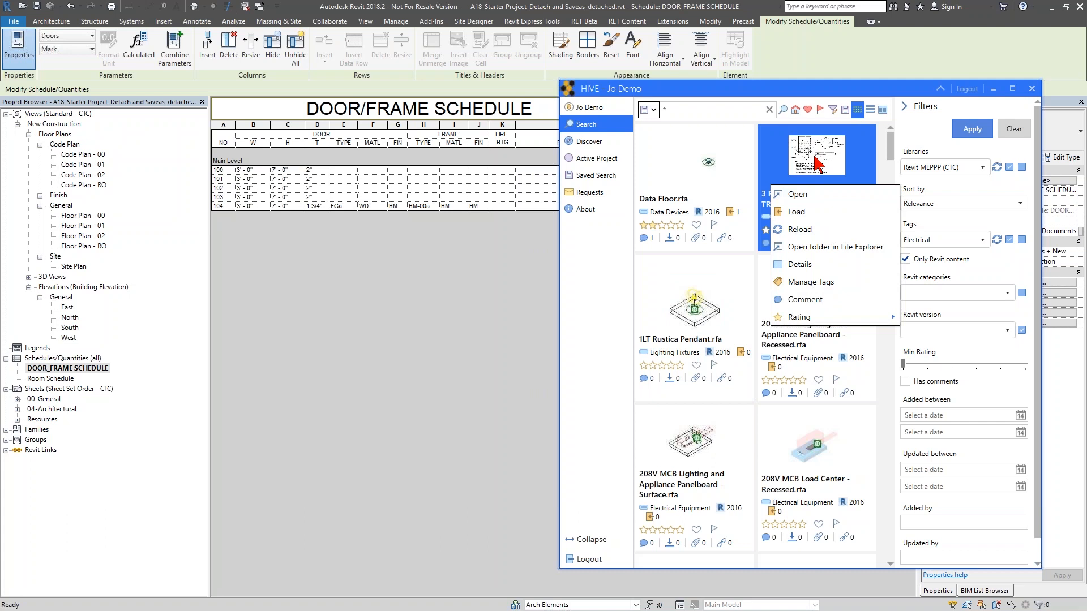
{"action": "right_click", "coordinate": [704, 176]}
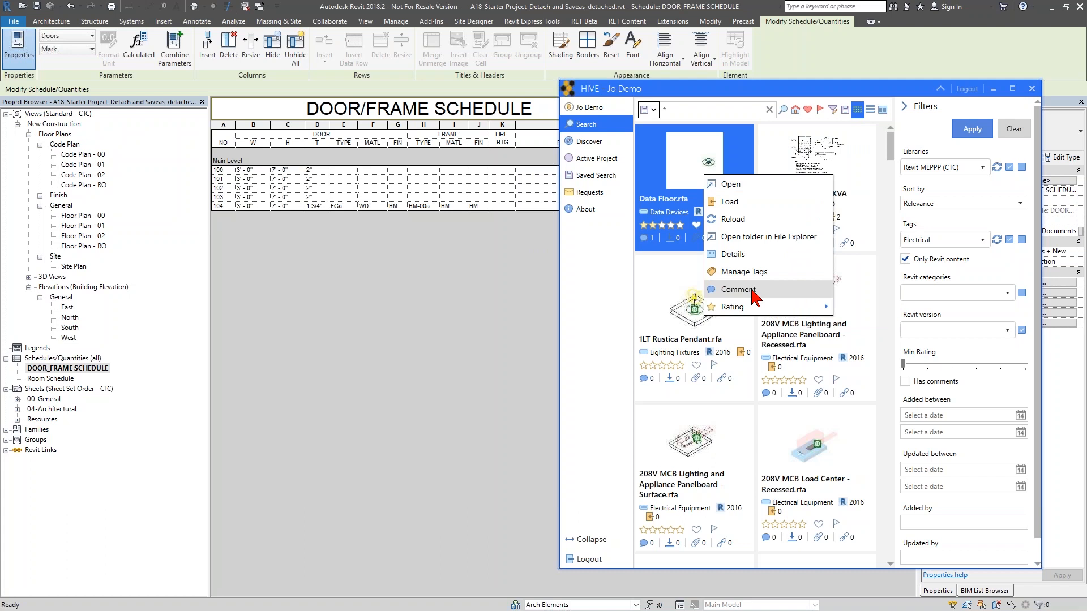
{"action": "mouse_move", "coordinate": [761, 308]}
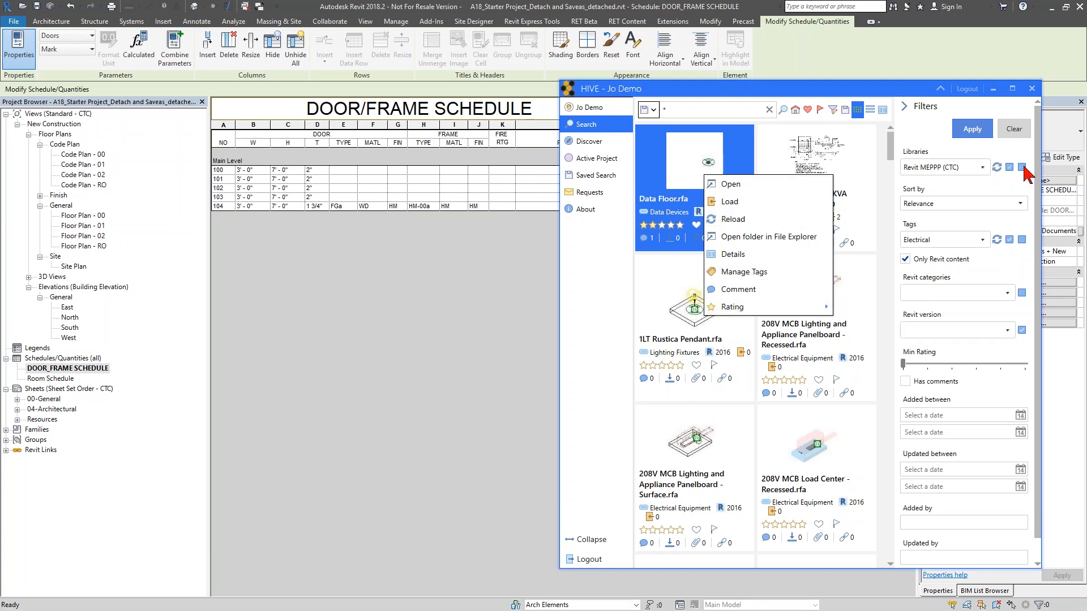
- Set the library filter to Standards and Proceedures only and rerun the search
{"action": "left_click", "coordinate": [1013, 136]}
{"action": "left_click", "coordinate": [984, 167]}
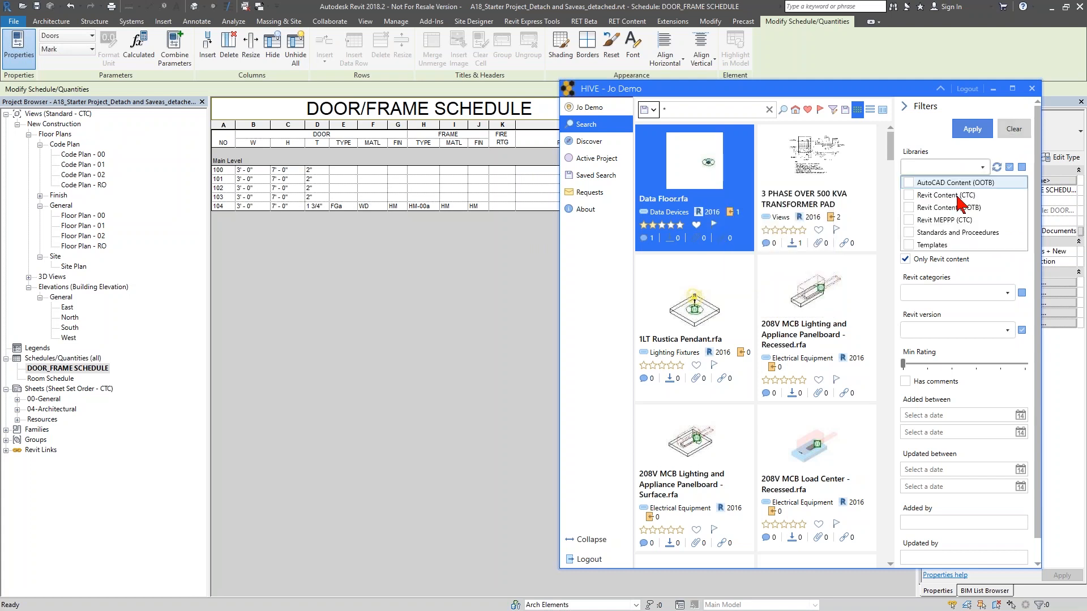
{"action": "left_click", "coordinate": [943, 233]}
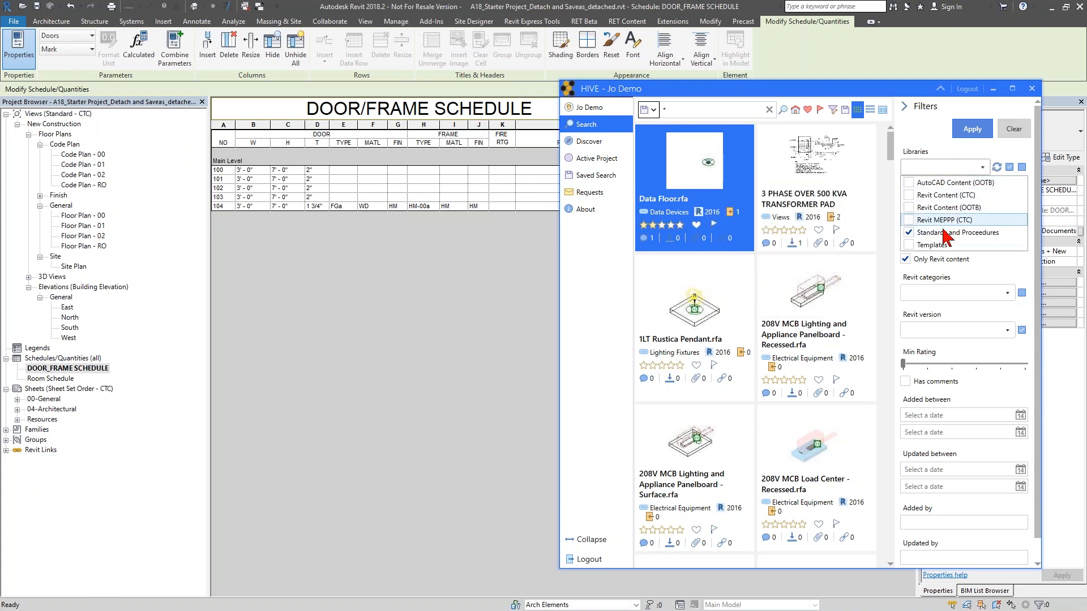
{"action": "left_click", "coordinate": [943, 167]}
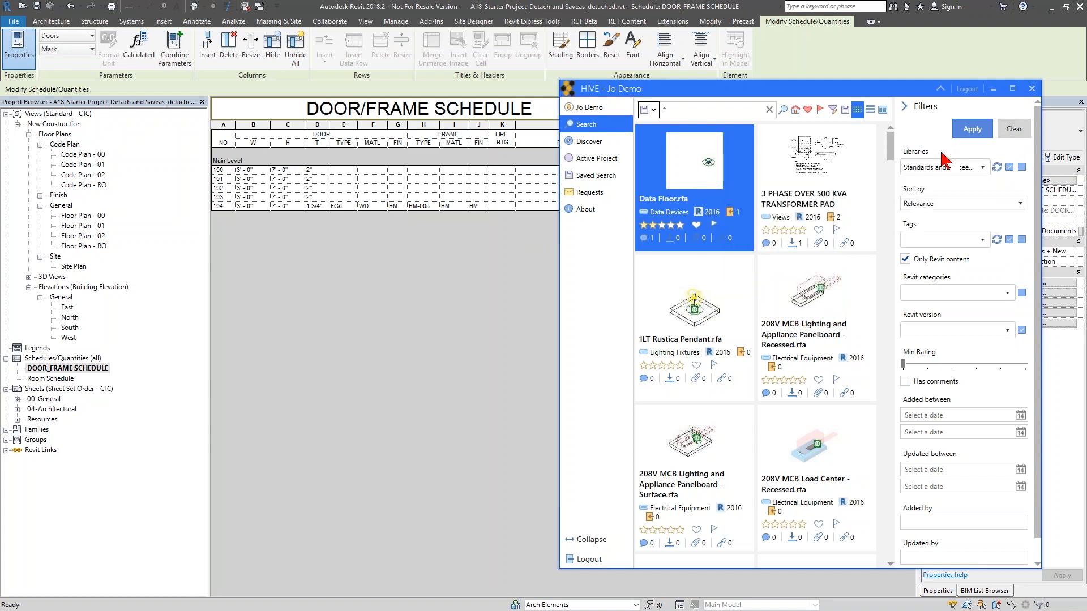
{"action": "left_click", "coordinate": [709, 111]}
{"action": "key", "text": "Return"}
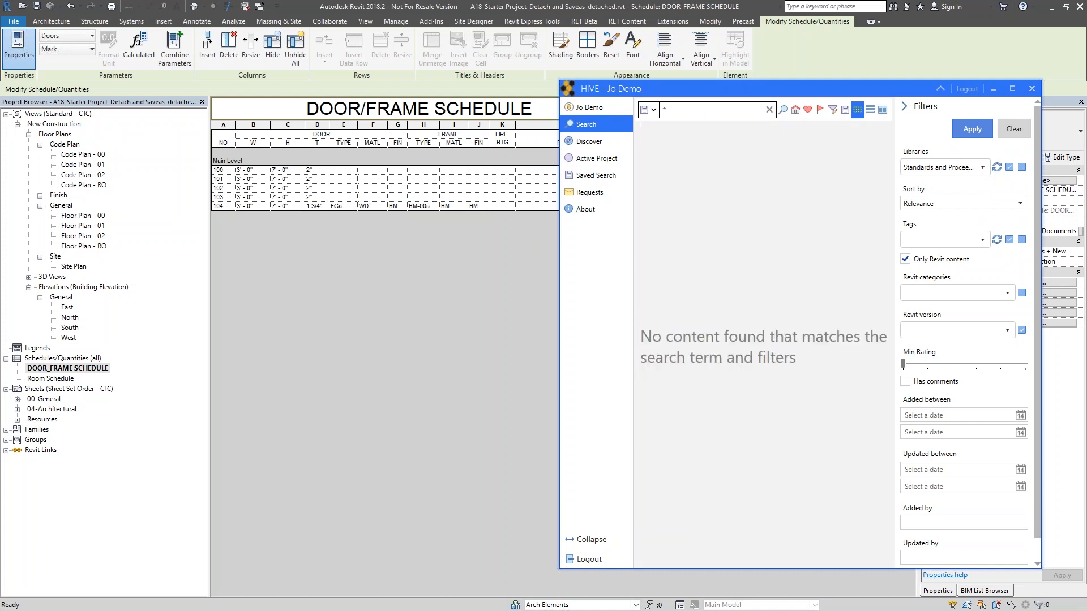
- Turn off the Only Revit content filter and run the search again
{"action": "left_click", "coordinate": [905, 258]}
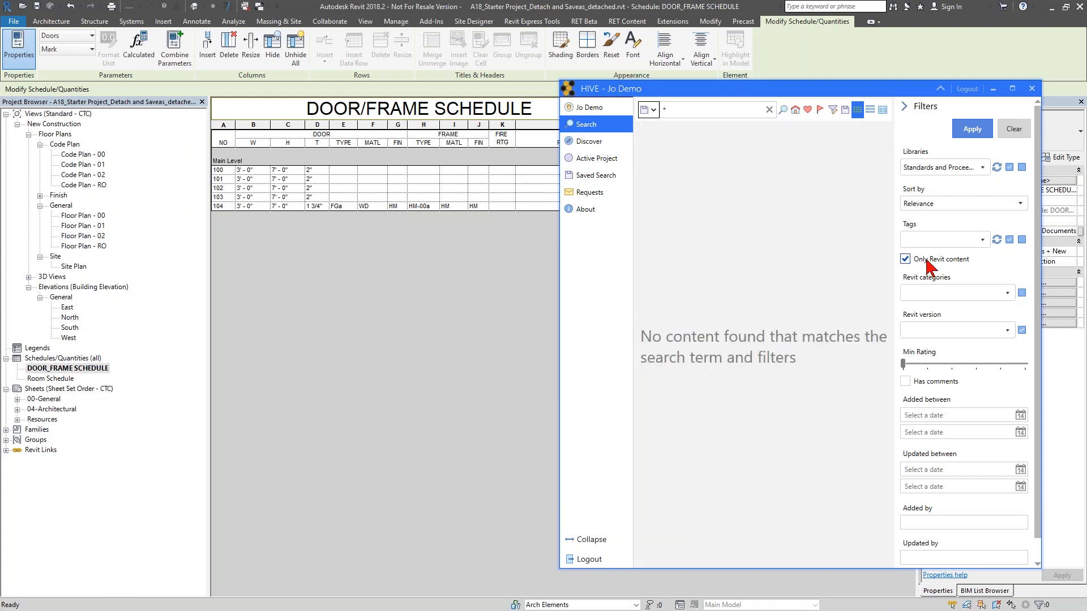
{"action": "left_click", "coordinate": [717, 114]}
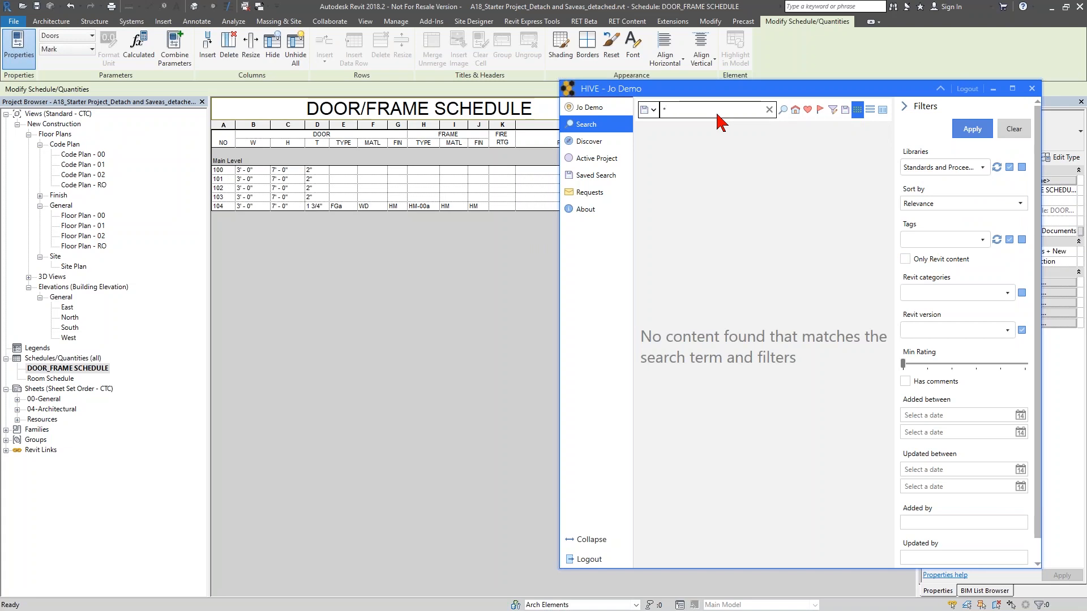
{"action": "key", "text": "Return"}
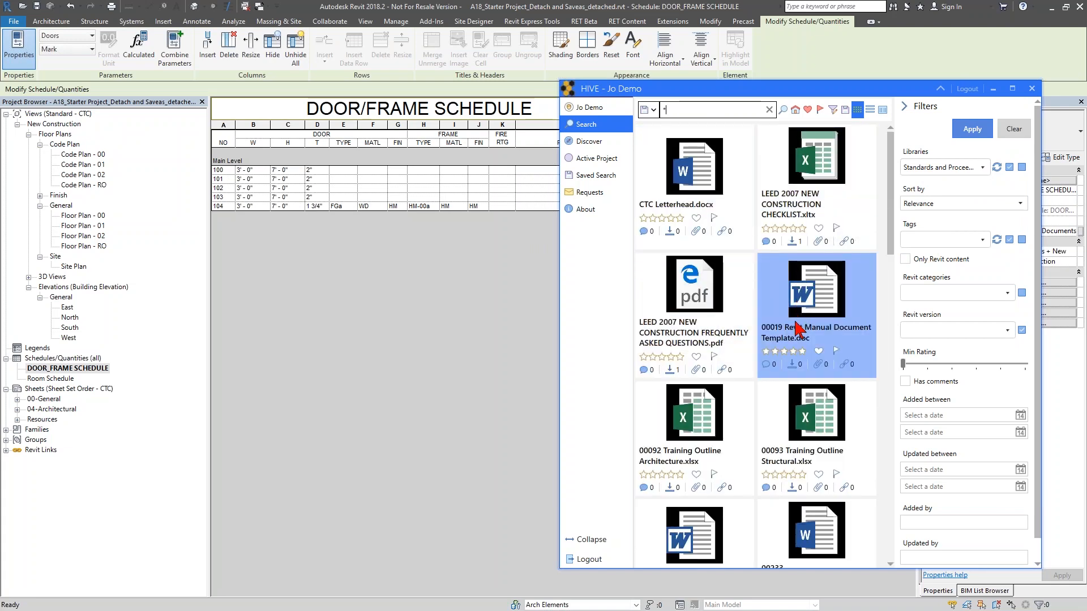
- Scroll through the document results and open the context menu of 00236 Line Weights.doc
{"action": "scroll", "coordinate": [797, 334], "scroll_direction": "down", "scroll_amount": 10}
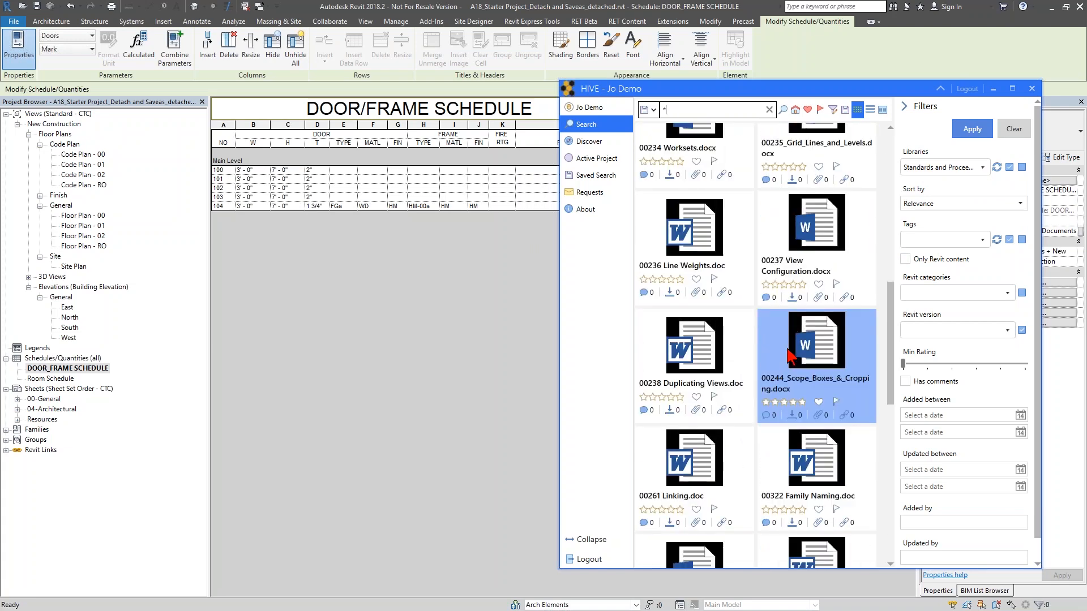
{"action": "scroll", "coordinate": [791, 355], "scroll_direction": "down", "scroll_amount": 3}
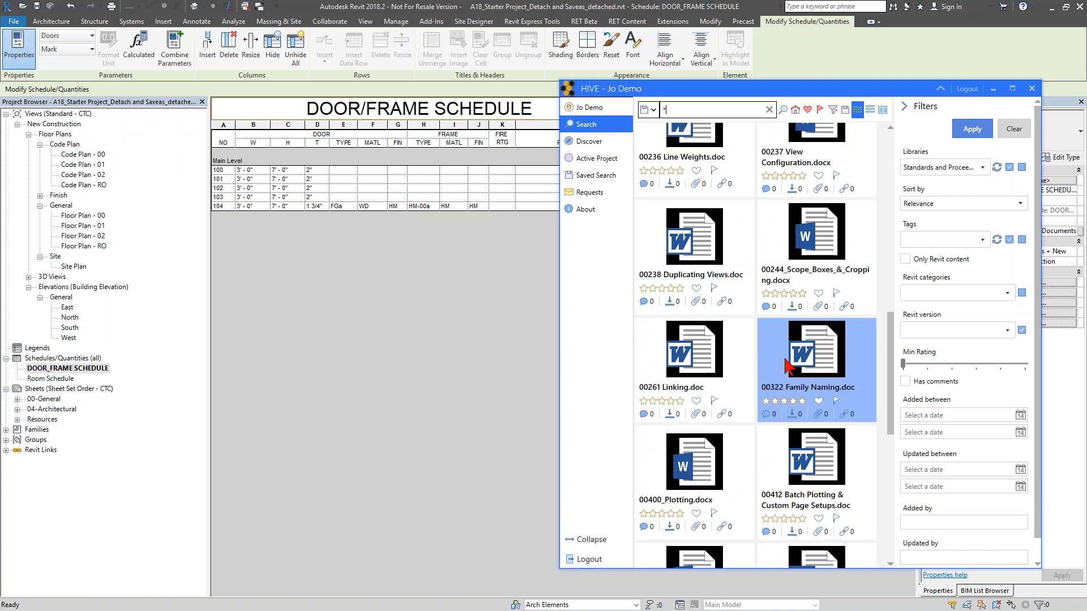
{"action": "scroll", "coordinate": [787, 365], "scroll_direction": "up", "scroll_amount": 1}
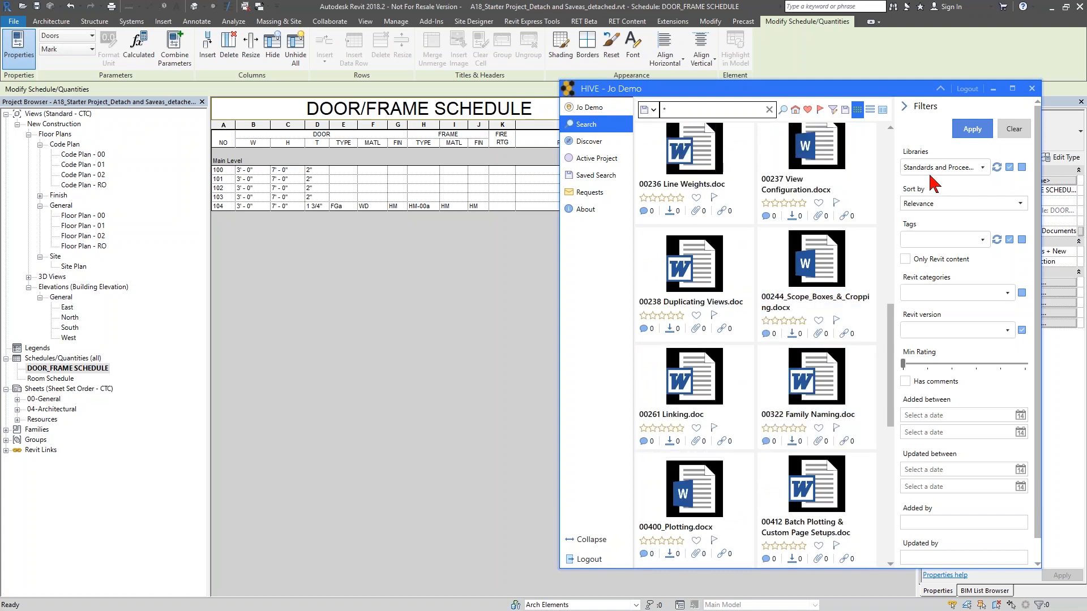
{"action": "mouse_move", "coordinate": [700, 175]}
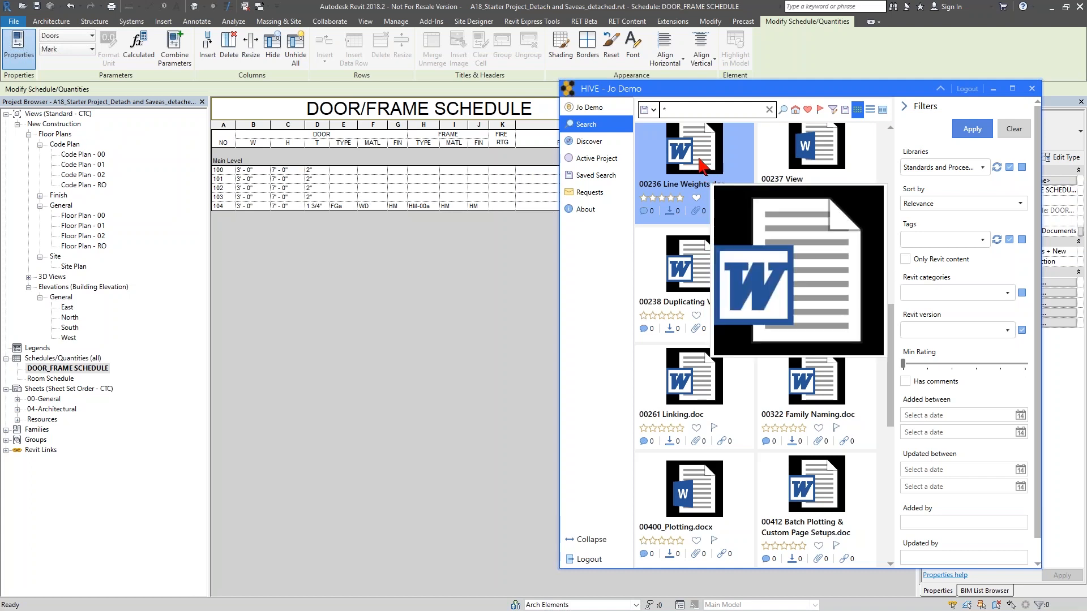
{"action": "right_click", "coordinate": [702, 166]}
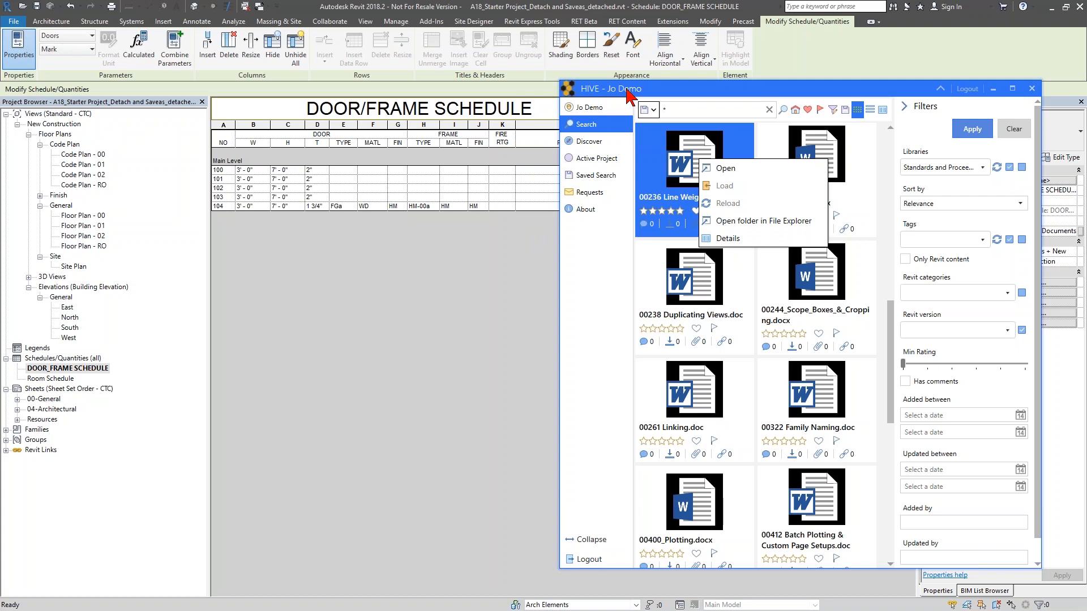
{"action": "left_click", "coordinate": [625, 271]}
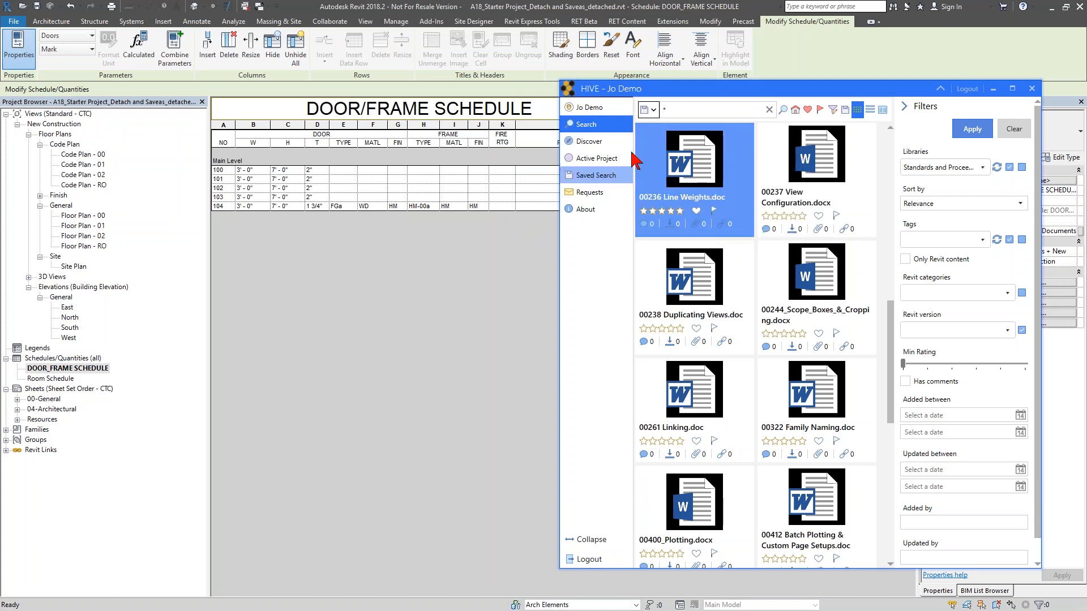
- Open the Discover page and choose the Revit Content (OOTB) library
{"action": "left_click", "coordinate": [609, 130]}
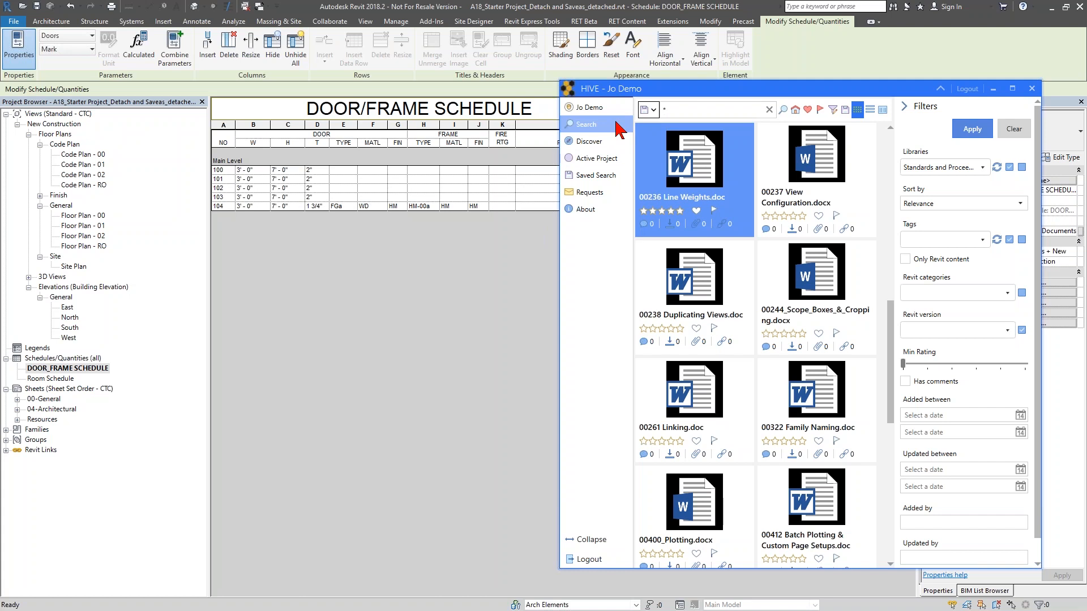
{"action": "left_click", "coordinate": [608, 150]}
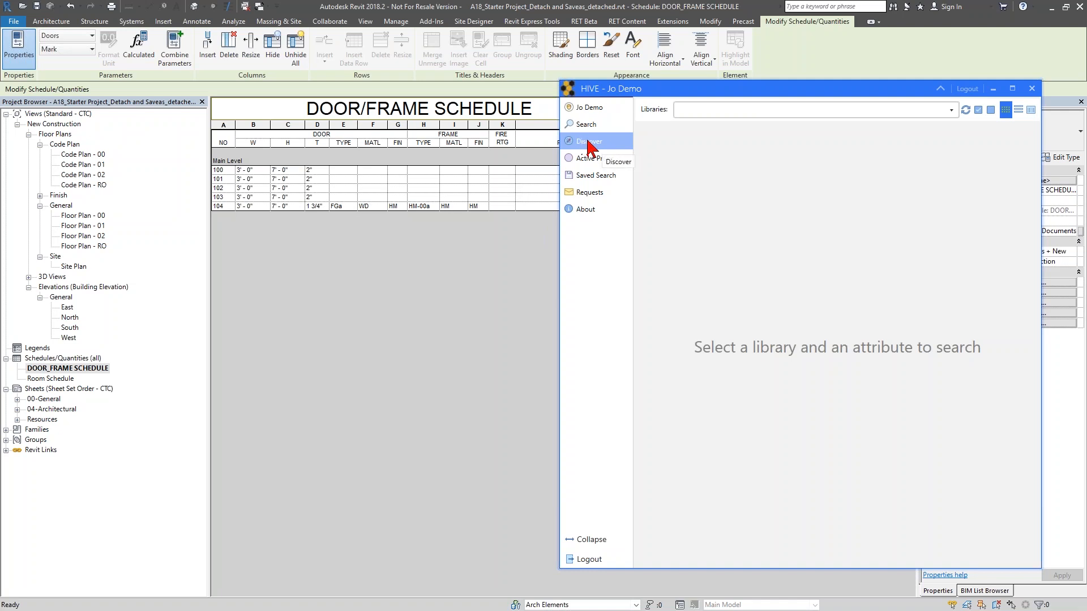
{"action": "left_click", "coordinate": [703, 112]}
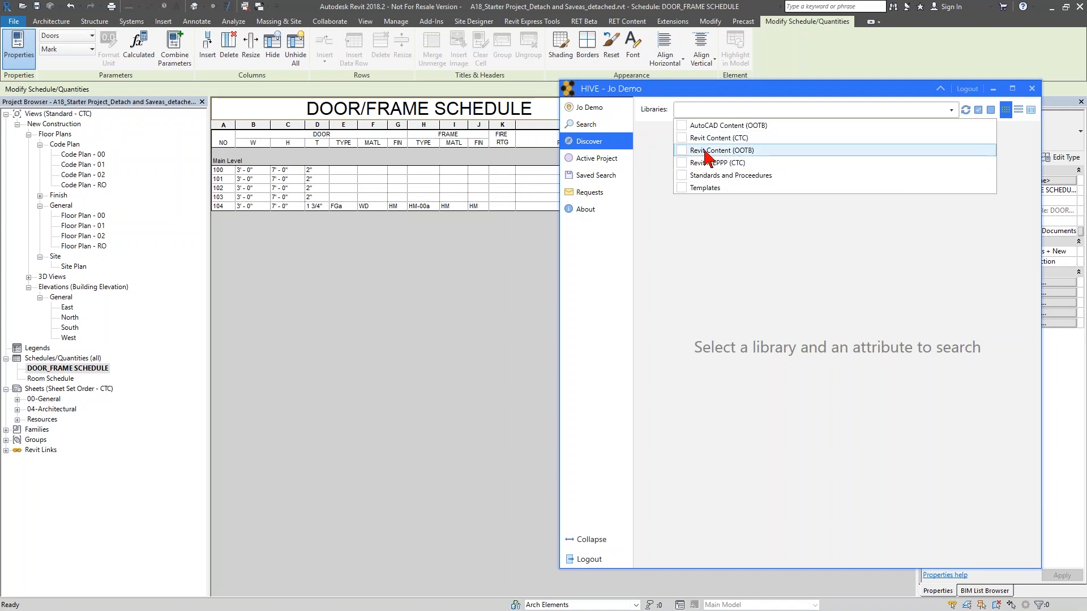
{"action": "left_click", "coordinate": [706, 150]}
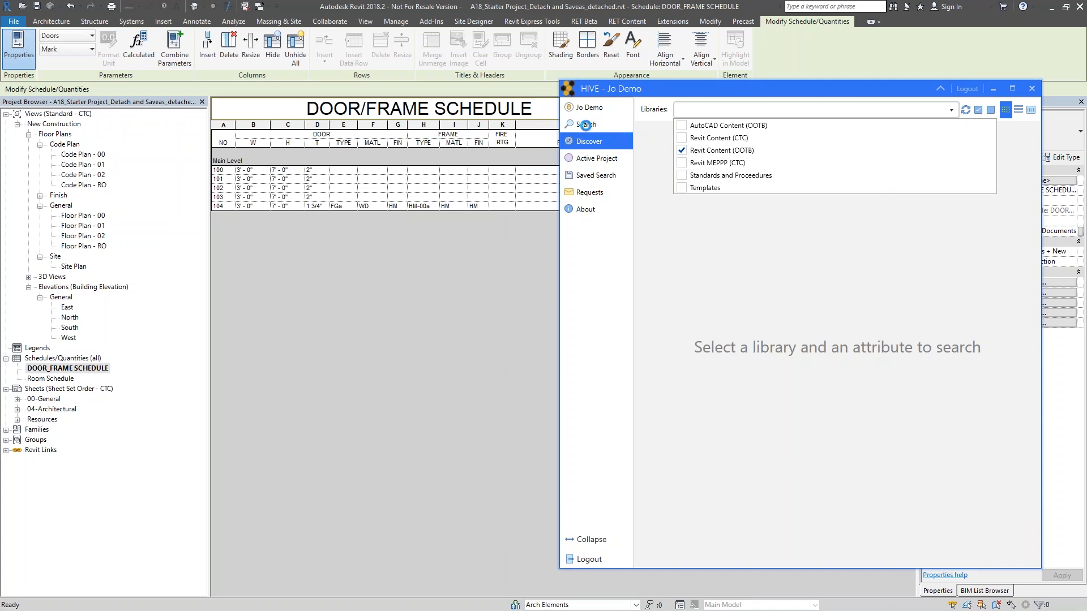
{"action": "left_click", "coordinate": [585, 124]}
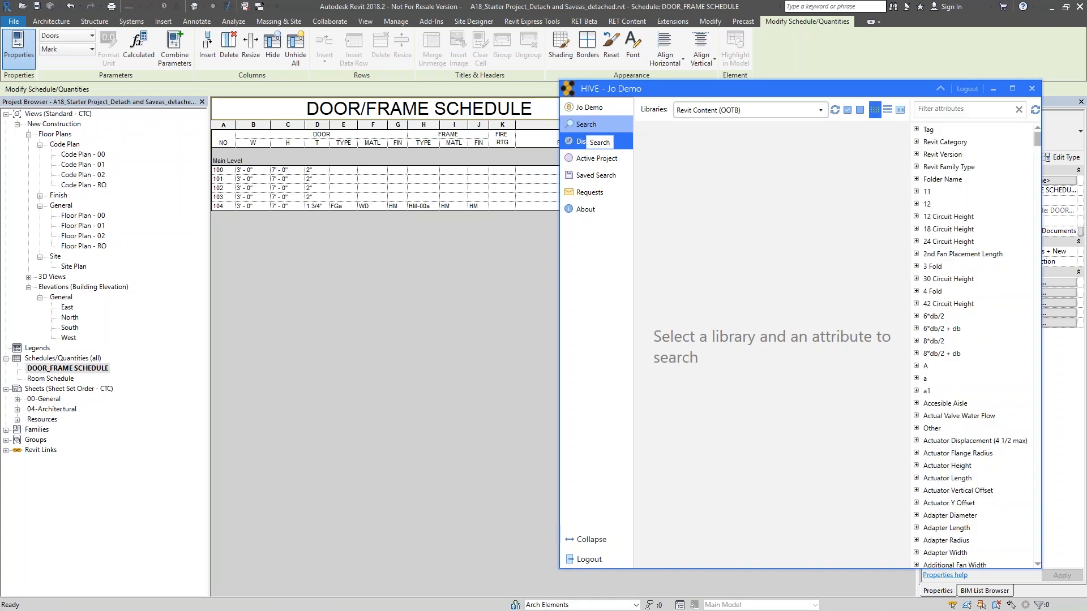
- Browse the attribute list of the Revit Content (OOTB) library on the Discover page, expanding the 12 Circuit Height attribute
{"action": "left_click", "coordinate": [589, 142]}
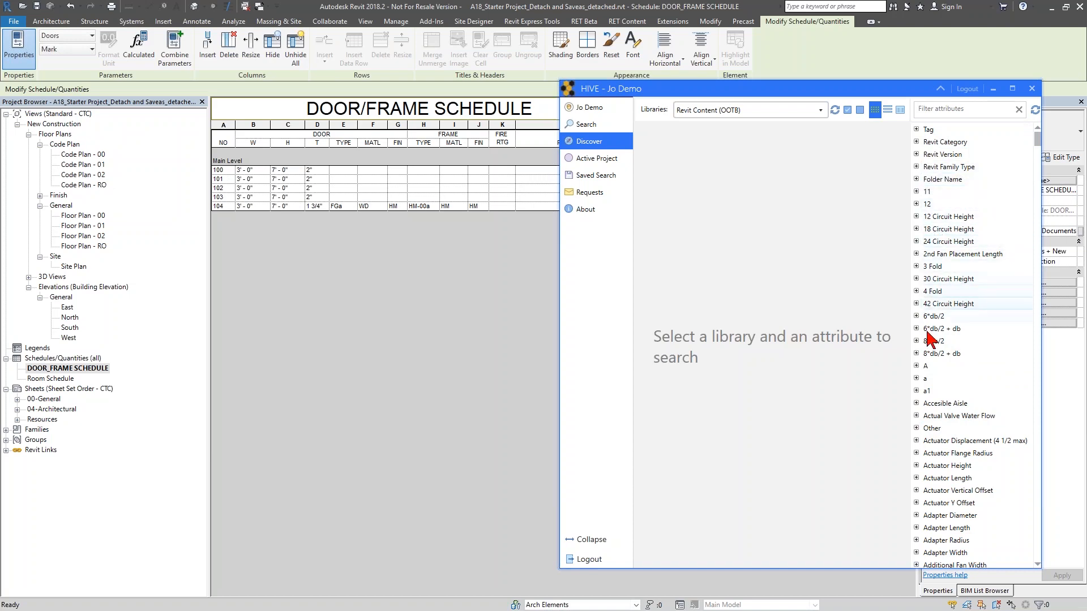
{"action": "scroll", "coordinate": [933, 339], "scroll_direction": "down", "scroll_amount": 5}
{"action": "scroll", "coordinate": [933, 394], "scroll_direction": "down", "scroll_amount": 5}
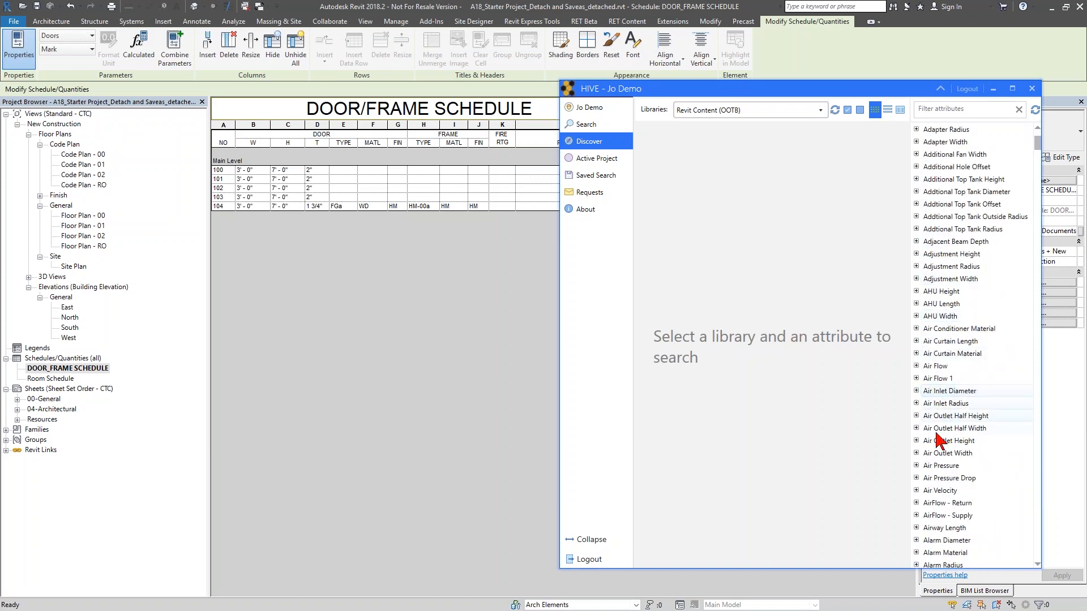
{"action": "scroll", "coordinate": [936, 436], "scroll_direction": "up", "scroll_amount": 10}
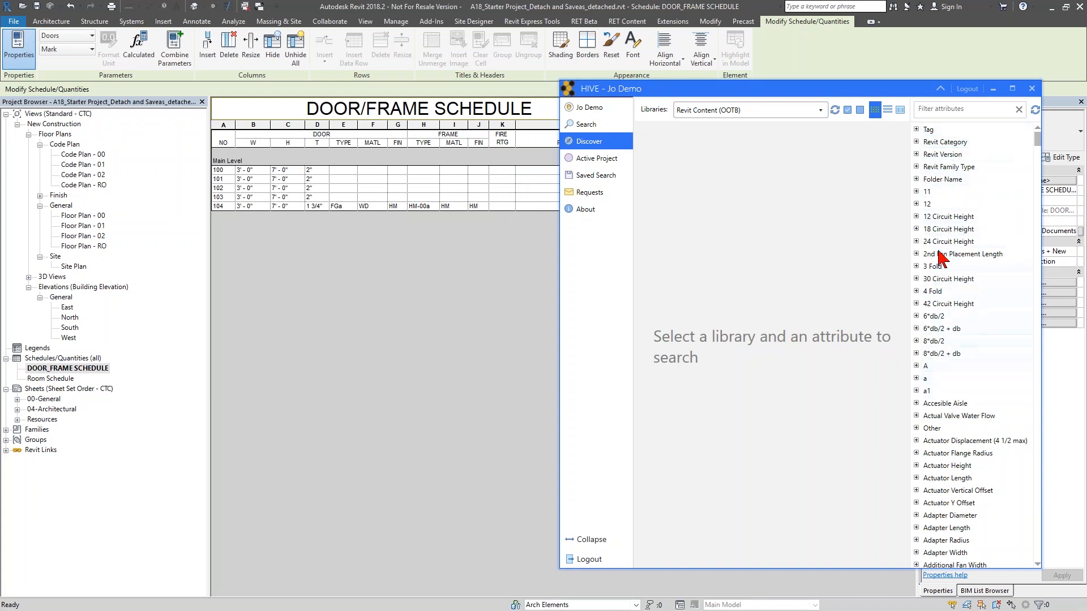
{"action": "left_click", "coordinate": [916, 216]}
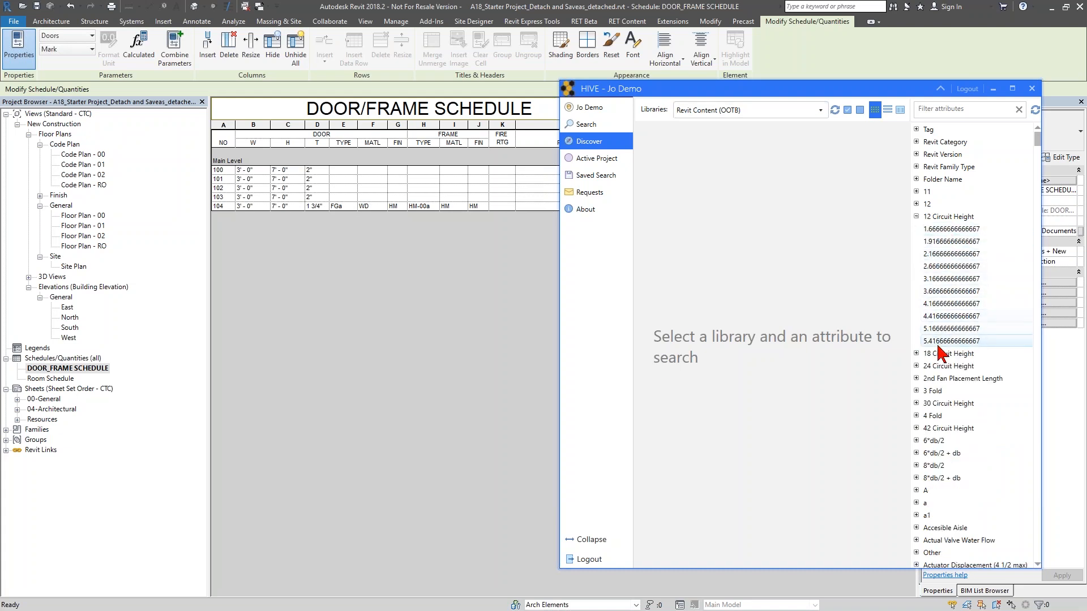
{"action": "left_click", "coordinate": [916, 217]}
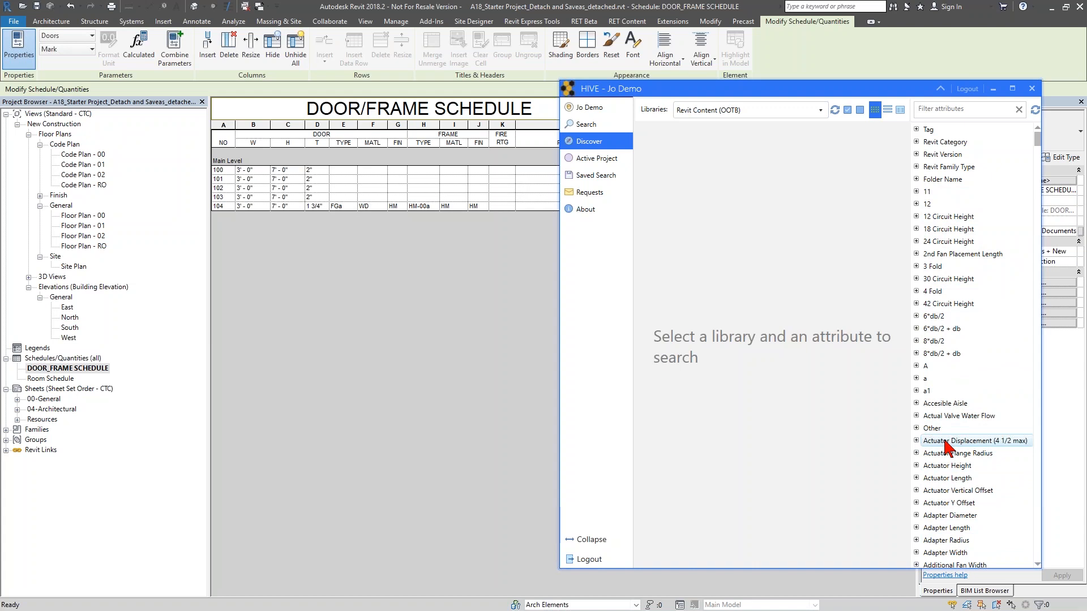
- Filter the attributes by "doors" and pick Doors under Revit Category to list door content
{"action": "left_click", "coordinate": [916, 142]}
{"action": "left_click", "coordinate": [951, 110]}
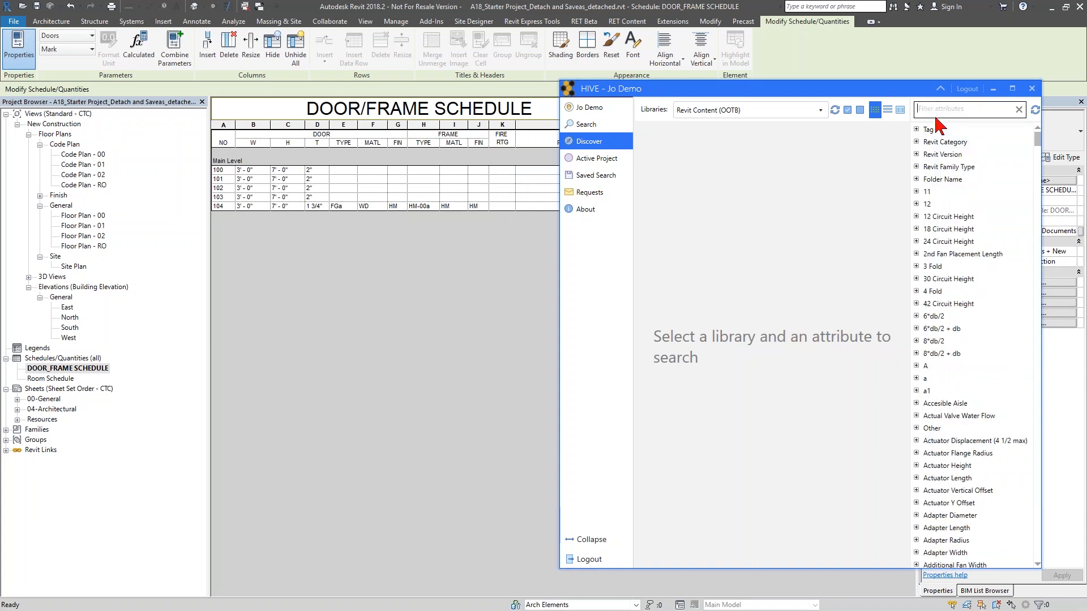
{"action": "type", "text": "doors"}
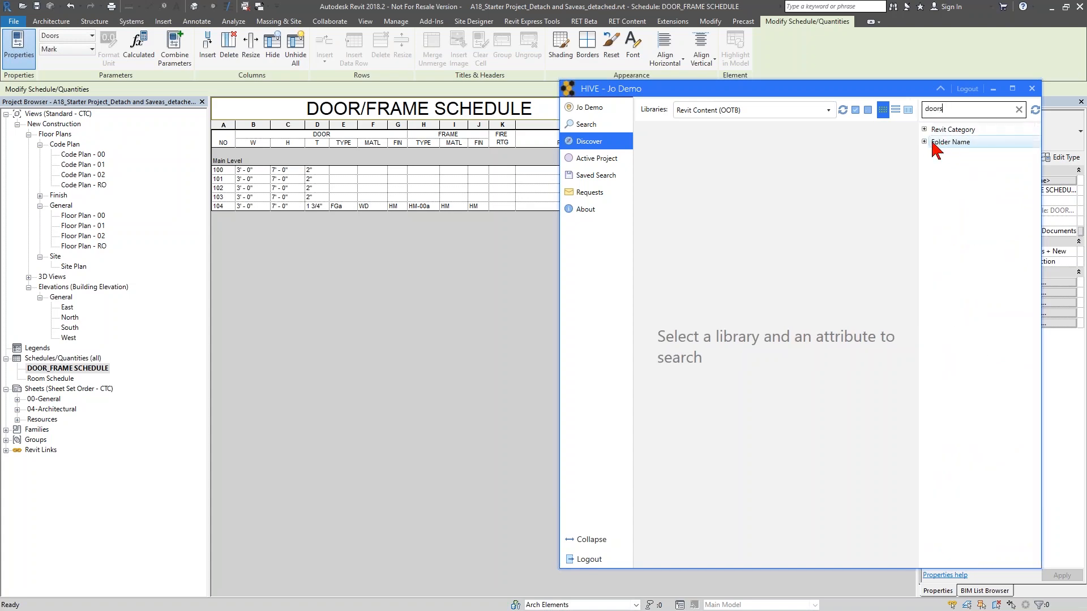
{"action": "double_click", "coordinate": [934, 142]}
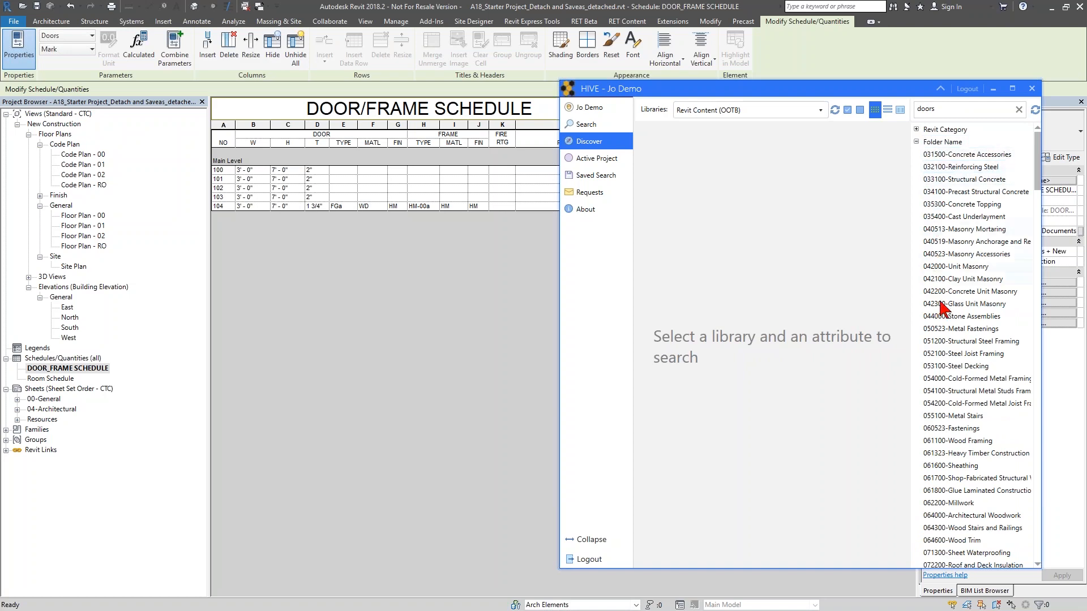
{"action": "left_click", "coordinate": [916, 141]}
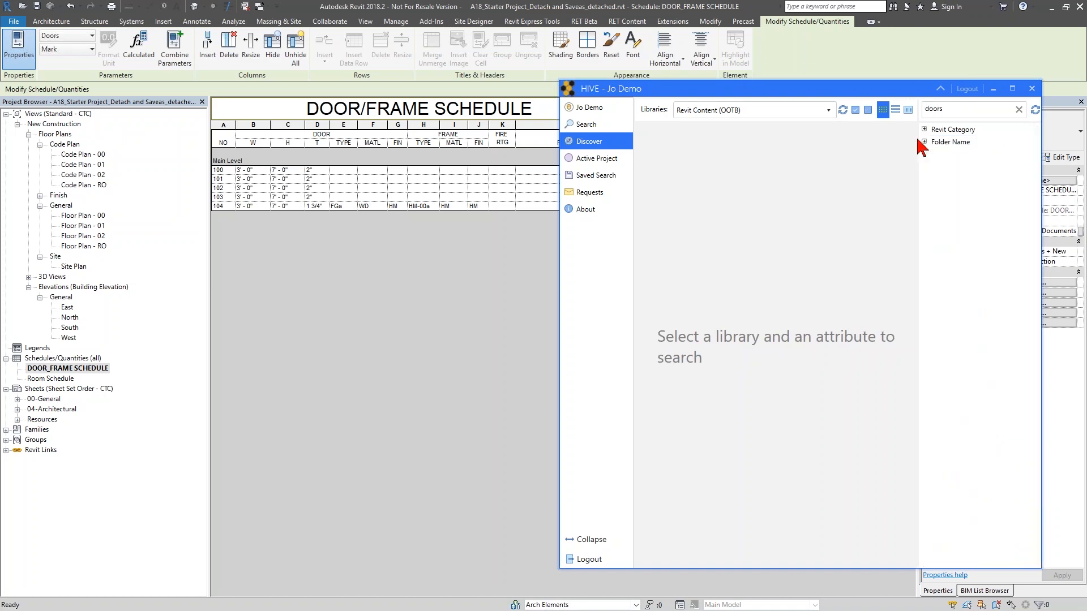
{"action": "double_click", "coordinate": [928, 129]}
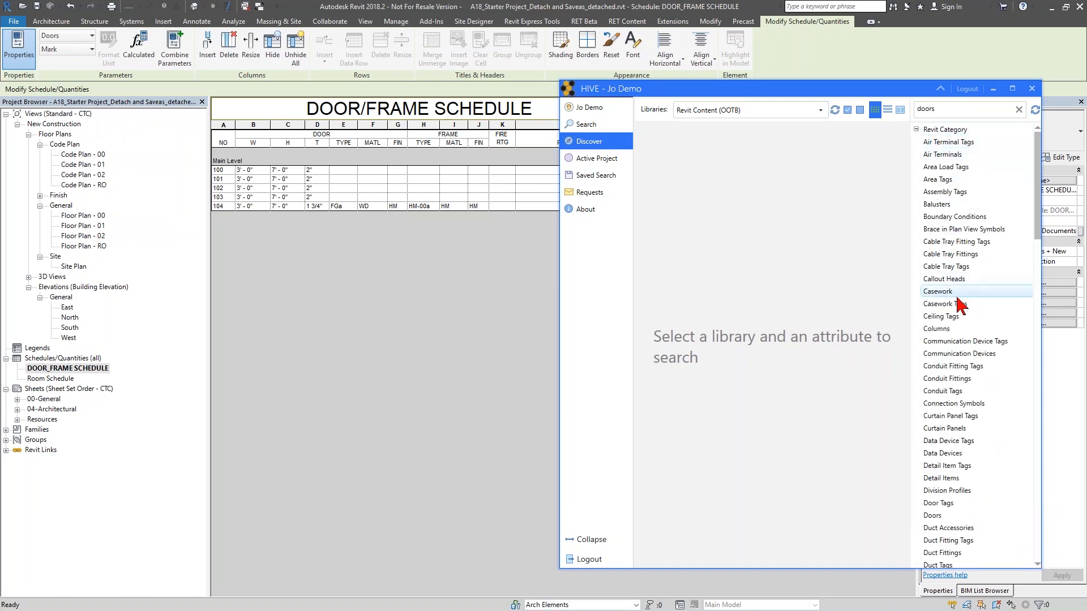
{"action": "scroll", "coordinate": [962, 300], "scroll_direction": "down", "scroll_amount": 1}
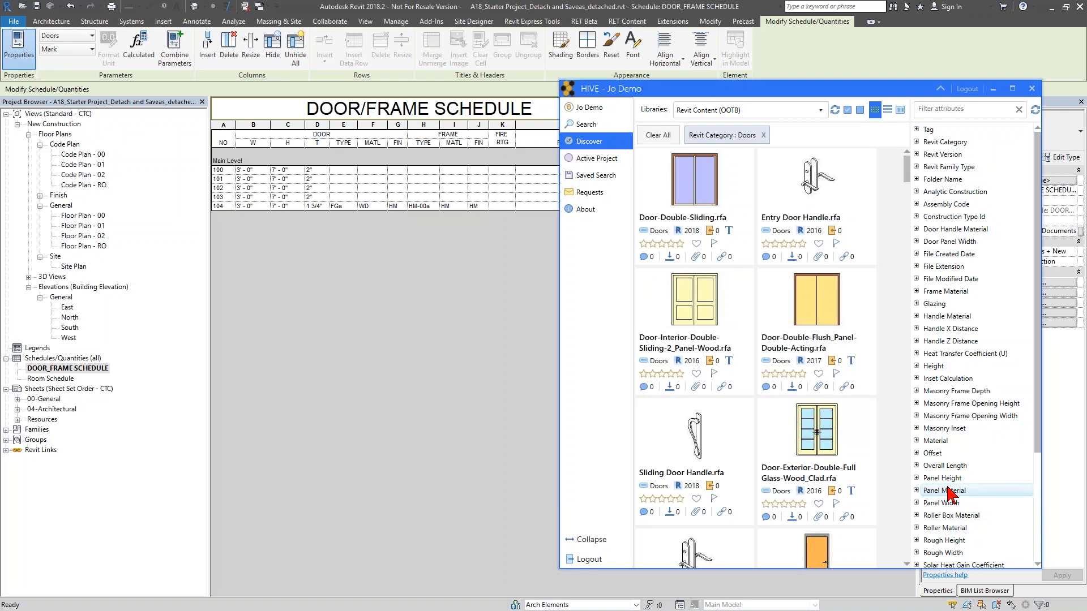
- Narrow the door results by choosing 36" under the Width attribute
{"action": "scroll", "coordinate": [949, 494], "scroll_direction": "down", "scroll_amount": 4}
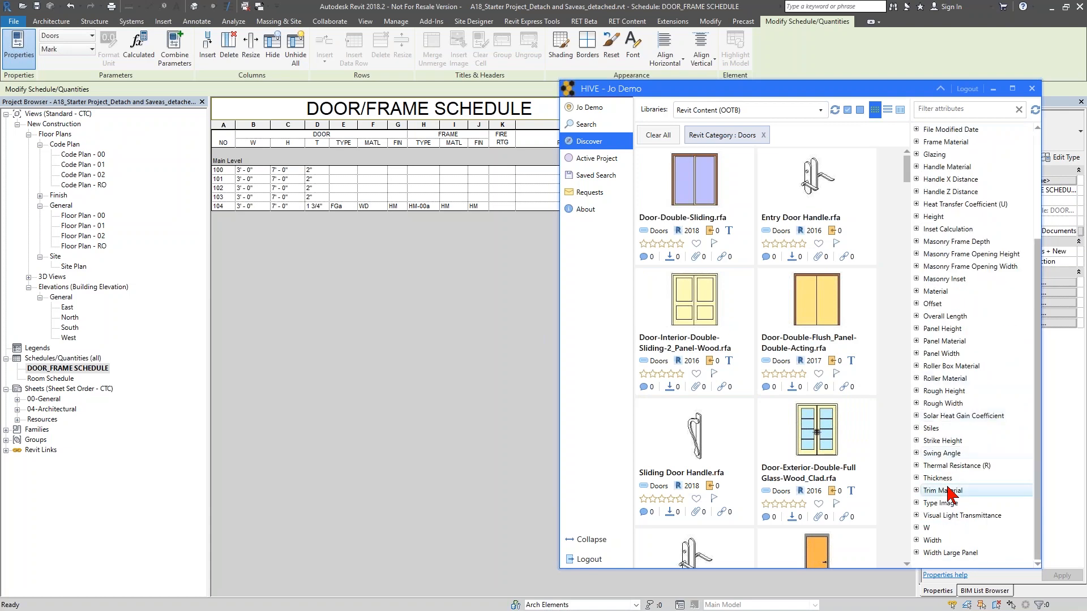
{"action": "left_click", "coordinate": [916, 541]}
{"action": "scroll", "coordinate": [928, 498], "scroll_direction": "down", "scroll_amount": 7}
{"action": "left_click", "coordinate": [928, 490]}
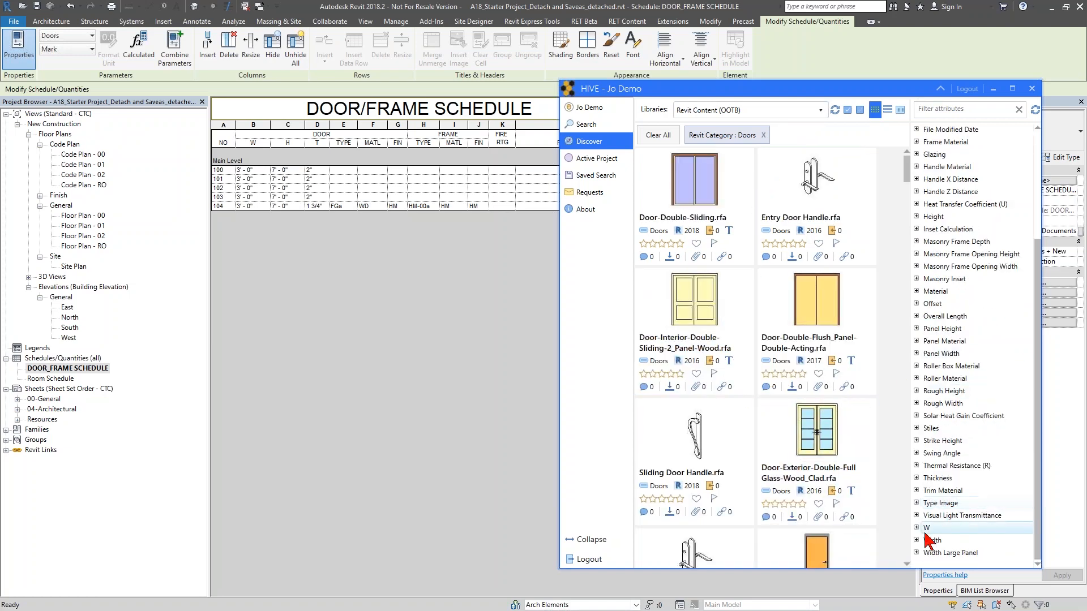
{"action": "left_click", "coordinate": [932, 540]}
{"action": "scroll", "coordinate": [936, 527], "scroll_direction": "down", "scroll_amount": 4}
{"action": "scroll", "coordinate": [937, 528], "scroll_direction": "down", "scroll_amount": 3}
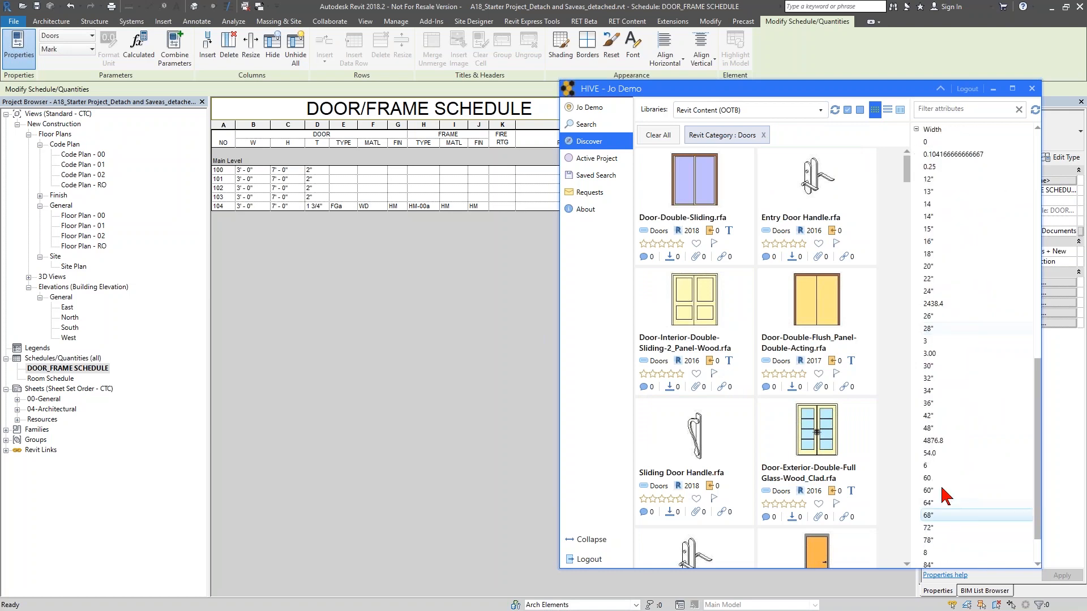
{"action": "left_click", "coordinate": [936, 403]}
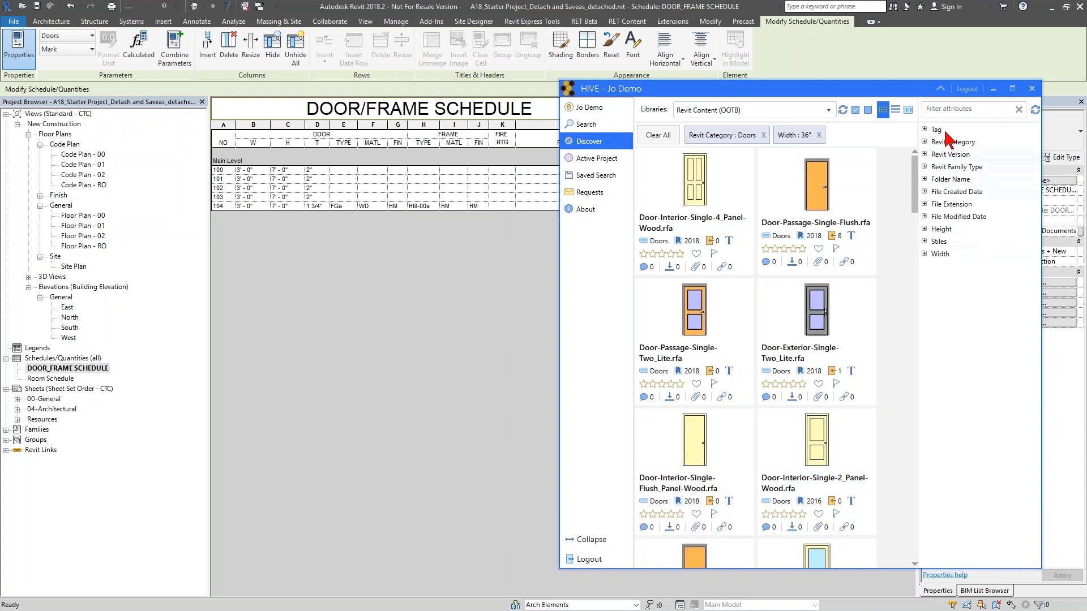
- Add a Stiles filter of 4.75" to the door results
{"action": "left_click", "coordinate": [932, 243]}
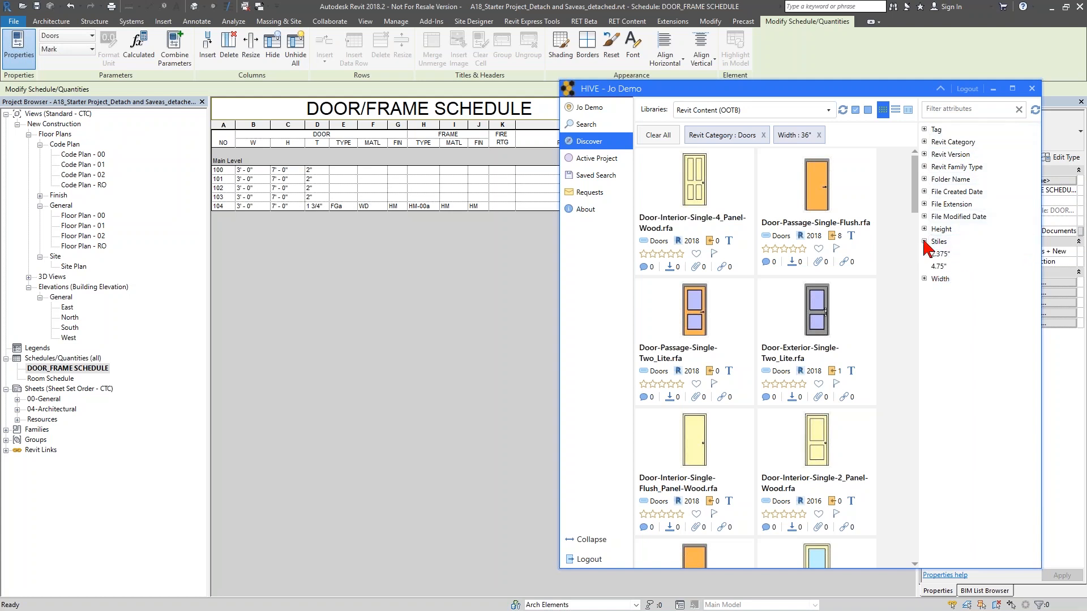
{"action": "left_click", "coordinate": [944, 267]}
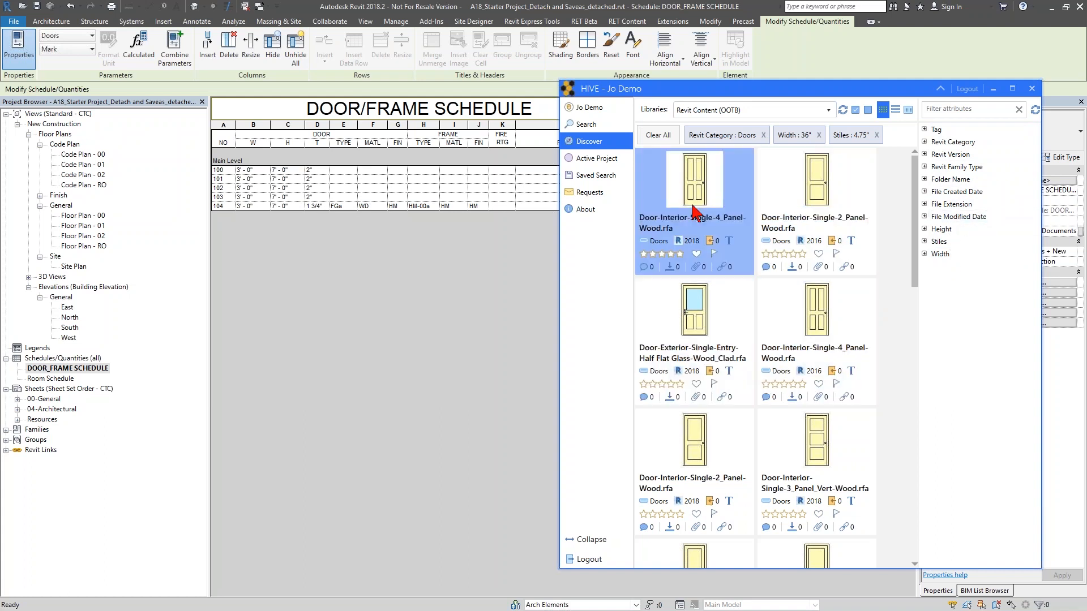
{"action": "mouse_move", "coordinate": [695, 213]}
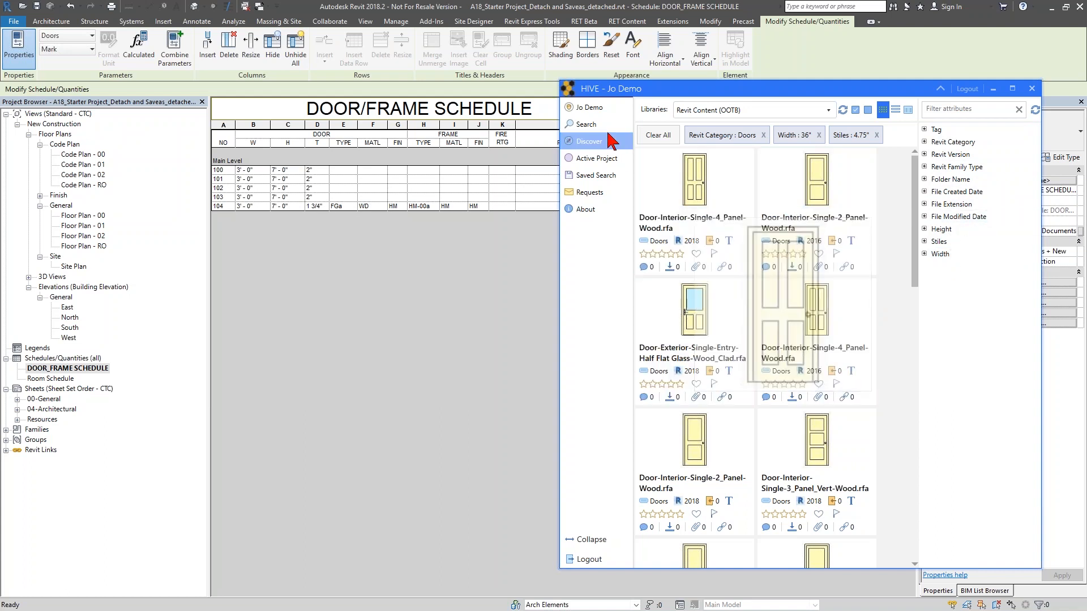